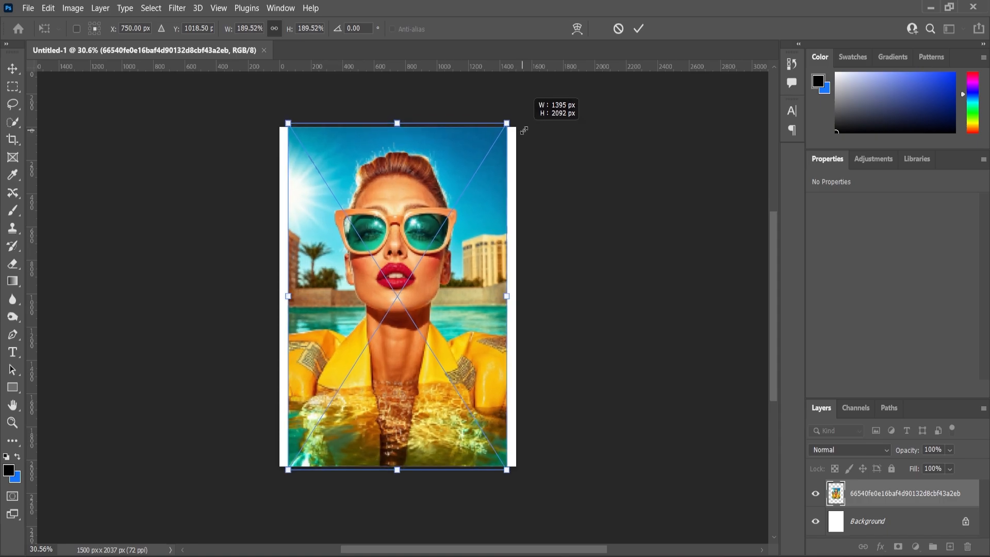
# Enlarge the placed portrait to about 1534 × 2301 px and shift it down so it covers the whole canvas
pyautogui.press('Return')
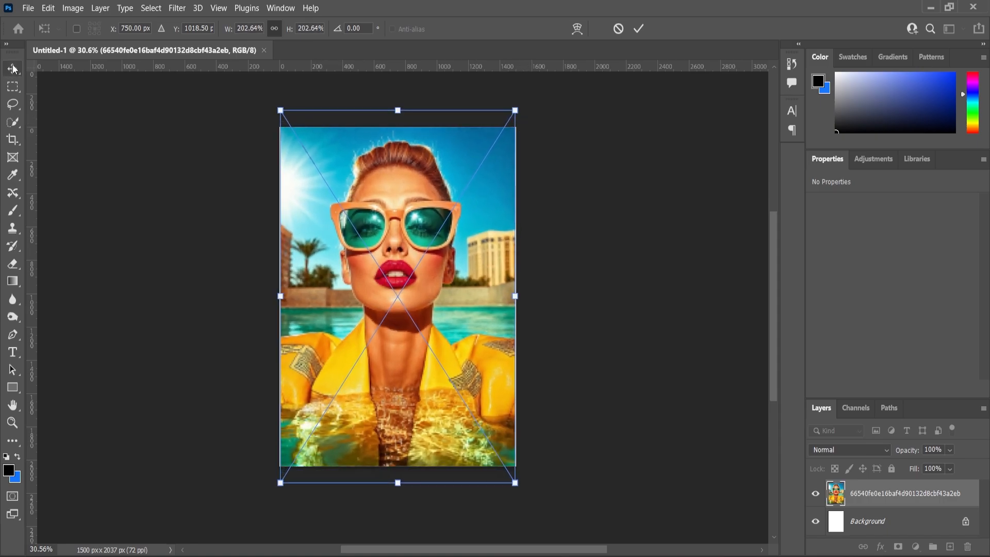
pyautogui.moveTo(419, 257); pyautogui.dragTo(421, 274)
pyautogui.hotkey('ctrl', 't')
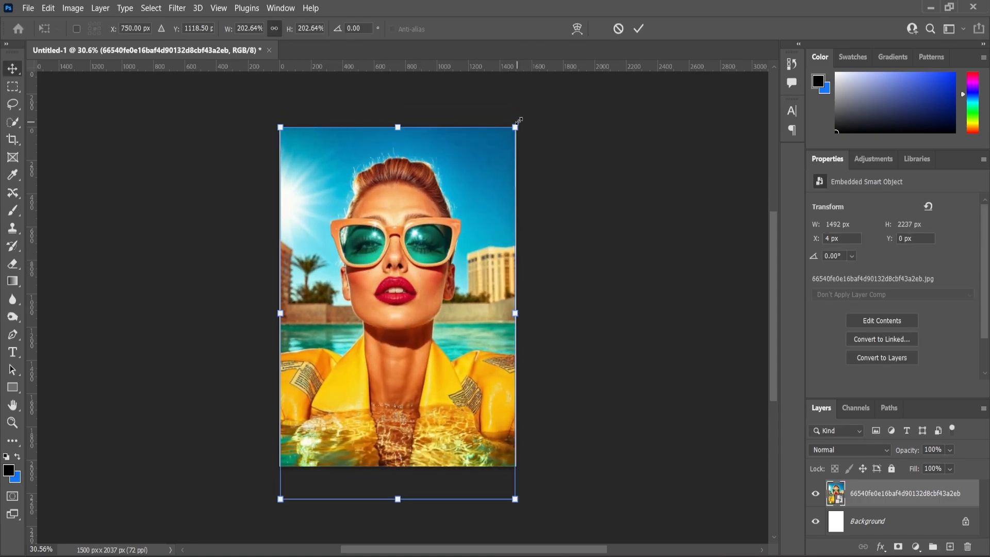
pyautogui.moveTo(515, 127); pyautogui.dragTo(518, 122)
pyautogui.press('Return')
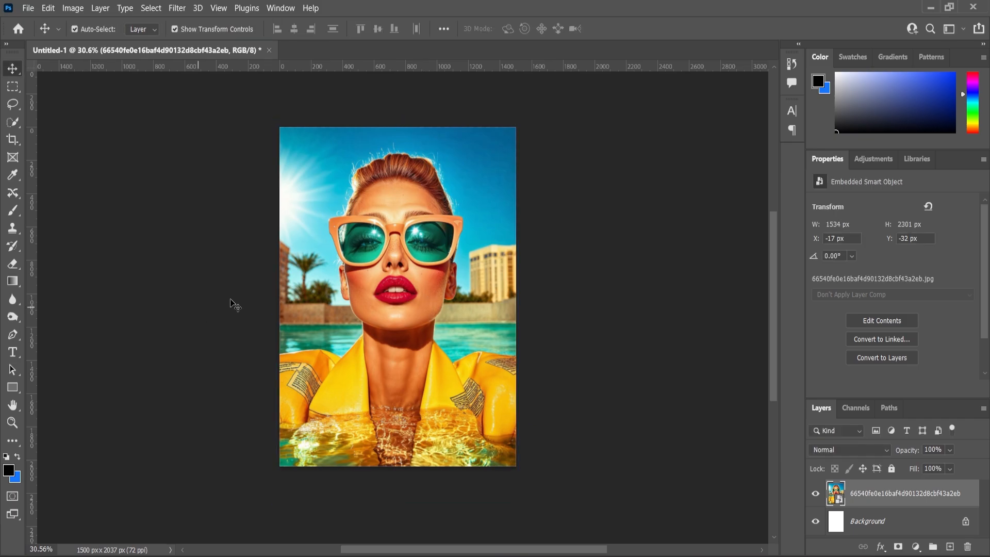
# Apply a Levels adjustment to the portrait with midtones at 0.92 and the white input level at 242
pyautogui.click(72, 8)
pyautogui.moveTo(87, 41)
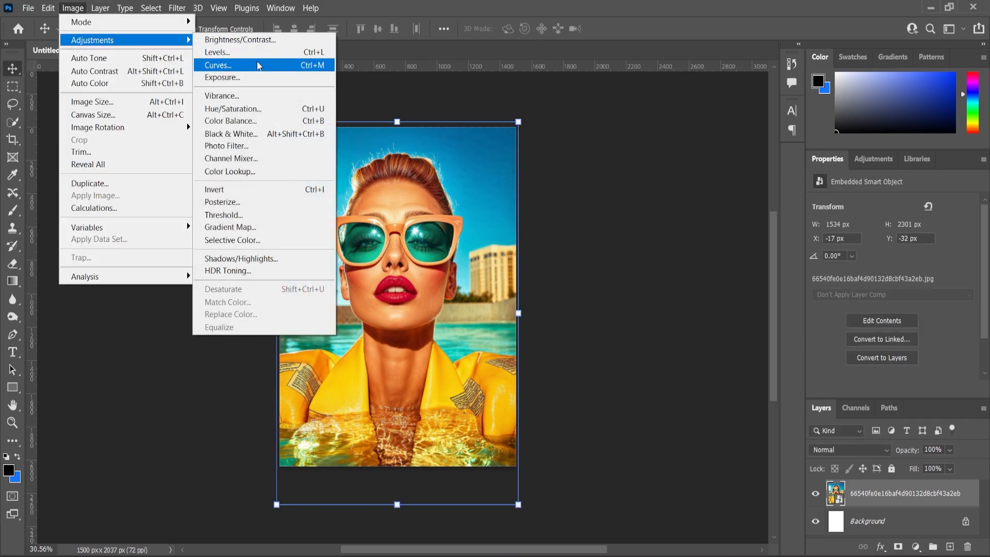
pyautogui.click(219, 52)
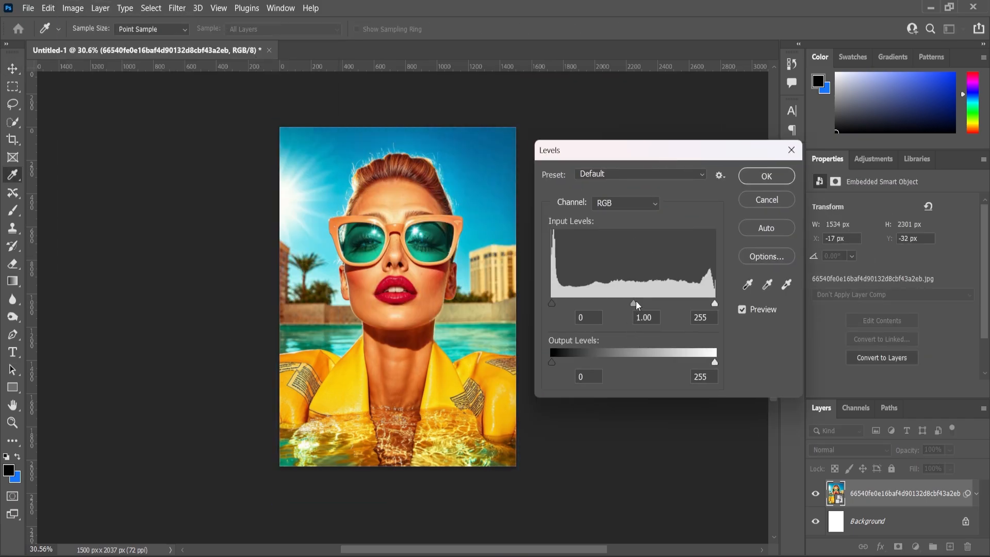
pyautogui.moveTo(636, 302); pyautogui.dragTo(637, 306)
pyautogui.moveTo(714, 303); pyautogui.dragTo(709, 304)
pyautogui.click(551, 303)
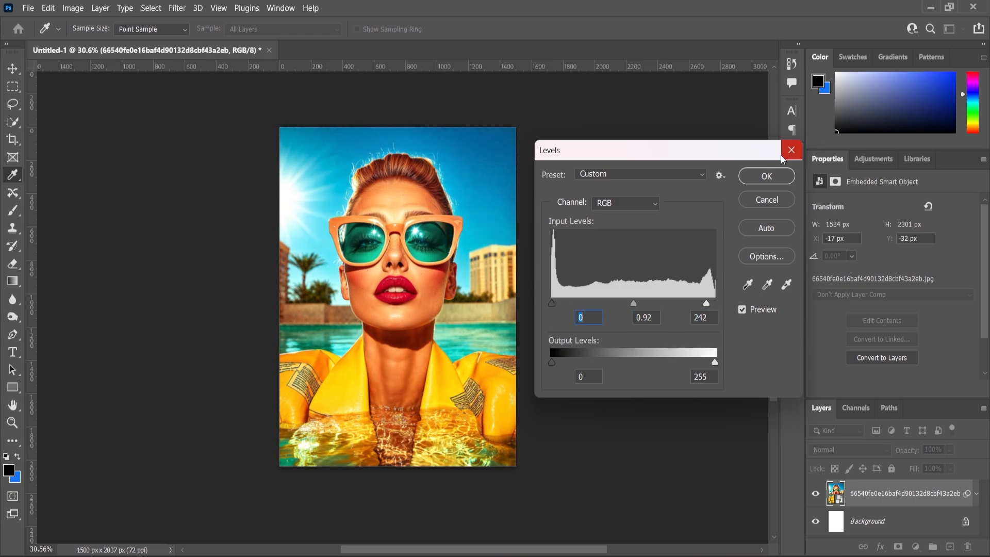
pyautogui.click(766, 176)
# Place the plantronics headphones image into the portrait document as a new layer
pyautogui.scroll(3, 413, 332)
pyautogui.scroll(-3, 417, 216)
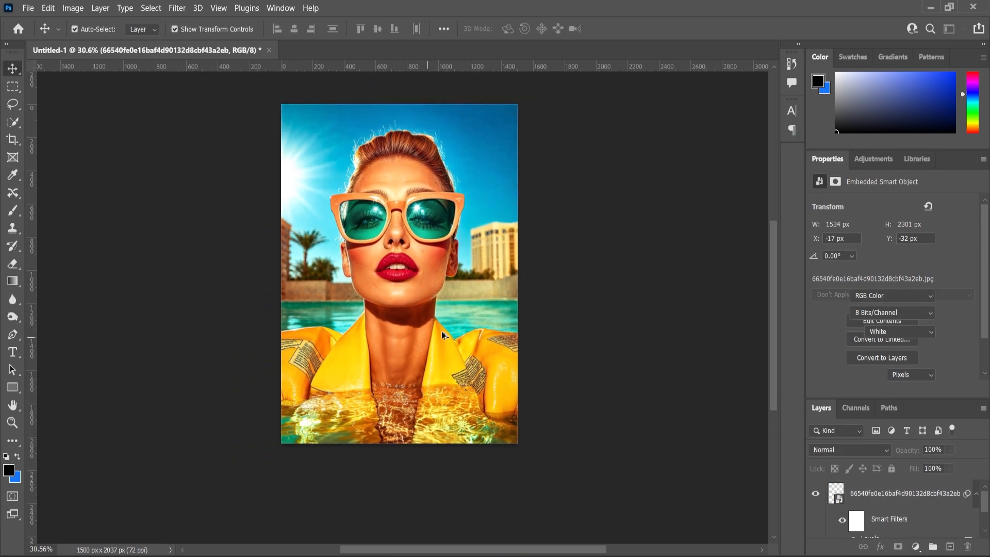
pyautogui.scroll(2, 448, 288)
pyautogui.scroll(-1, 451, 283)
pyautogui.scroll(1, 456, 271)
pyautogui.scroll(1, 666, 360)
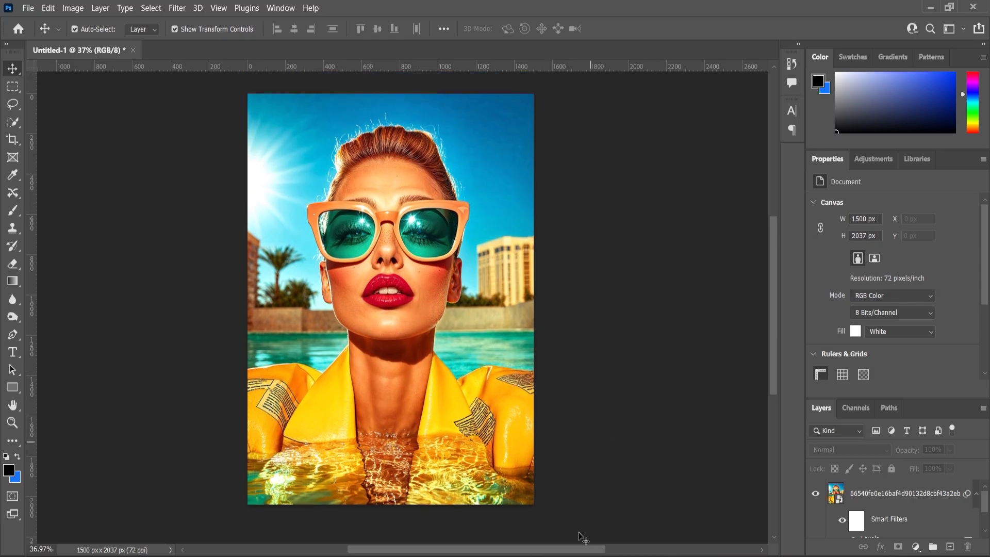
pyautogui.click(579, 555)
pyautogui.click(498, 307)
pyautogui.moveTo(294, 140); pyautogui.dragTo(407, 308)
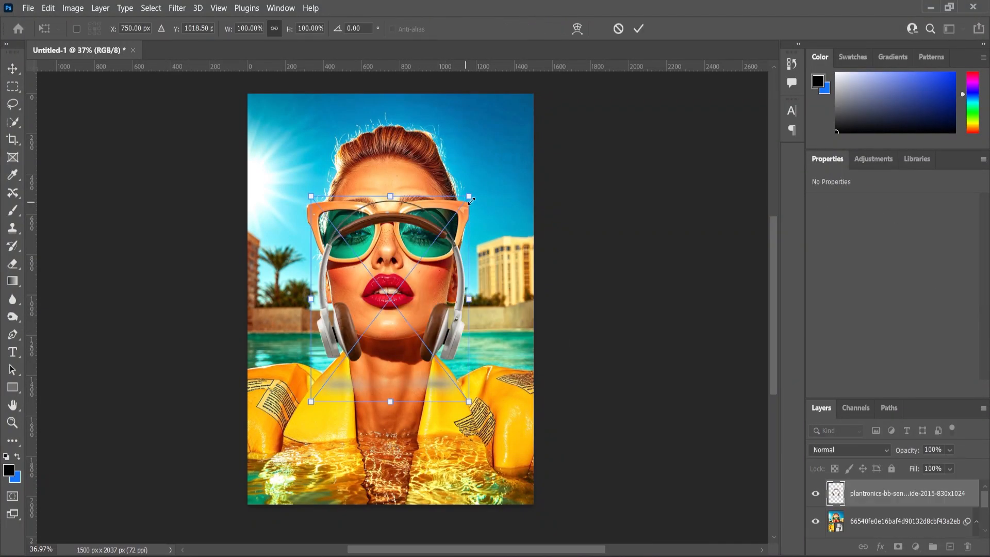
# Scale the headphones to about 122% and position them over the woman's head with the band above her hair
pyautogui.moveTo(470, 194); pyautogui.dragTo(483, 178)
pyautogui.moveTo(450, 329); pyautogui.dragTo(451, 248)
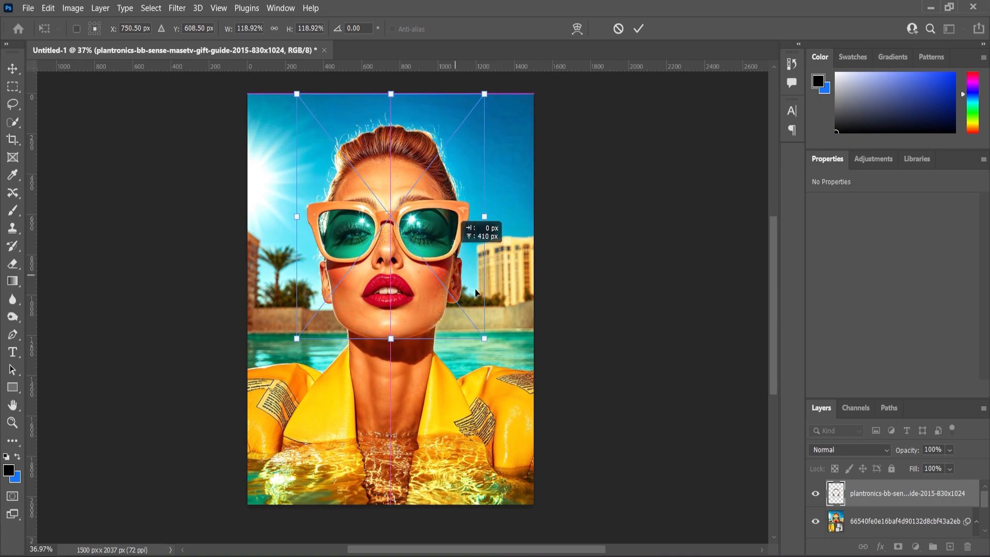
pyautogui.moveTo(485, 339); pyautogui.dragTo(486, 342)
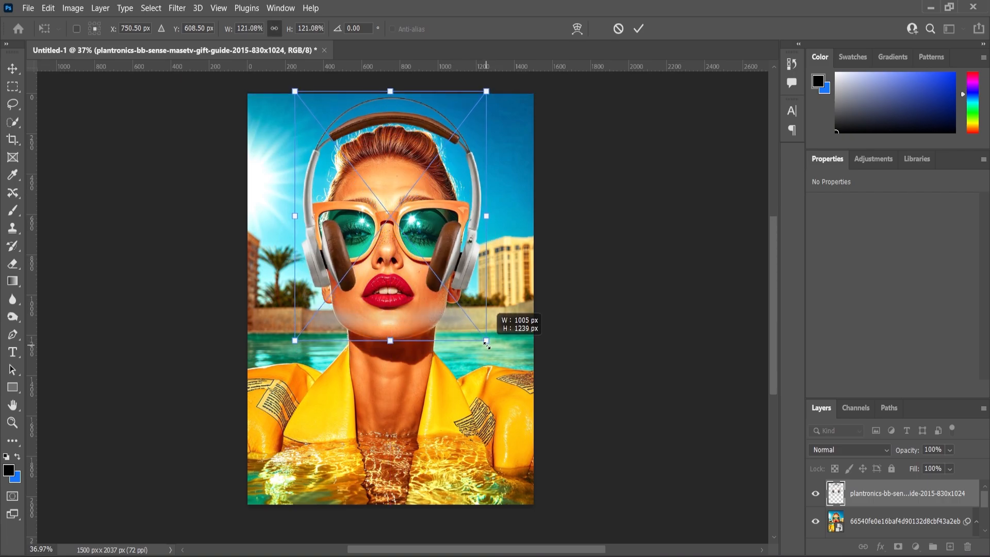
pyautogui.moveTo(451, 264); pyautogui.dragTo(451, 267)
pyautogui.press('Return')
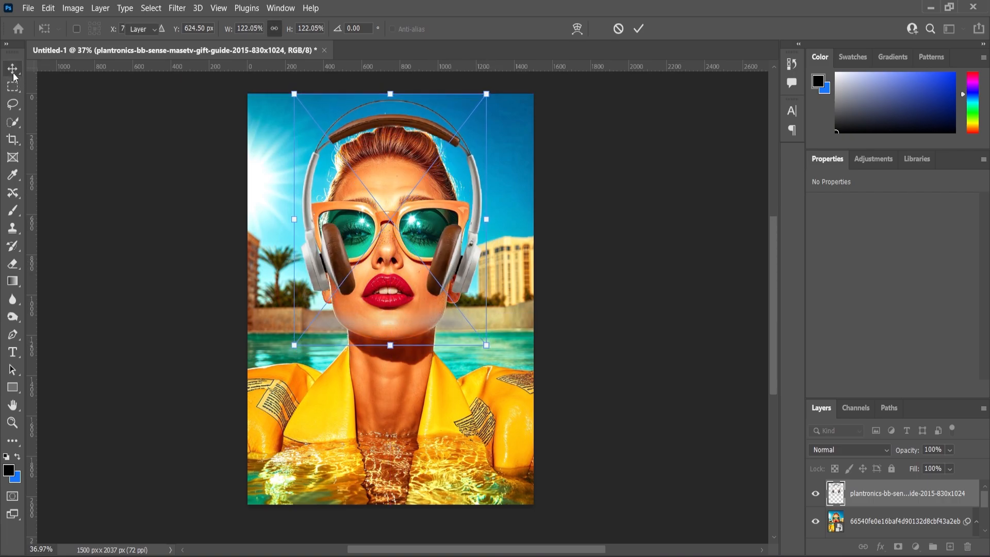
# Add a layer mask to the headphones layer and lower the layer's opacity to 55%
pyautogui.click(897, 547)
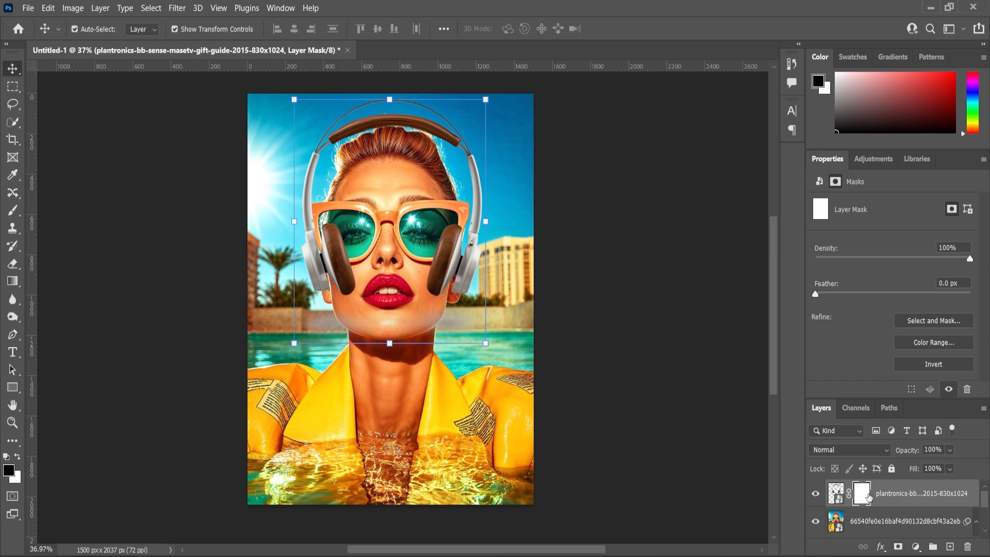
pyautogui.scroll(3, 391, 293)
pyautogui.click(950, 451)
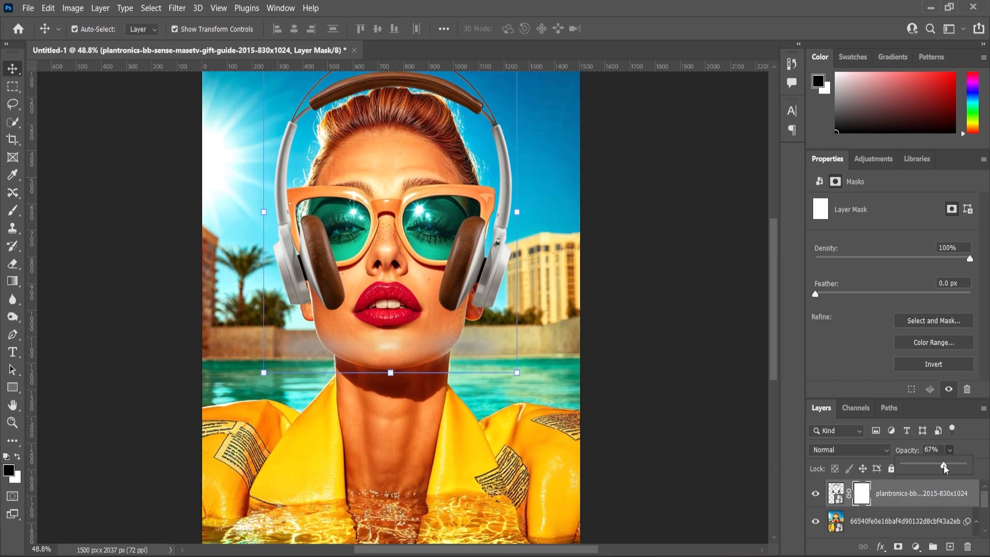
pyautogui.moveTo(945, 467); pyautogui.dragTo(938, 468)
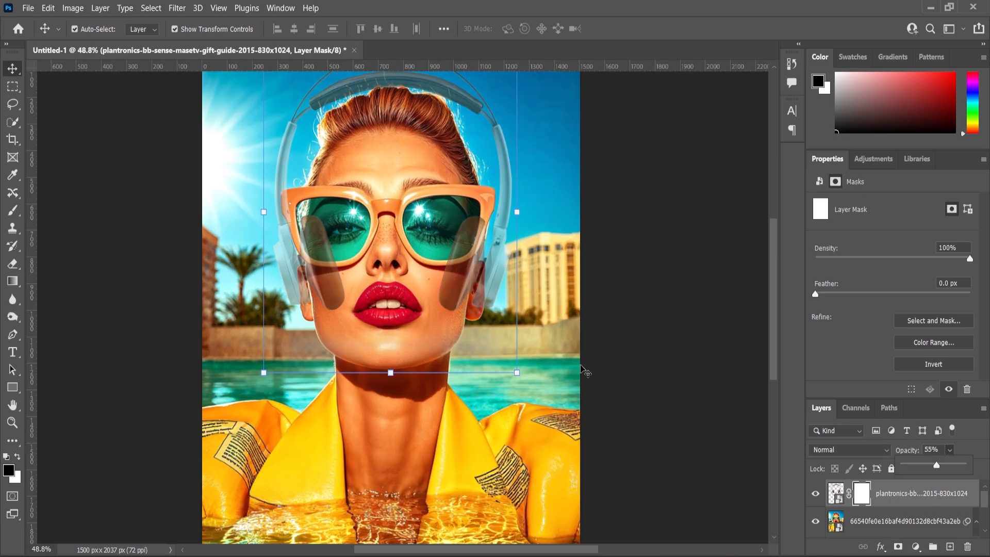
# Scale the semi-transparent headphones to about 103.65% and adjust their position so the ear cups line up with the ears
pyautogui.moveTo(518, 372); pyautogui.dragTo(524, 381)
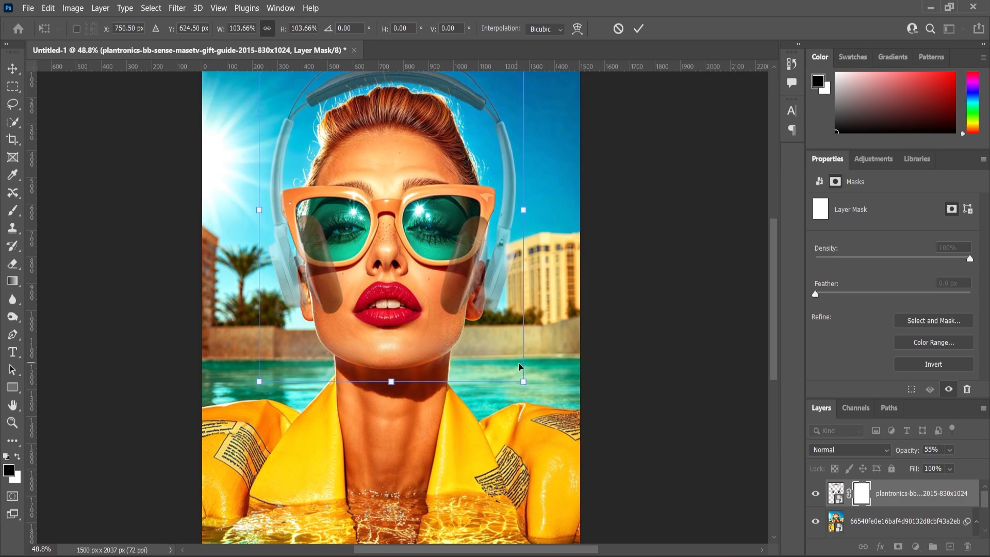
pyautogui.moveTo(499, 287); pyautogui.dragTo(498, 285)
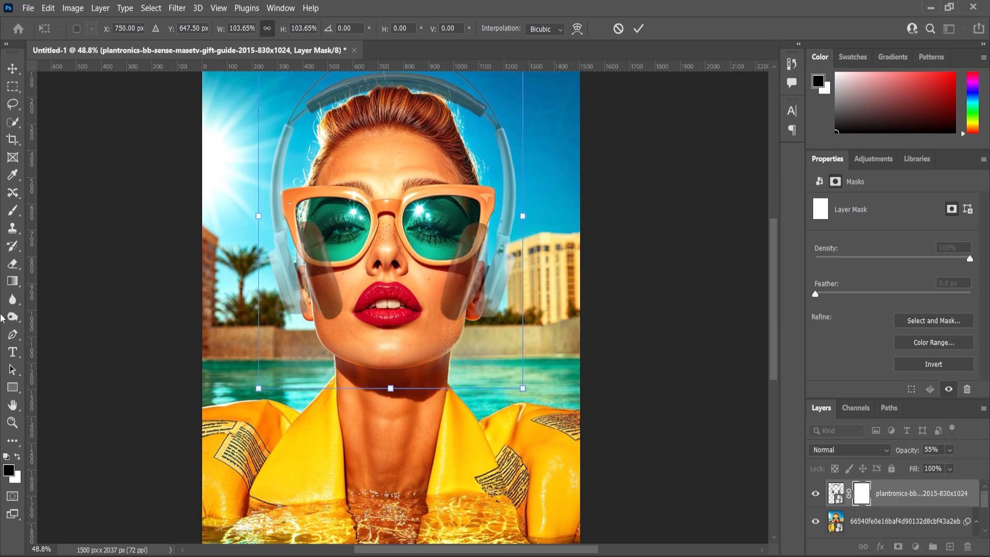
# Mask out both brown ear cushions covering the face and sunglasses using a black 80 px brush at 100% hardness
pyautogui.click(13, 210)
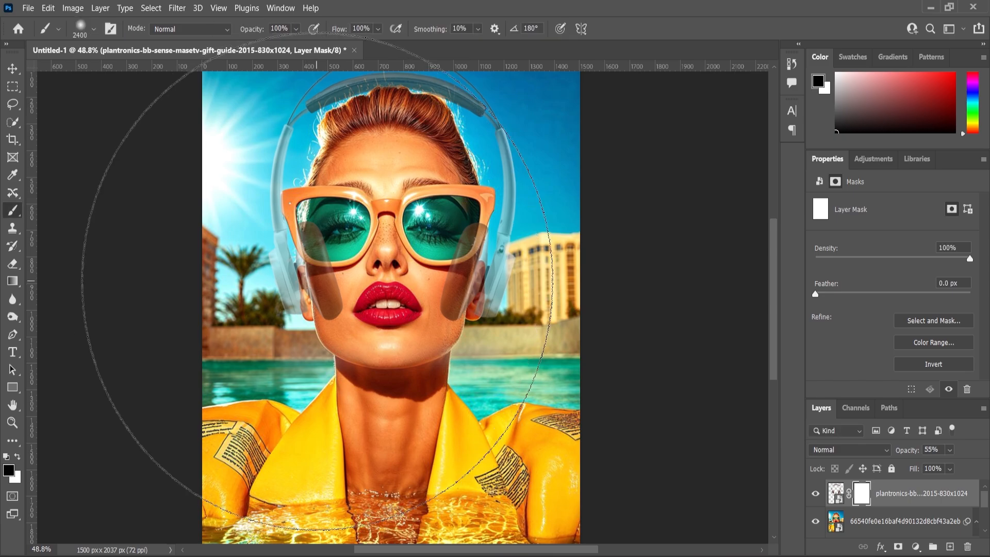
pyautogui.rightClick(382, 369)
pyautogui.moveTo(385, 347); pyautogui.dragTo(468, 348)
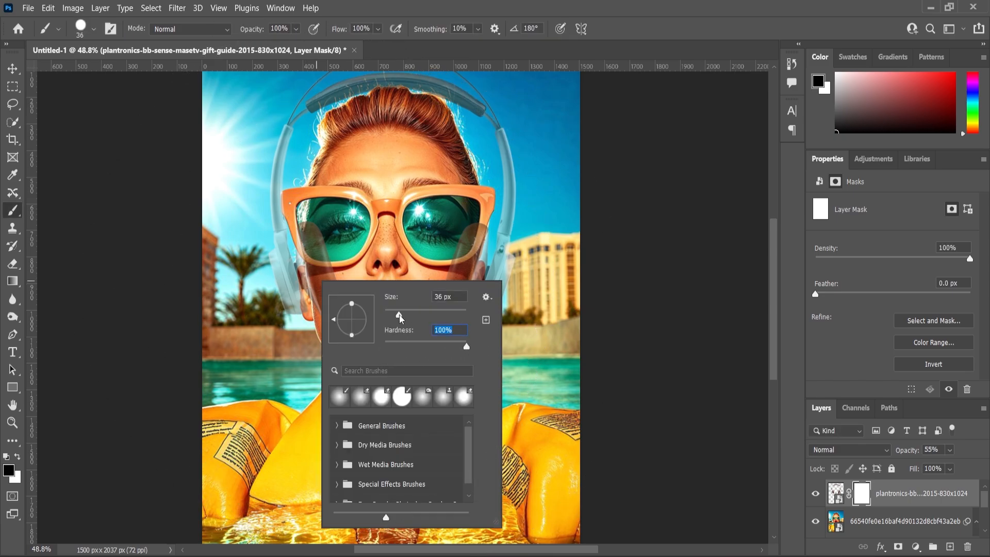
pyautogui.moveTo(399, 315); pyautogui.dragTo(393, 316)
pyautogui.click(14, 212)
pyautogui.scroll(3, 321, 261)
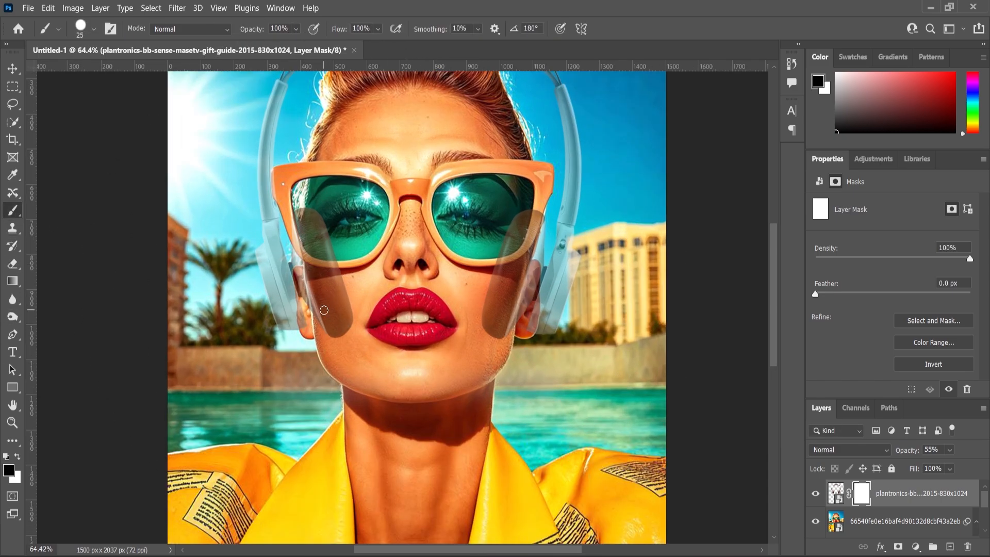
pyautogui.press(']')
pyautogui.moveTo(294, 216)
pyautogui.mouseDown()
pyautogui.moveTo(321, 253)
pyautogui.moveTo(300, 231)
pyautogui.moveTo(310, 267)
pyautogui.moveTo(336, 244)
pyautogui.moveTo(333, 305)
pyautogui.moveTo(350, 291)
pyautogui.moveTo(348, 330)
pyautogui.moveTo(320, 293)
pyautogui.mouseUp()
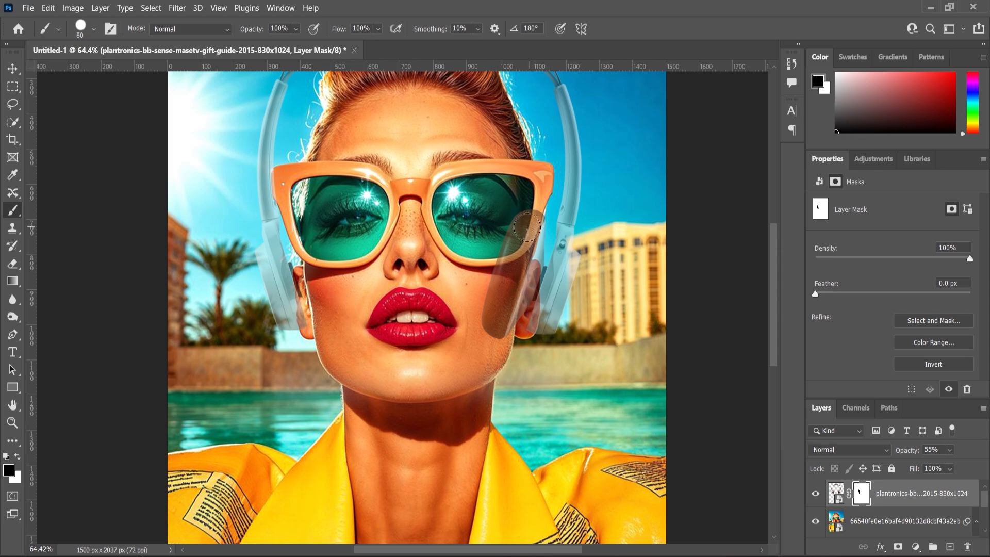
pyautogui.moveTo(527, 227)
pyautogui.mouseDown()
pyautogui.moveTo(531, 217)
pyautogui.moveTo(497, 289)
pyautogui.moveTo(508, 271)
pyautogui.moveTo(490, 319)
pyautogui.moveTo(516, 263)
pyautogui.moveTo(499, 324)
pyautogui.mouseUp()
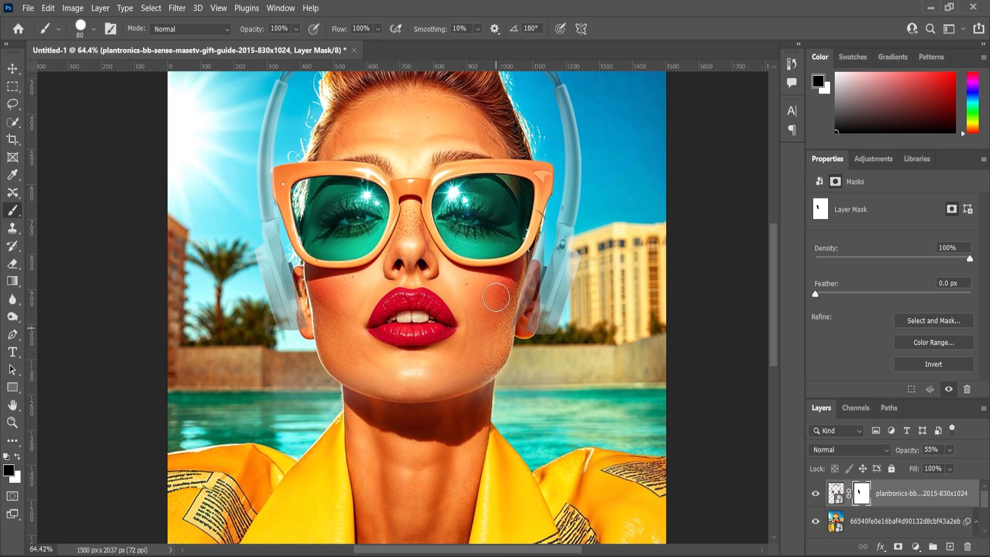
# Restore the headphones layer's opacity to 100%
pyautogui.moveTo(952, 452); pyautogui.dragTo(968, 474)
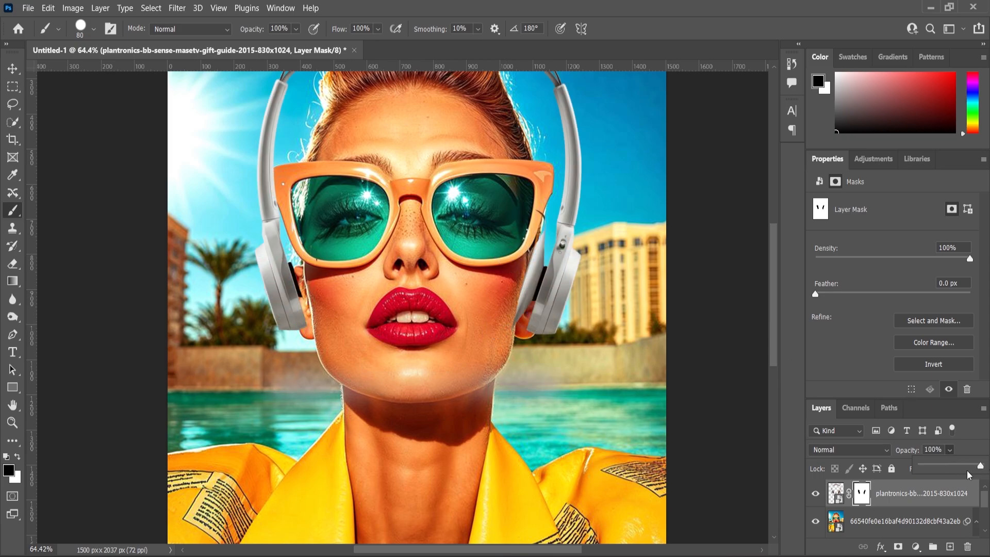
pyautogui.scroll(-4, 485, 318)
pyautogui.scroll(2, 508, 299)
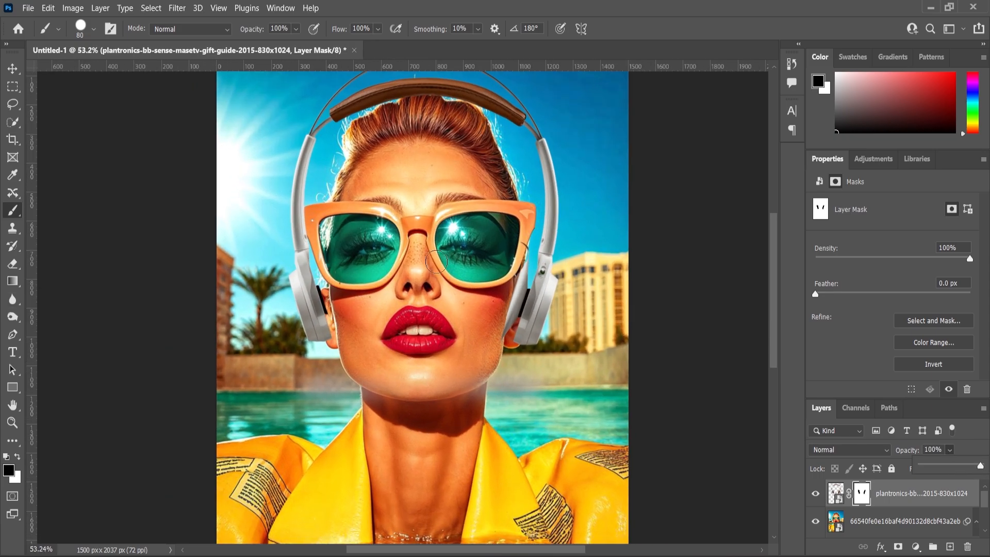
# Switch to a soft 80 px brush and mask out the remaining inner edge of the right-hand ear cup
pyautogui.rightClick(437, 260)
pyautogui.moveTo(585, 327); pyautogui.dragTo(341, 279)
pyautogui.click(340, 279)
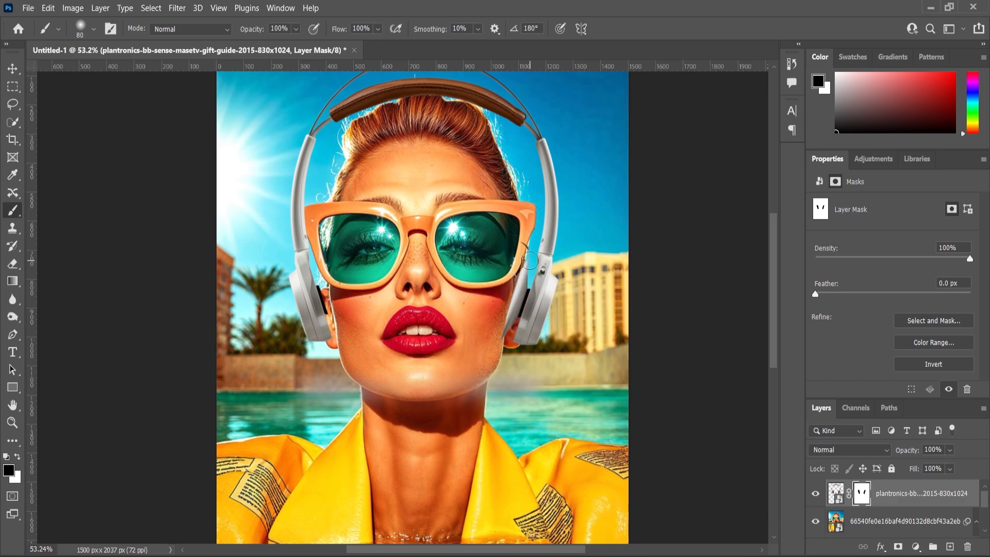
pyautogui.moveTo(522, 256); pyautogui.dragTo(510, 299)
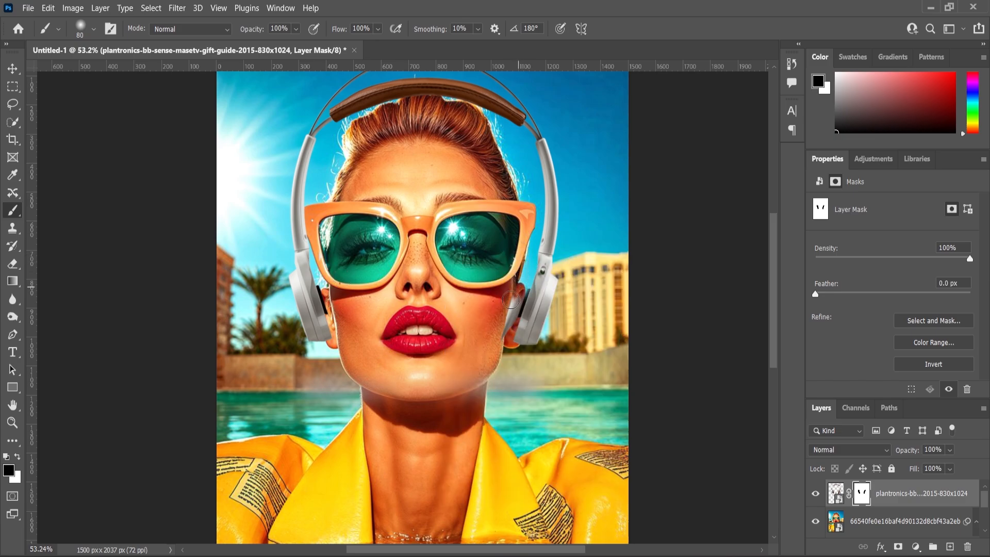
# Scale the masked headphones down slightly around the head
pyautogui.scroll(-3, 504, 315)
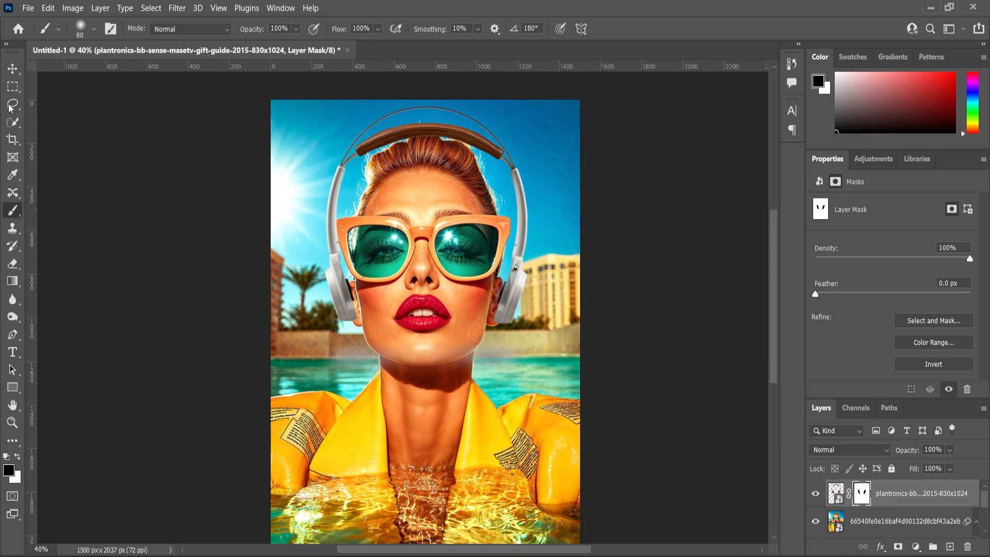
pyautogui.press('v')
pyautogui.scroll(1, 547, 421)
pyautogui.moveTo(548, 408); pyautogui.dragTo(545, 405)
pyautogui.press('Return')
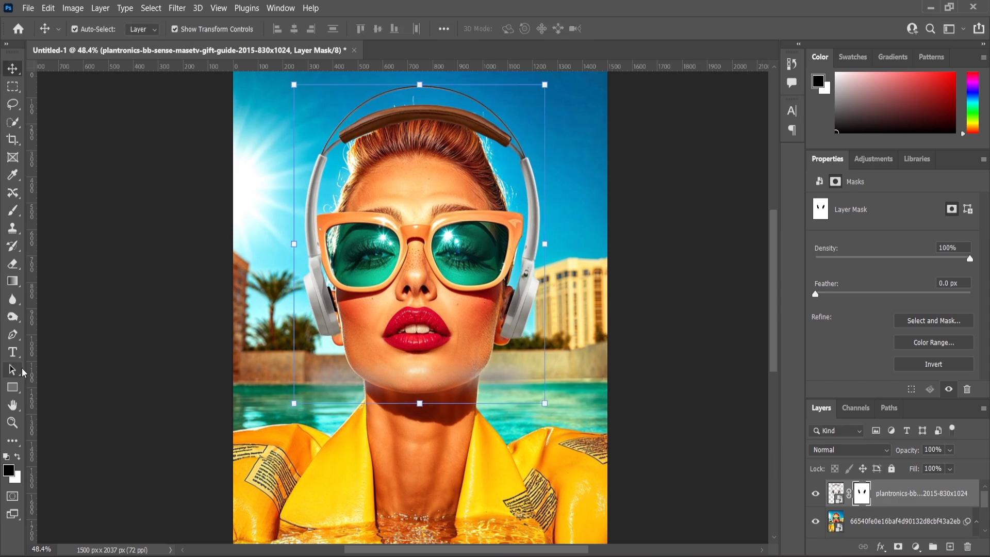
# Paint white on the headphones mask with a small soft brush to bring back the inner cushions beside both ears
pyautogui.click(17, 456)
pyautogui.scroll(6, 363, 294)
pyautogui.press('b')
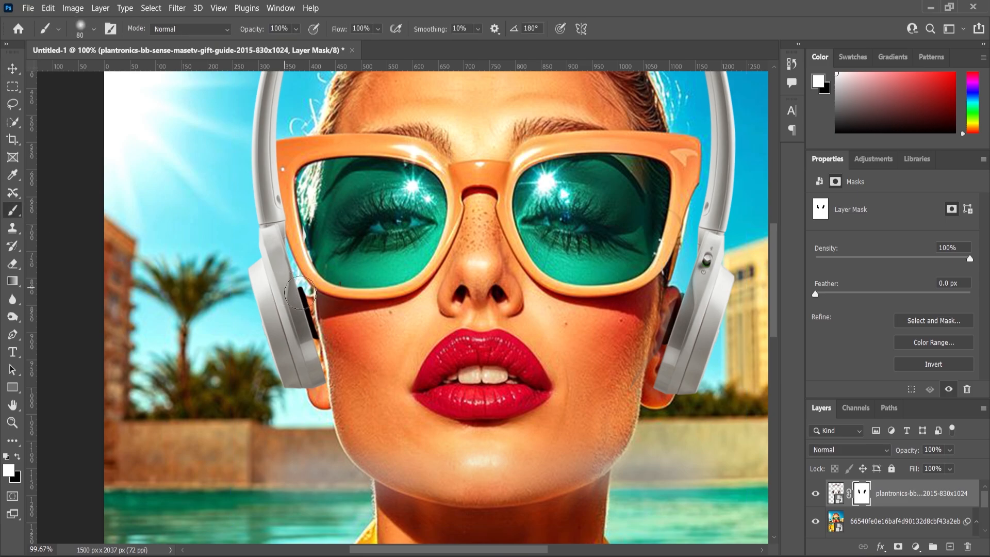
pyautogui.moveTo(306, 303)
pyautogui.mouseDown()
pyautogui.moveTo(309, 291)
pyautogui.moveTo(312, 327)
pyautogui.moveTo(306, 311)
pyautogui.mouseUp()
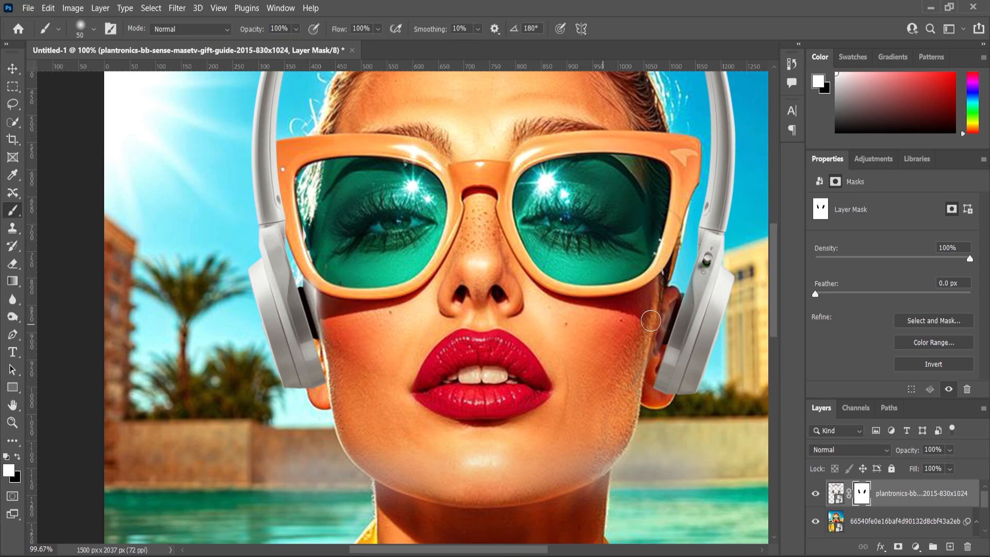
pyautogui.press('[')
pyautogui.moveTo(670, 322)
pyautogui.mouseDown()
pyautogui.moveTo(670, 296)
pyautogui.moveTo(670, 331)
pyautogui.mouseUp()
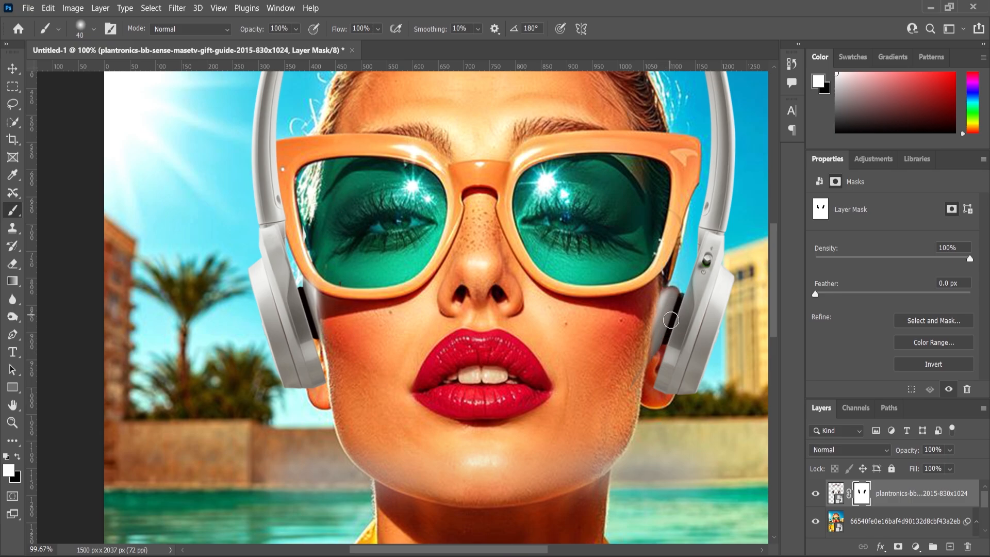
# Enlarge the headphones to about 104.48% so they sit slightly wider around the head
pyautogui.scroll(-4, 663, 316)
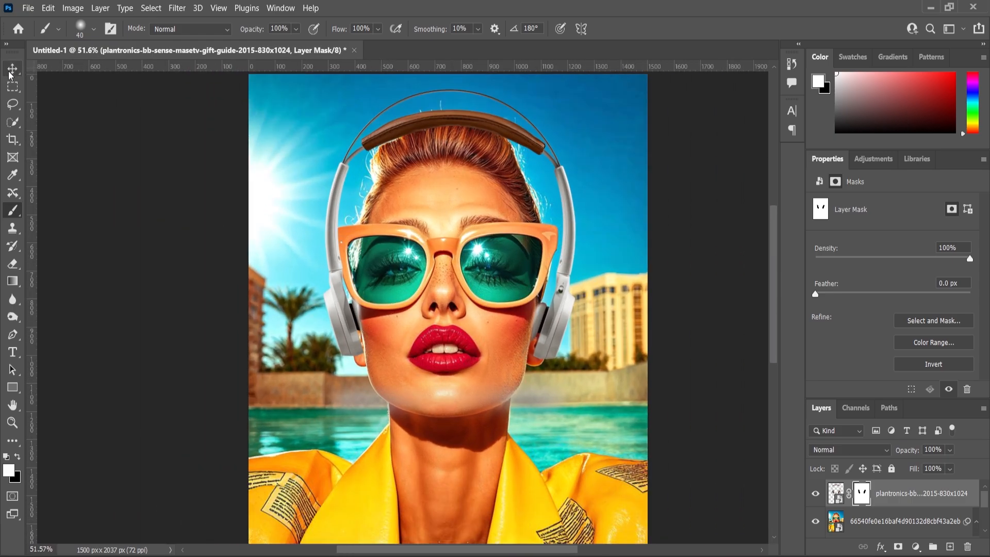
pyautogui.click(11, 70)
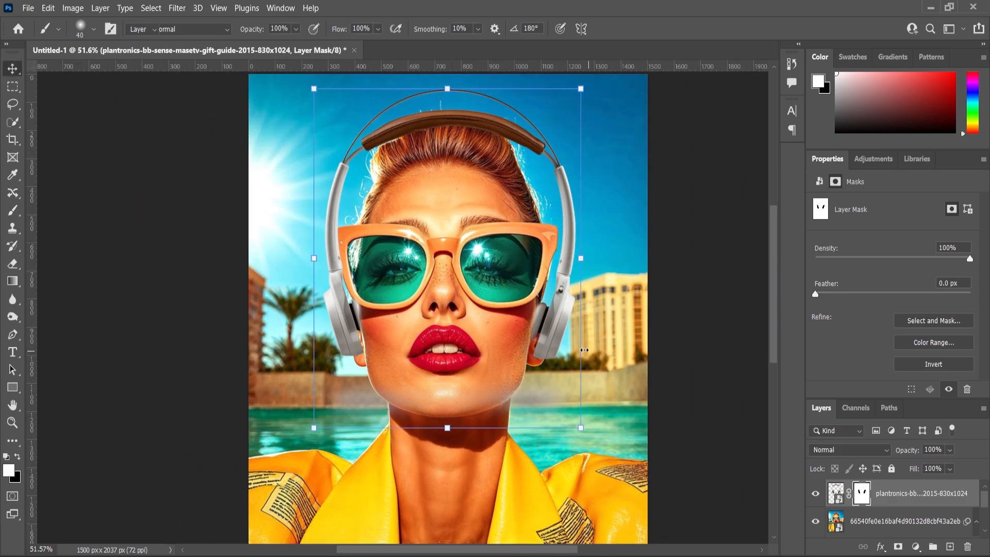
pyautogui.moveTo(581, 430); pyautogui.dragTo(587, 435)
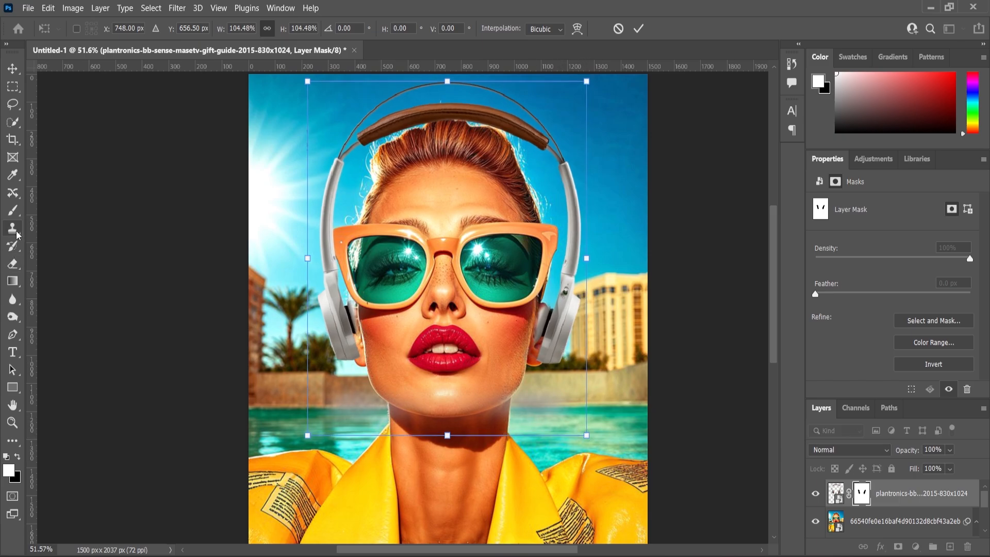
# Paint white on the headphones mask with the soft 40 px brush to reveal the full inner cushion edges on both ear cups
pyautogui.click(13, 210)
pyautogui.scroll(4, 348, 291)
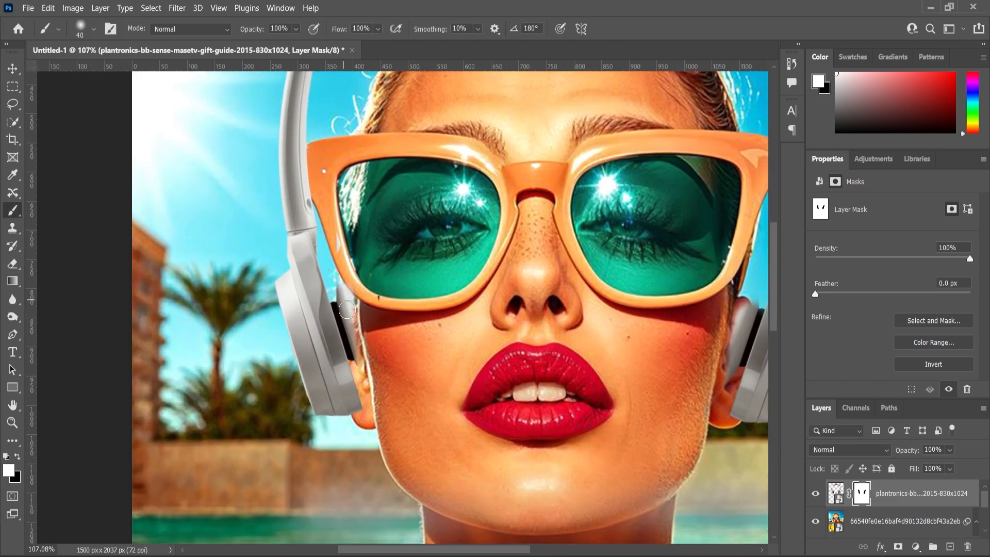
pyautogui.moveTo(350, 326); pyautogui.dragTo(358, 374)
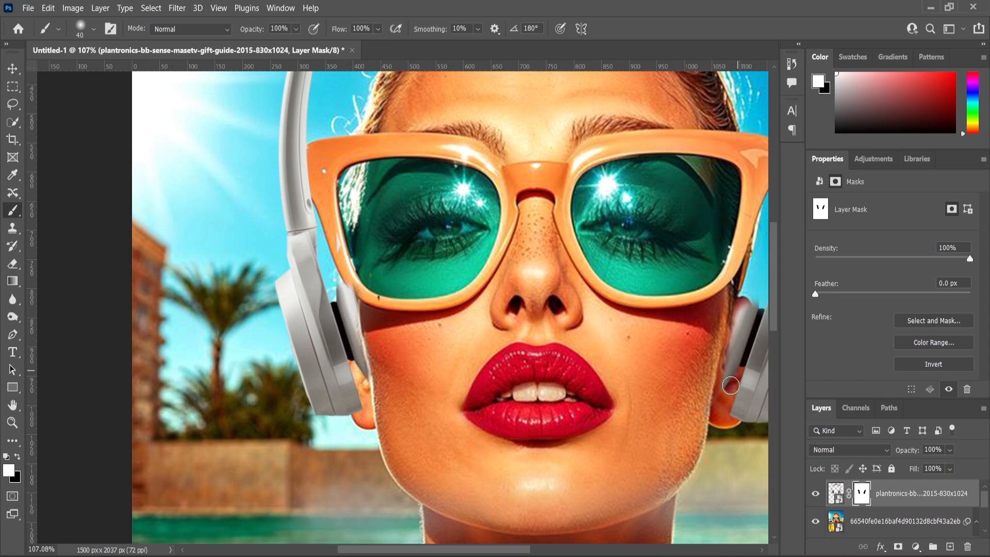
pyautogui.moveTo(731, 385)
pyautogui.mouseDown()
pyautogui.moveTo(749, 318)
pyautogui.moveTo(748, 275)
pyautogui.moveTo(757, 314)
pyautogui.mouseUp()
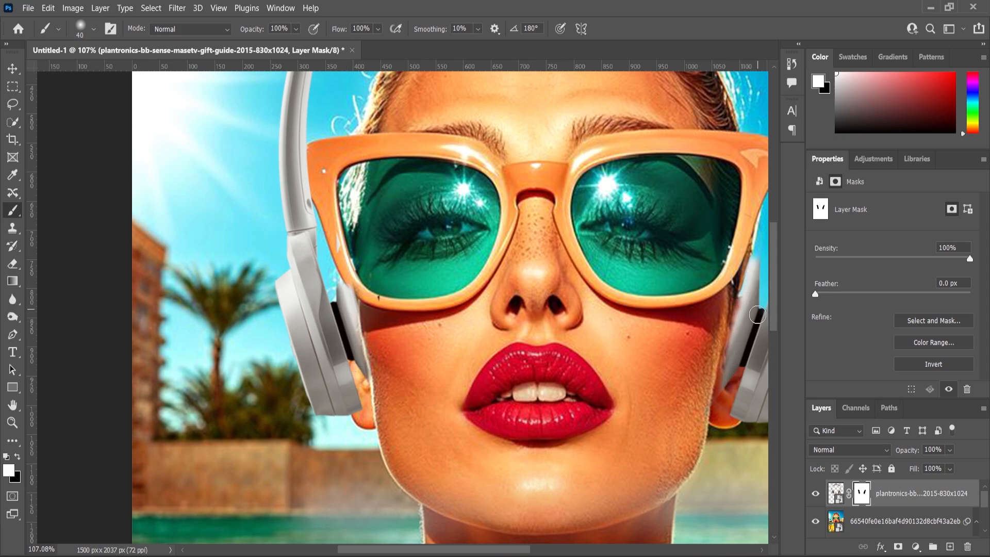
pyautogui.scroll(-4, 756, 314)
pyautogui.scroll(5, 615, 278)
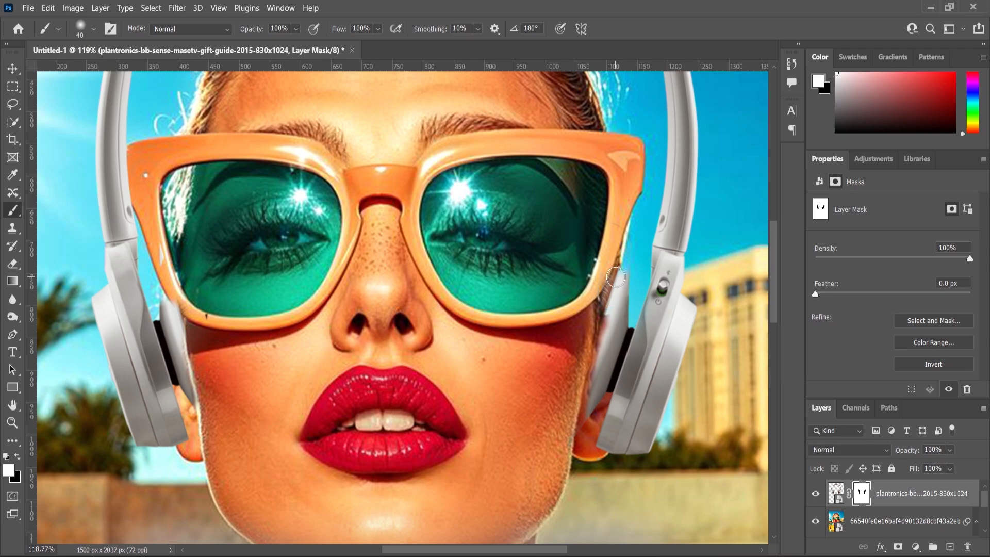
pyautogui.moveTo(619, 280)
pyautogui.mouseDown()
pyautogui.moveTo(631, 320)
pyautogui.moveTo(594, 394)
pyautogui.moveTo(613, 325)
pyautogui.moveTo(599, 411)
pyautogui.moveTo(583, 365)
pyautogui.moveTo(618, 317)
pyautogui.mouseUp()
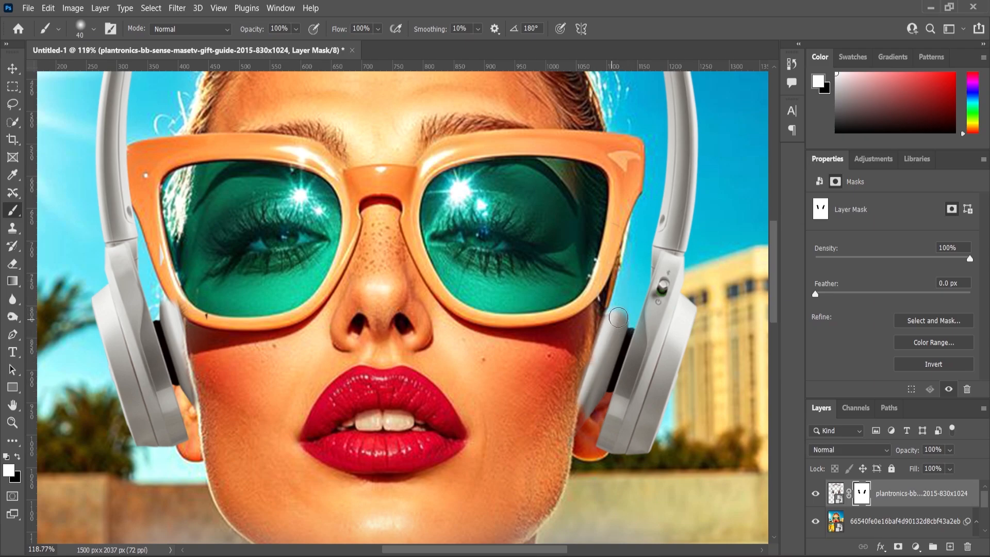
pyautogui.moveTo(589, 424)
pyautogui.mouseDown()
pyautogui.moveTo(583, 396)
pyautogui.moveTo(577, 418)
pyautogui.mouseUp()
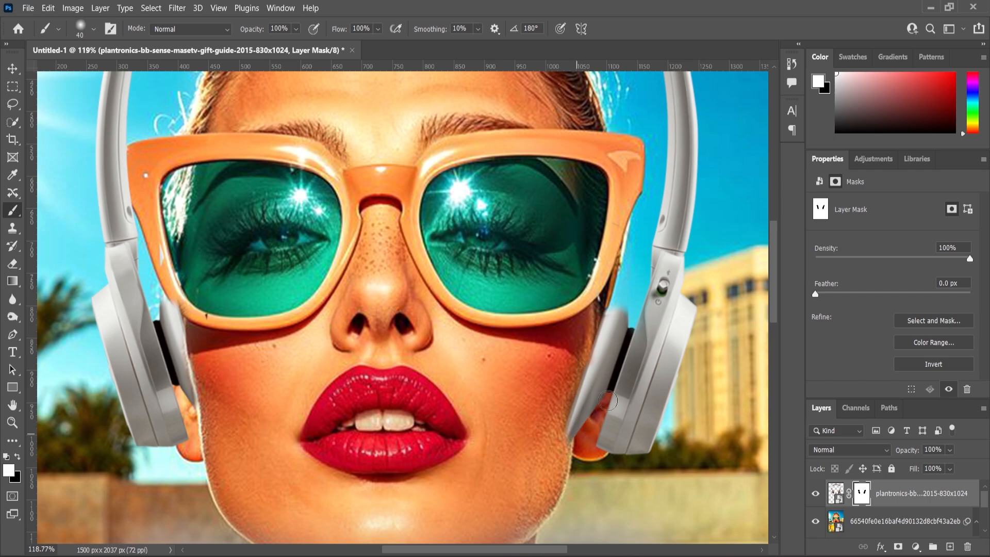
pyautogui.scroll(-3, 612, 371)
pyautogui.scroll(4, 621, 351)
pyautogui.moveTo(612, 331); pyautogui.dragTo(624, 258)
pyautogui.scroll(-2, 600, 348)
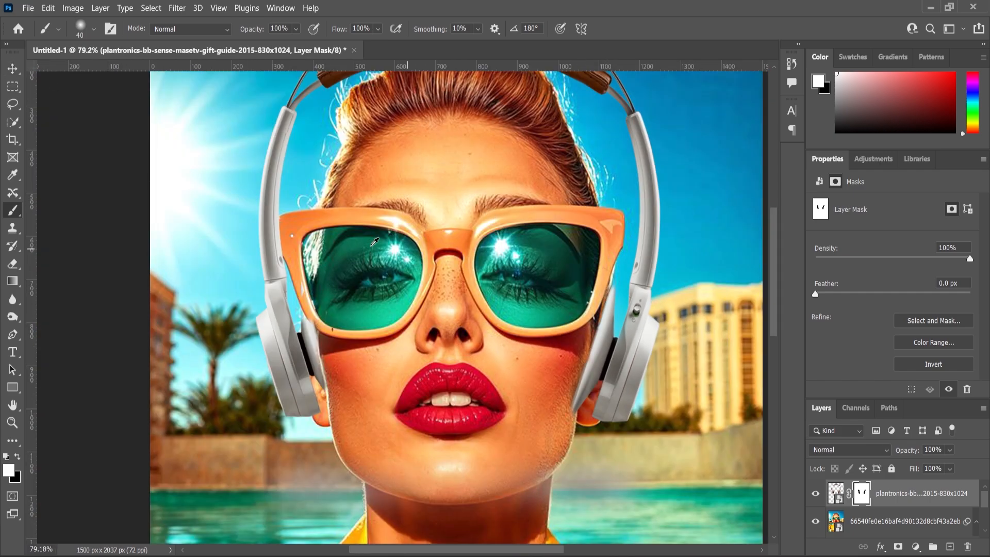
# Enlarge the headphones to 102.93% around the head
pyautogui.click(12, 68)
pyautogui.scroll(-1, 667, 460)
pyautogui.moveTo(624, 479); pyautogui.dragTo(629, 482)
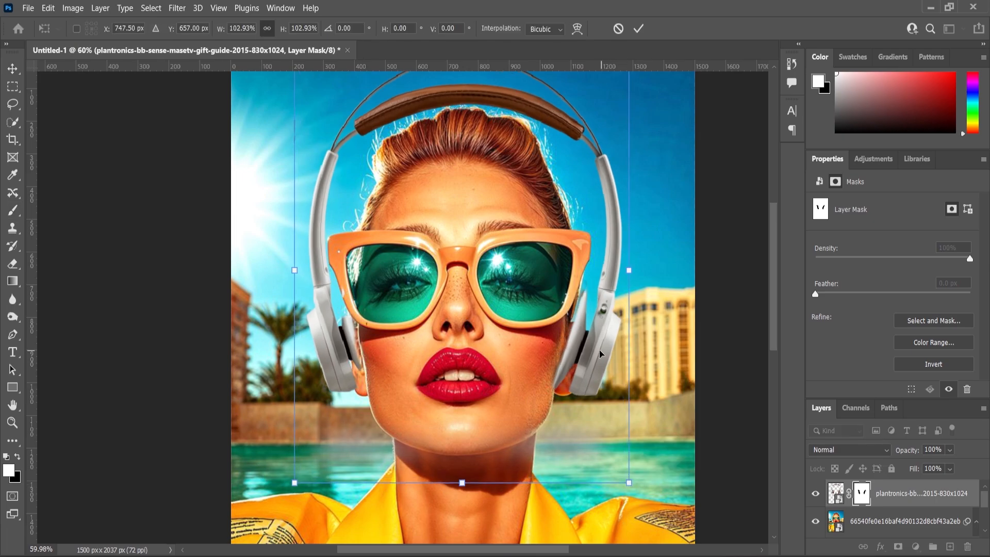
# Paint white on the headphones mask to extend the inner cushion of the left-hand ear cup upward below the sunglasses frame
pyautogui.click(13, 210)
pyautogui.scroll(3, 362, 330)
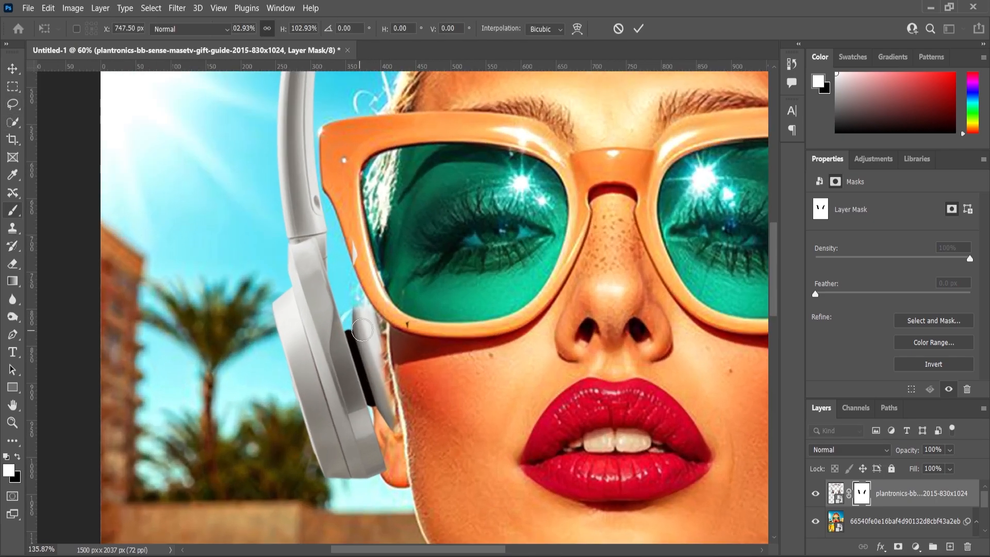
pyautogui.moveTo(364, 321)
pyautogui.mouseDown()
pyautogui.moveTo(363, 296)
pyautogui.moveTo(375, 339)
pyautogui.mouseUp()
pyautogui.moveTo(361, 304); pyautogui.dragTo(369, 340)
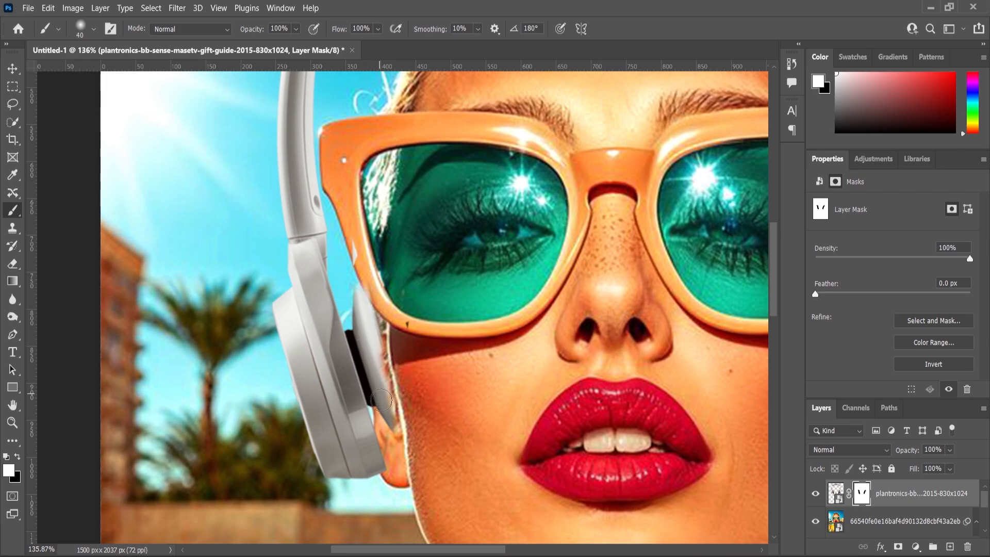
pyautogui.scroll(-5, 359, 323)
# Nudge the headphones horizontally by a few pixels, ending slightly further left, to centre them around the face
pyautogui.click(11, 71)
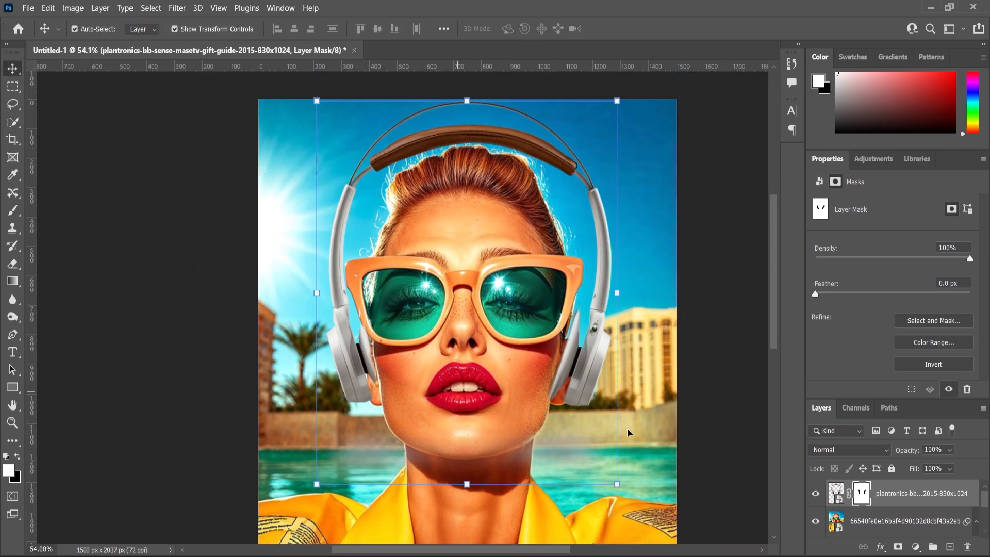
pyautogui.press('Right')
pyautogui.press('Right')
pyautogui.press('Right')
pyautogui.press('Right')
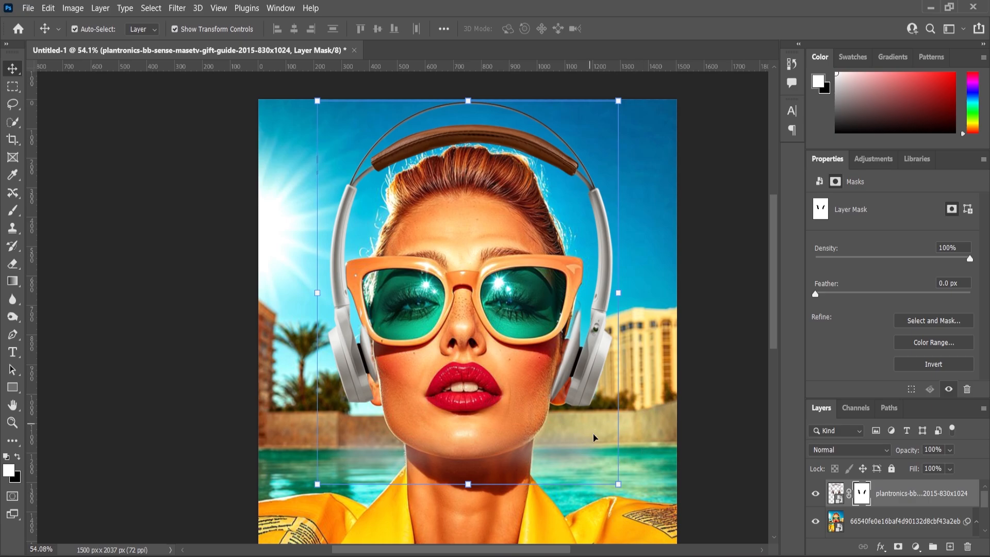
pyautogui.press('Left')
pyautogui.press('Left')
pyautogui.press('Left')
pyautogui.press('Left')
pyautogui.press('Left')
pyautogui.press('Left')
pyautogui.press('Left')
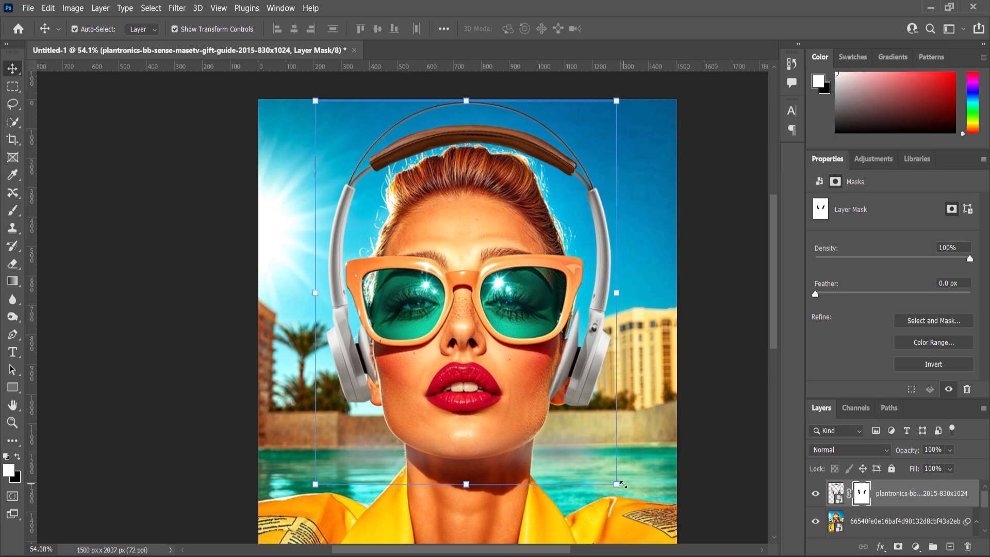
# Scale the headphones down to 98.43% and nudge them slightly downward
pyautogui.moveTo(623, 484); pyautogui.dragTo(620, 482)
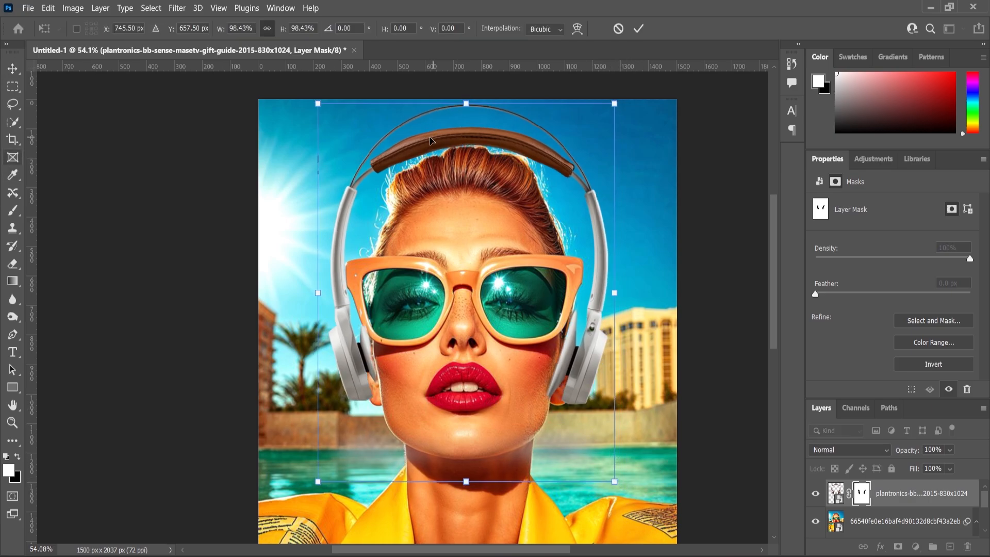
pyautogui.press('Down')
pyautogui.press('Down')
pyautogui.press('Down')
pyautogui.press('Down')
pyautogui.press('Down')
pyautogui.press('Down')
pyautogui.press('Down')
# Paint black on the headphones mask with the 40 px brush to hide the inner cushions in front of both ears
pyautogui.click(12, 422)
pyautogui.moveTo(593, 412); pyautogui.dragTo(624, 412)
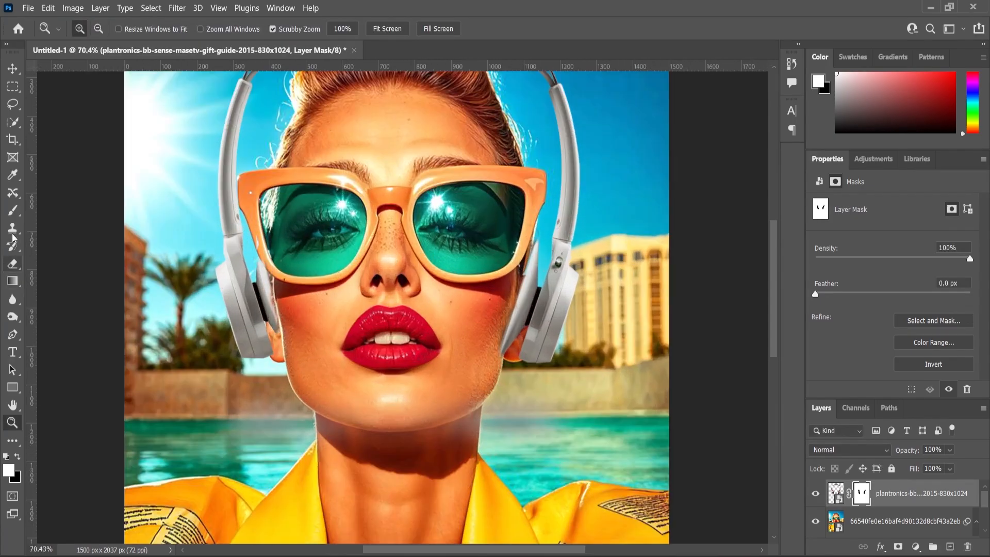
pyautogui.press('b')
pyautogui.press('x')
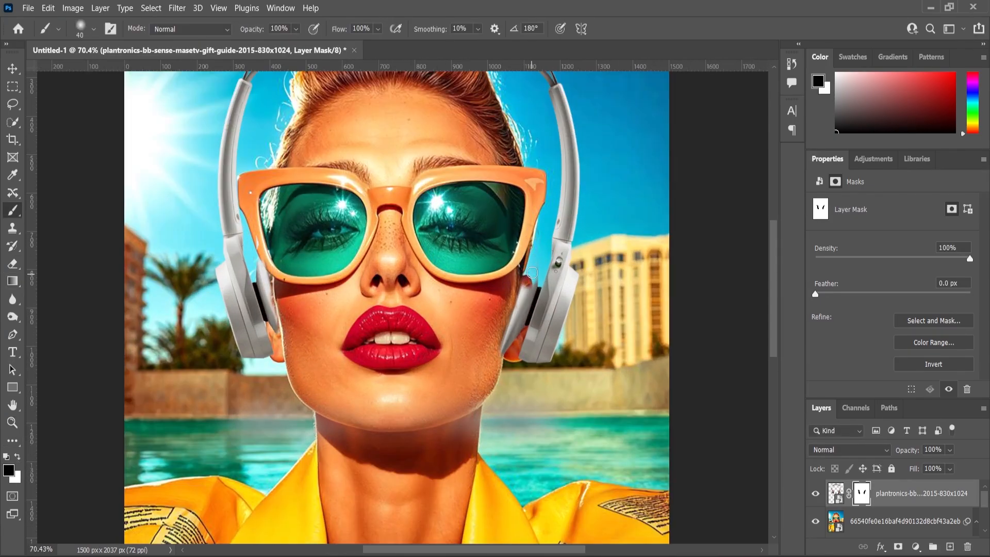
pyautogui.moveTo(526, 289); pyautogui.dragTo(499, 356)
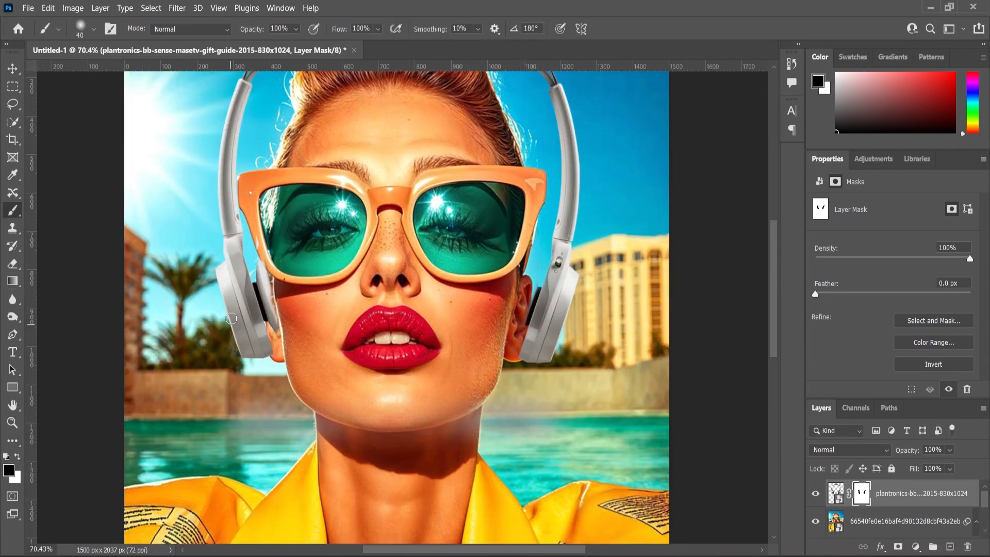
pyautogui.moveTo(274, 318); pyautogui.dragTo(254, 232)
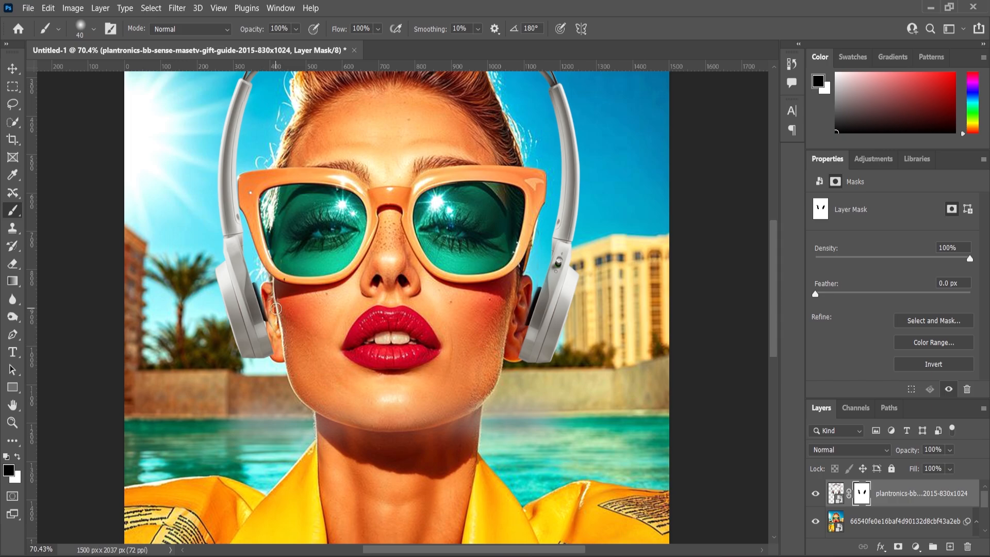
# Scale the headphones down to 96.71%, shrink them a little further, and apply the transform
pyautogui.hotkey('ctrl', 't')
pyautogui.moveTo(575, 444); pyautogui.dragTo(537, 335)
pyautogui.scroll(-5, 537, 335)
pyautogui.moveTo(566, 122); pyautogui.dragTo(564, 116)
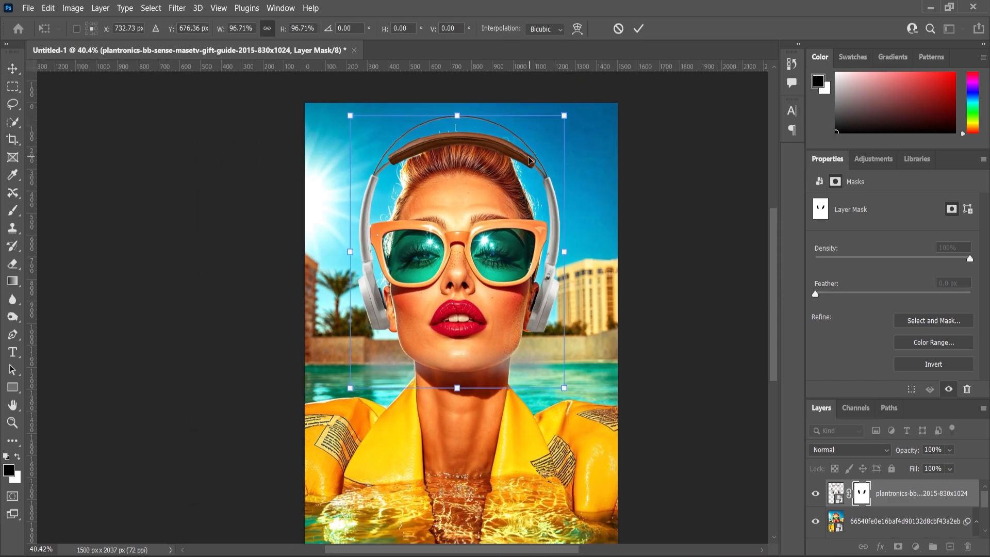
pyautogui.moveTo(565, 259); pyautogui.dragTo(562, 258)
pyautogui.click(223, 197)
# Nudge the headphones up and to the right until they sit centred over the hair and both ears
pyautogui.scroll(2, 498, 149)
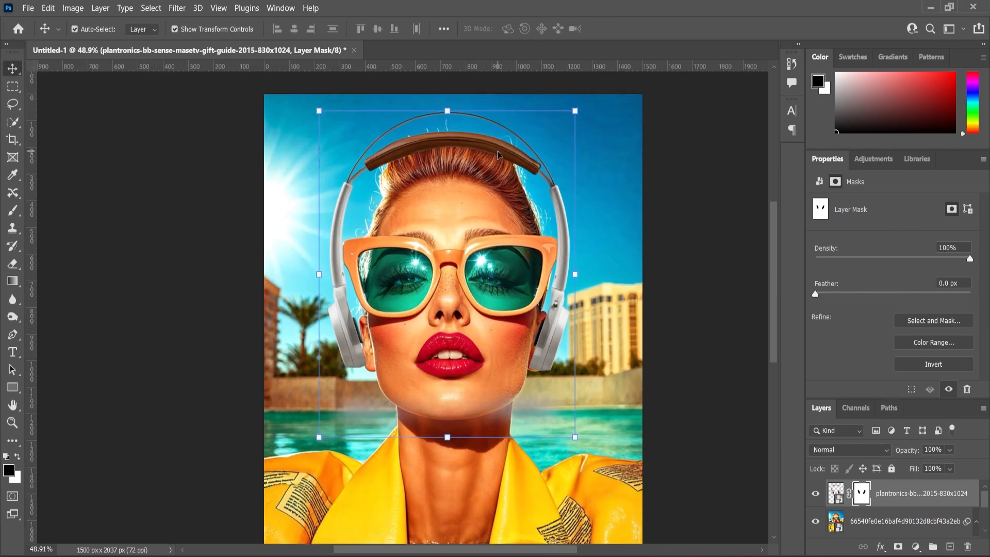
pyautogui.press('Up')
pyautogui.press('Up')
pyautogui.press('Up')
pyautogui.press('Up')
pyautogui.press('Up')
pyautogui.press('Up')
pyautogui.press('Up')
pyautogui.press('Up')
pyautogui.press('Up')
pyautogui.press('Up')
pyautogui.press('Up')
pyautogui.press('Up')
pyautogui.press('Up')
pyautogui.press('Up')
pyautogui.press('Up')
pyautogui.press('Right')
pyautogui.press('Right')
pyautogui.press('Right')
pyautogui.press('Right')
pyautogui.press('Right')
pyautogui.press('Right')
pyautogui.press('Right')
pyautogui.press('Right')
pyautogui.press('Right')
pyautogui.press('Right')
pyautogui.press('Right')
pyautogui.press('Right')
pyautogui.press('Right')
pyautogui.press('Right')
pyautogui.press('Right')
pyautogui.press('Right')
pyautogui.press('Right')
pyautogui.press('Right')
pyautogui.press('Right')
pyautogui.press('Right')
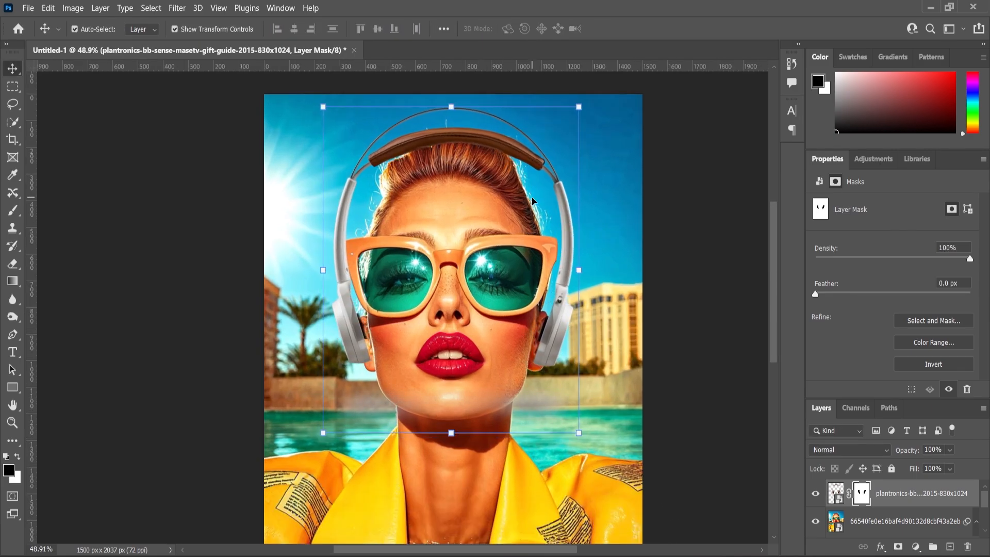
# Resize the headphones to 98.03% width and 99.35% height, nudge them slightly down, and apply the transform
pyautogui.moveTo(584, 269); pyautogui.dragTo(581, 269)
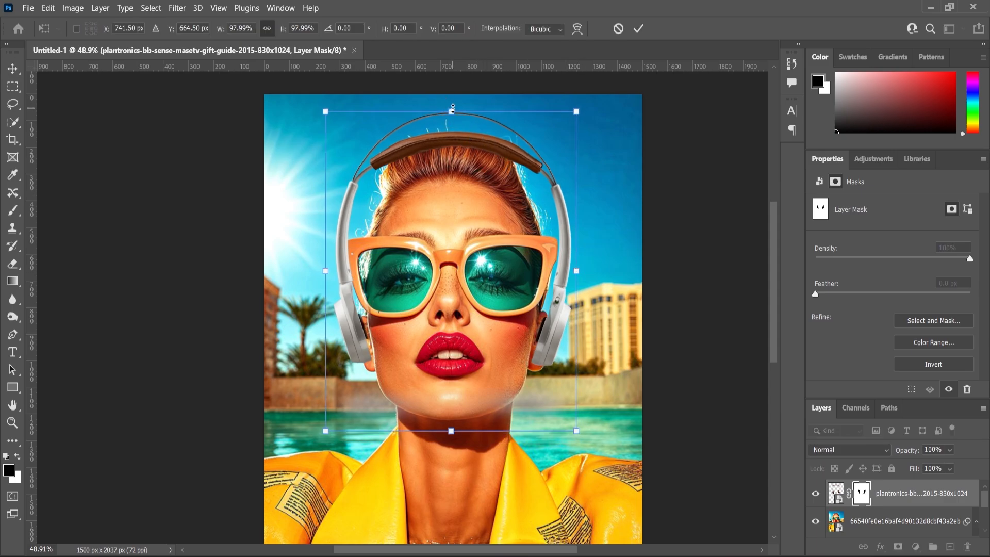
pyautogui.moveTo(453, 109); pyautogui.dragTo(452, 104)
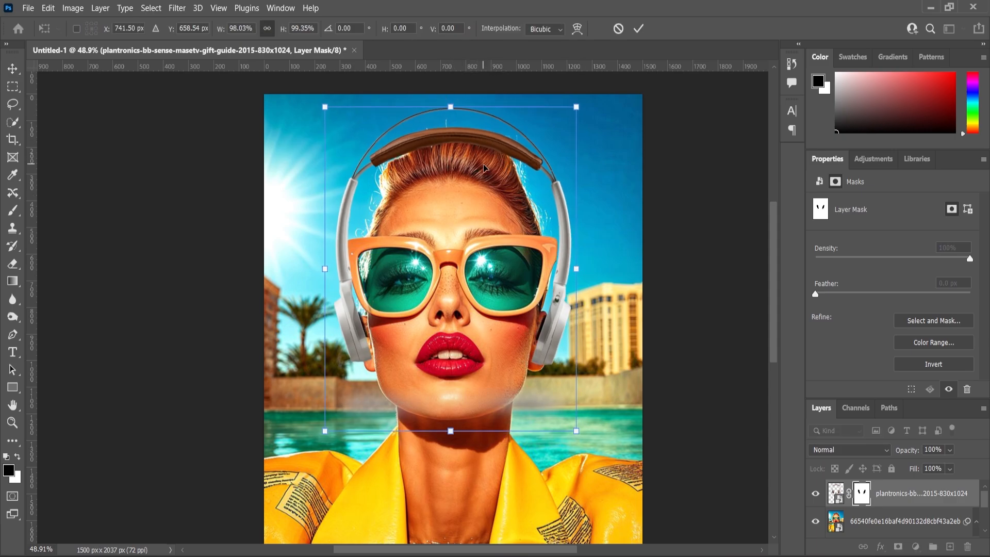
pyautogui.press('Down')
pyautogui.click(10, 424)
pyautogui.scroll(-7, 394, 356)
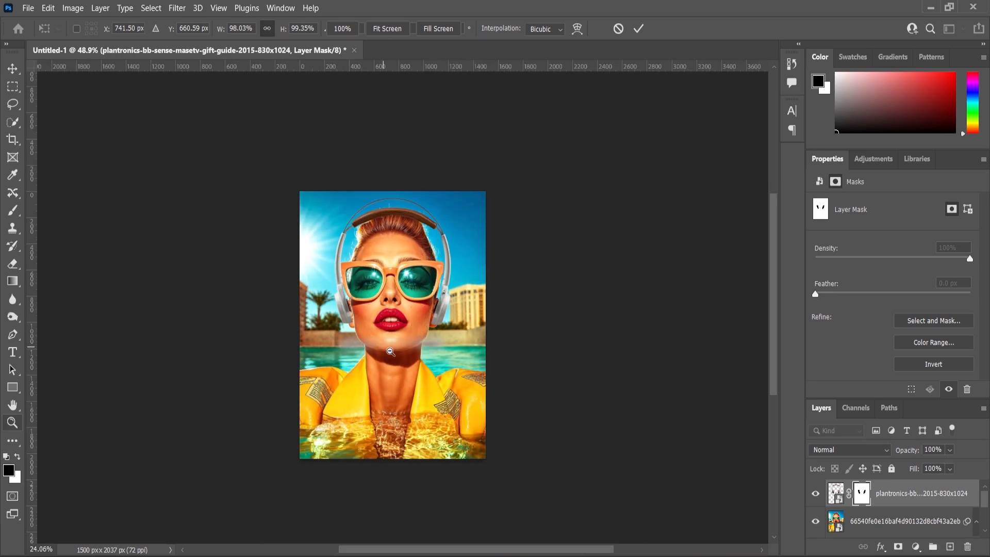
pyautogui.scroll(3, 410, 403)
pyautogui.scroll(-1, 419, 399)
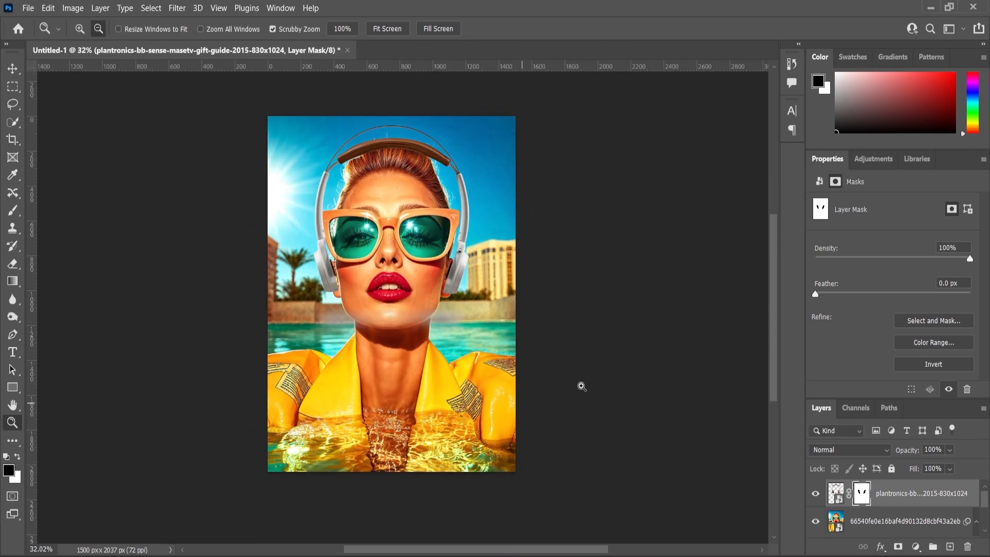
pyautogui.scroll(2, 451, 416)
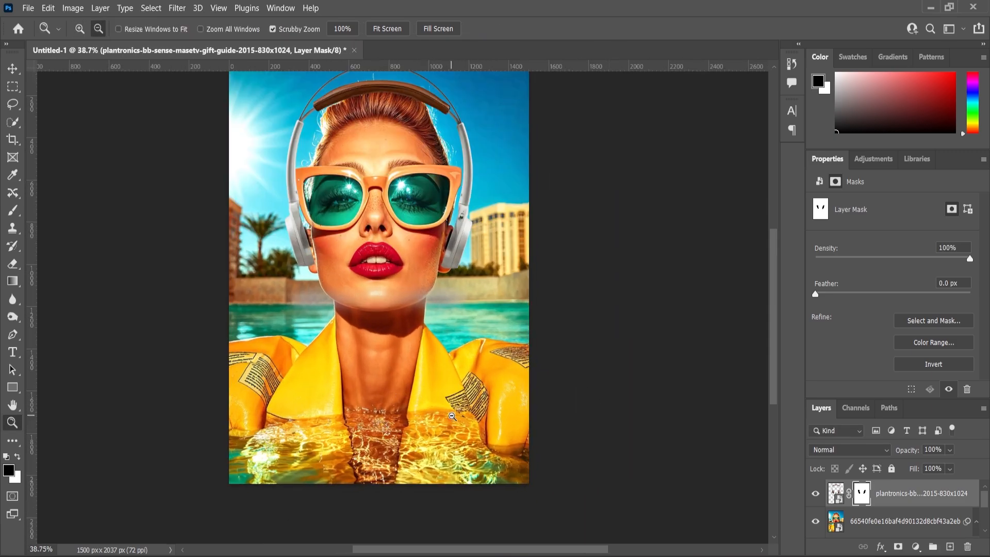
# Add the text "Featuring" in Poppins Bold over the woman's chest
pyautogui.click(12, 352)
pyautogui.click(396, 392)
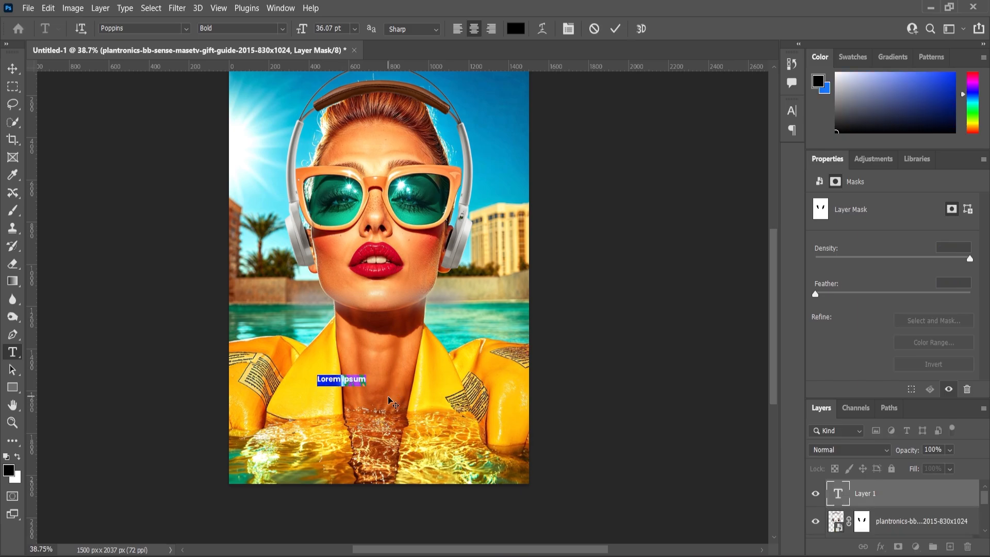
pyautogui.write('Featuri')
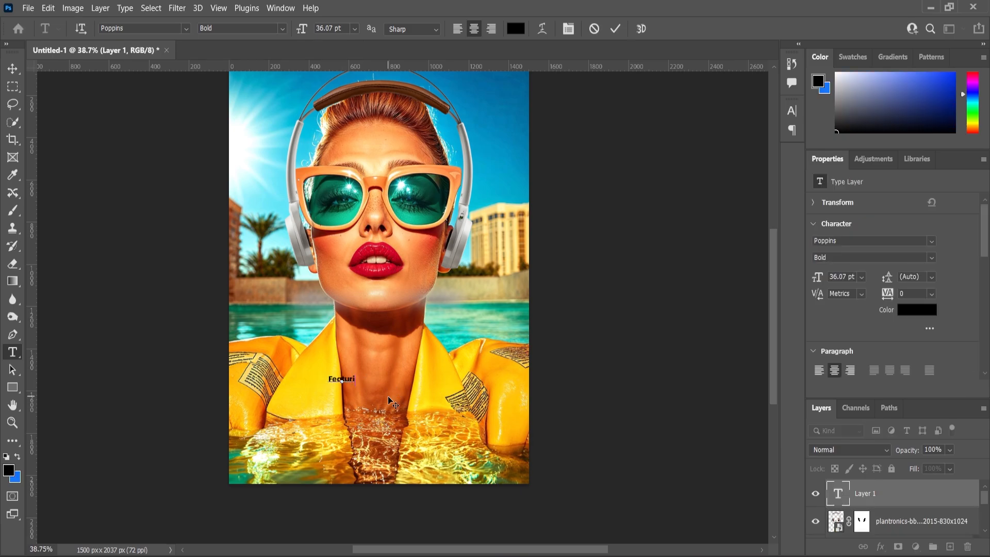
pyautogui.write('ng')
# Set the colour of the "Featuring" text to black (000000) and commit the text
pyautogui.hotkey('ctrl', 'a')
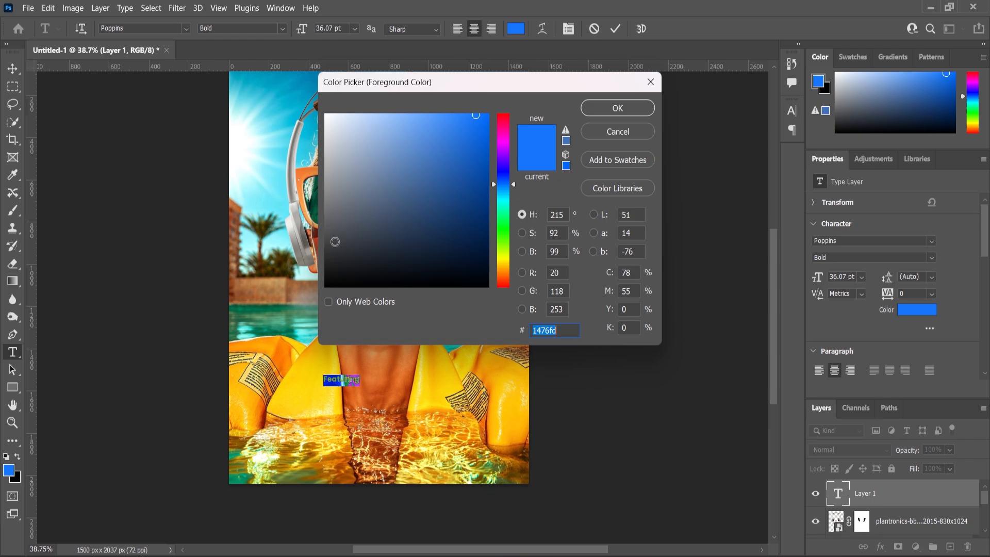
pyautogui.write('000000')
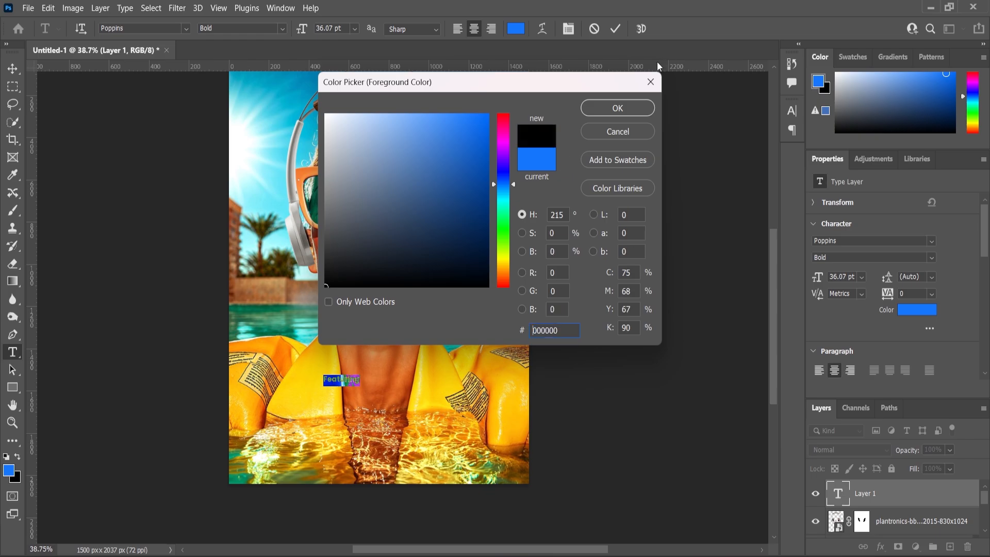
pyautogui.click(618, 110)
pyautogui.click(14, 420)
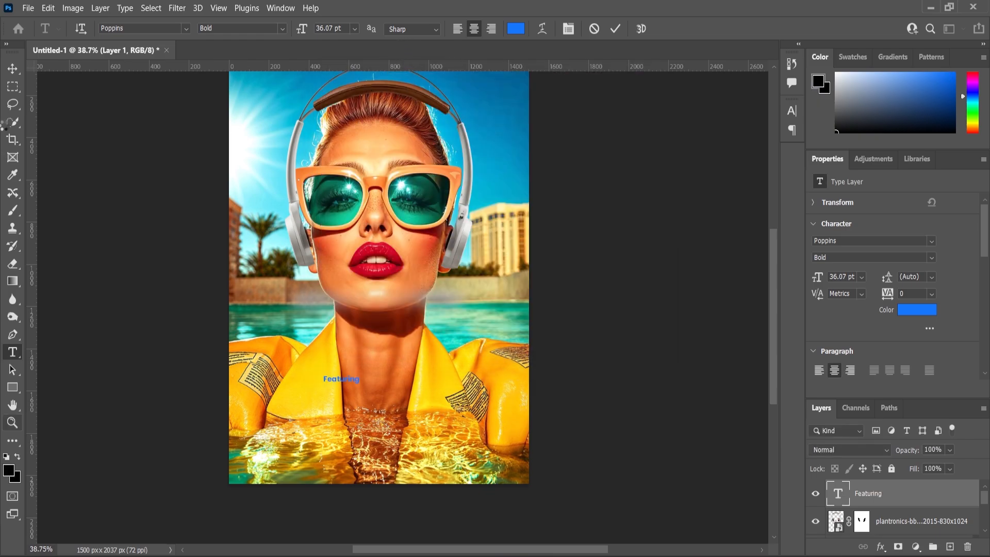
# Reselect the whole "Featuring" text and recolour it white (ffffff)
pyautogui.click(12, 352)
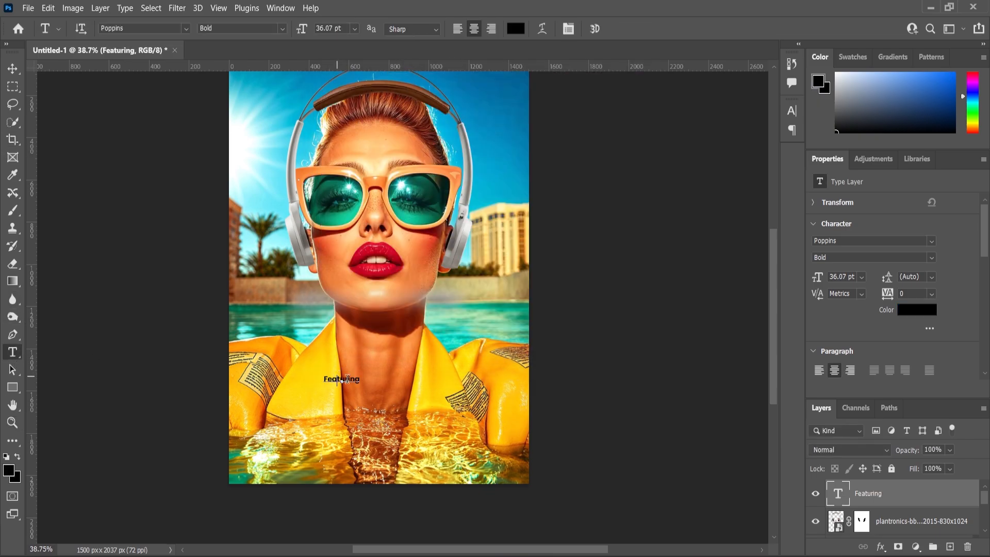
pyautogui.click(344, 380)
pyautogui.hotkey('ctrl', 'a')
pyautogui.click(9, 470)
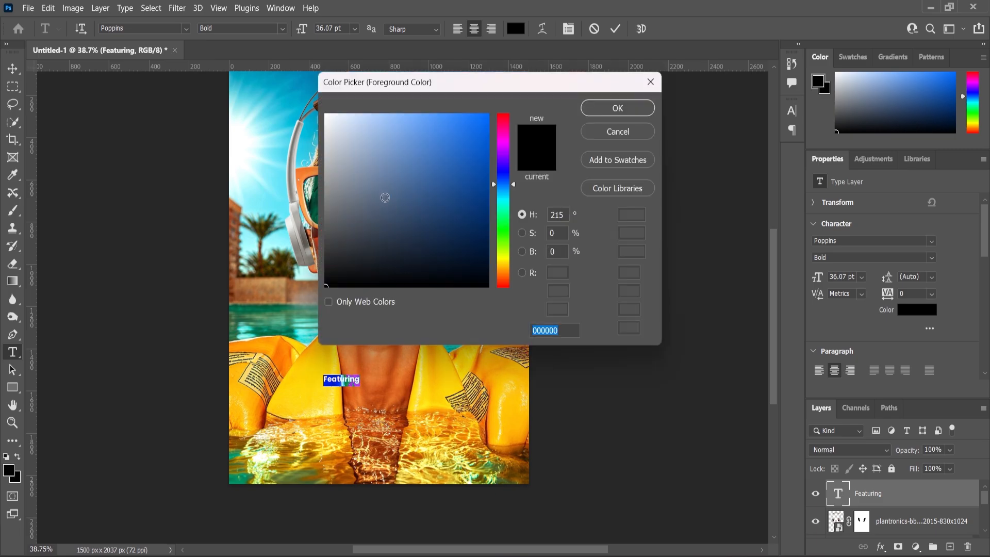
pyautogui.write('ffffff')
pyautogui.click(610, 114)
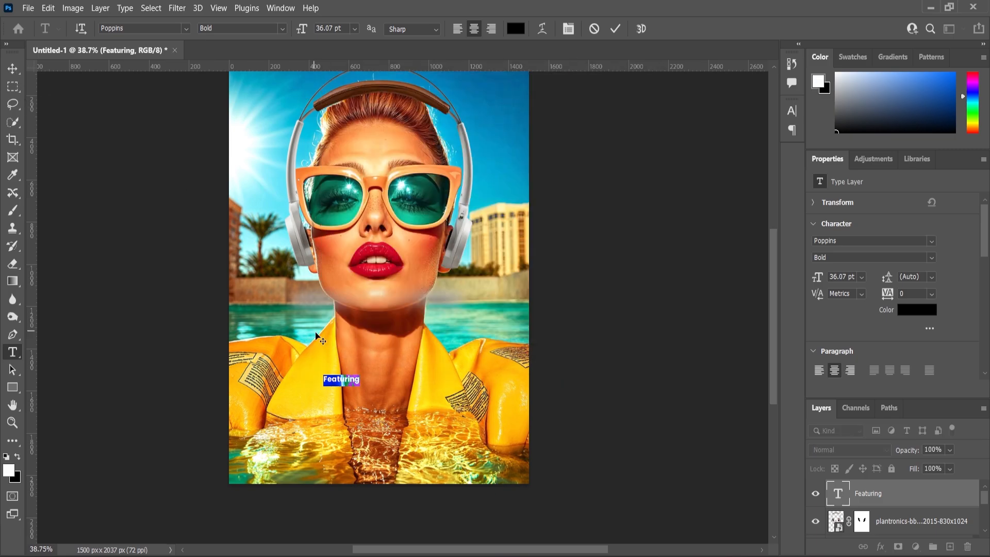
pyautogui.hotkey('alt', 'BackSpace')
# Enlarge the "Featuring" text to about 102 pt across the woman's chest
pyautogui.click(13, 69)
pyautogui.moveTo(360, 374); pyautogui.dragTo(395, 353)
pyautogui.press('Return')
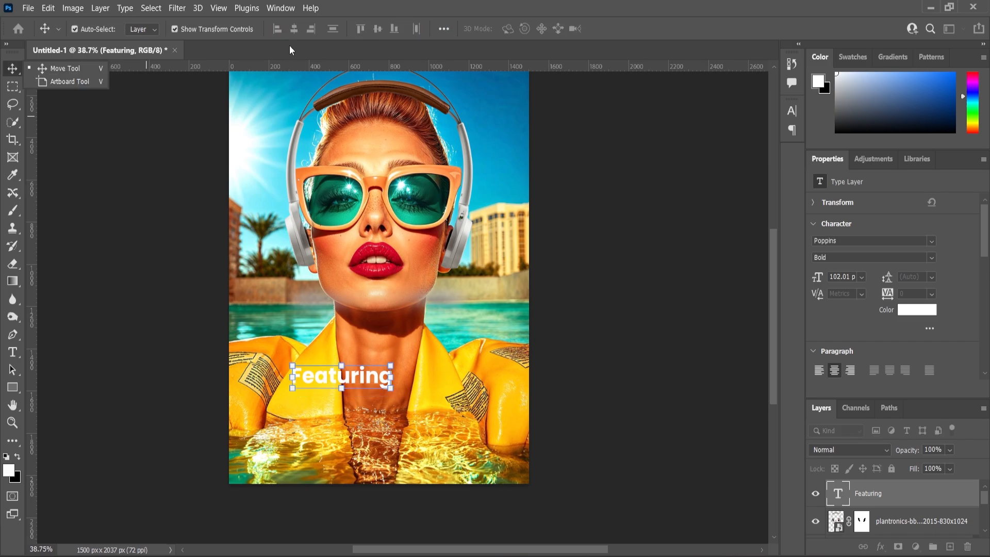
# Centre the "Featuring" text horizontally on the canvas and clear the selection
pyautogui.hotkey('ctrl', 'a')
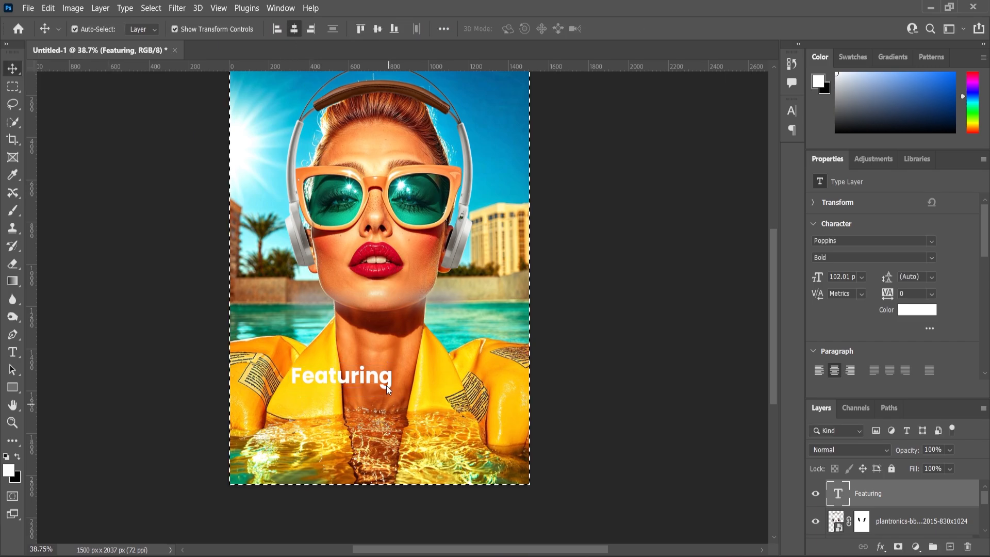
pyautogui.hotkey('ctrl', 'd')
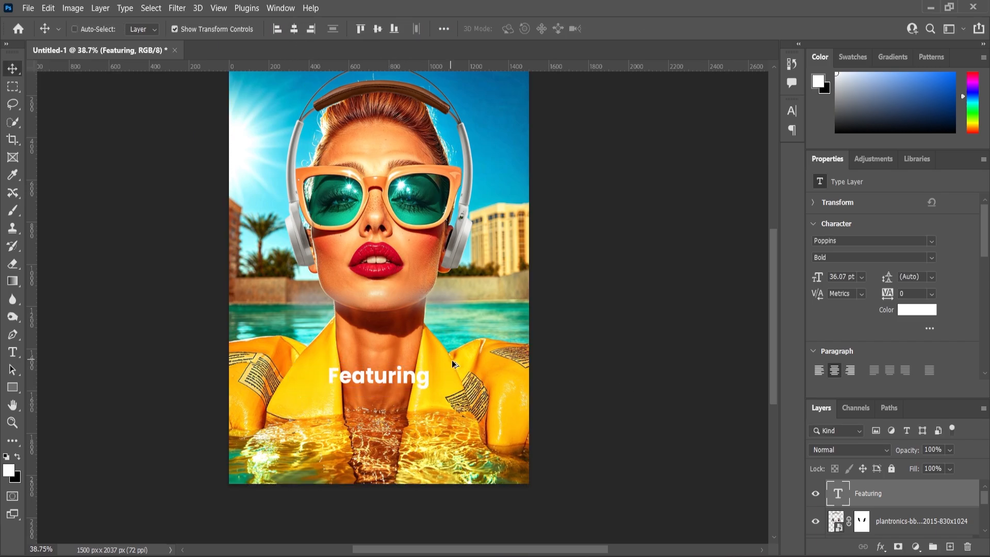
pyautogui.scroll(-2, 452, 365)
pyautogui.keyDown('ctrl'); pyautogui.click(519, 355); pyautogui.keyUp('ctrl')
pyautogui.scroll(3, 428, 387)
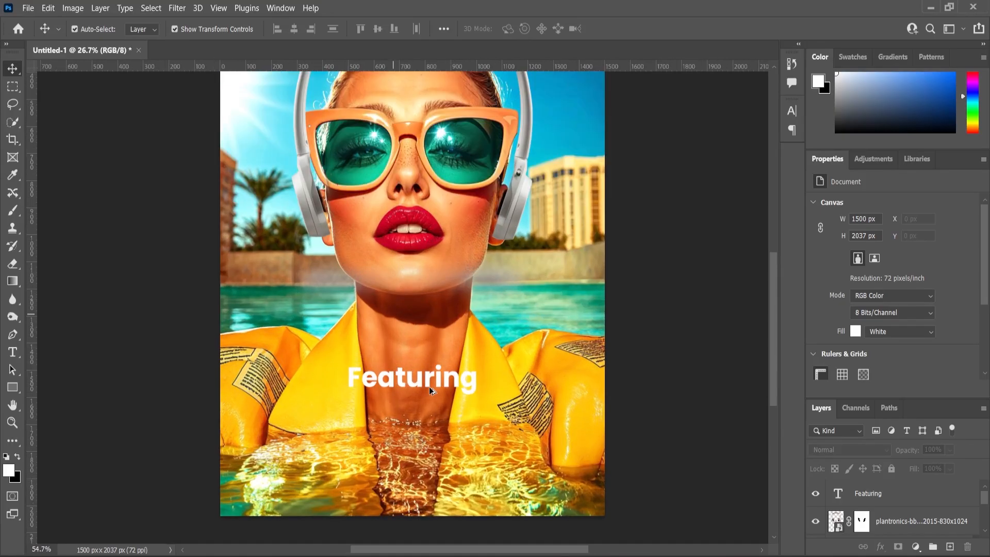
# Change the "Featuring" text's weight to Medium and scale it down to about 94 pt
pyautogui.click(429, 385)
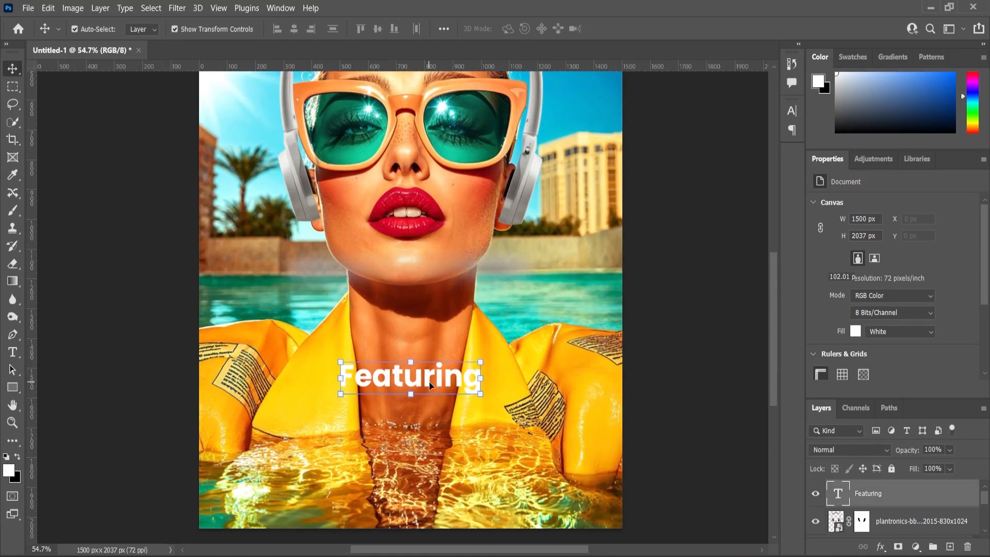
pyautogui.doubleClick(431, 386)
pyautogui.click(281, 30)
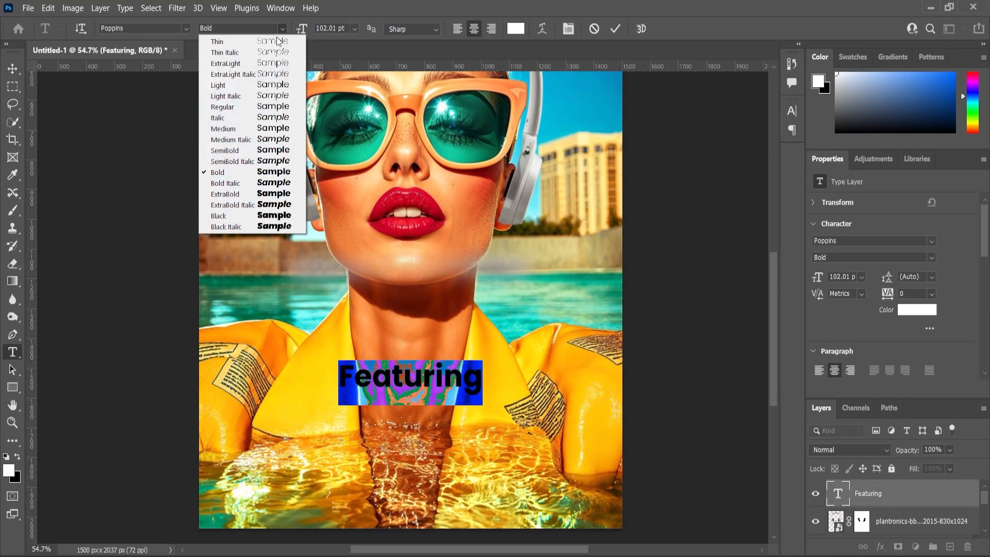
pyautogui.click(232, 129)
pyautogui.click(10, 75)
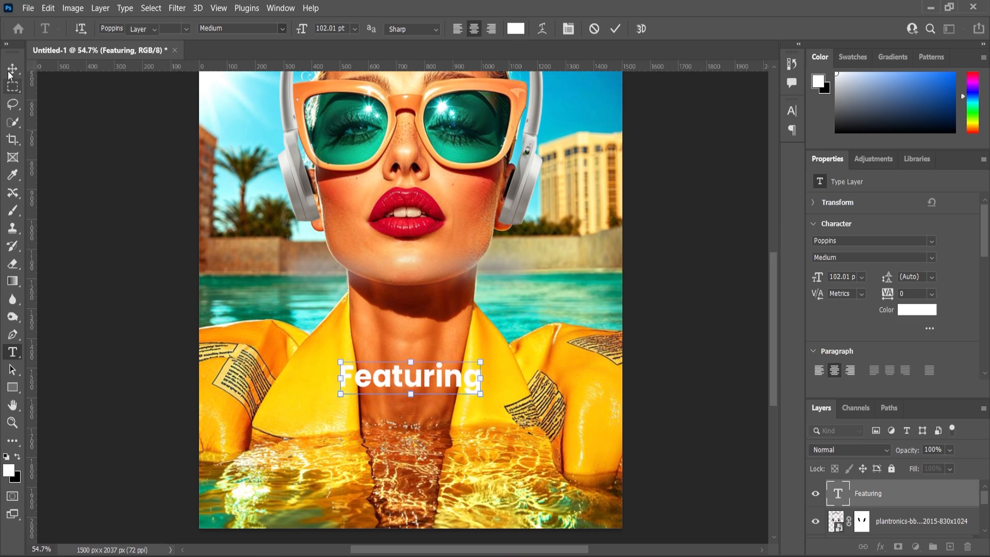
pyautogui.moveTo(480, 361); pyautogui.dragTo(474, 362)
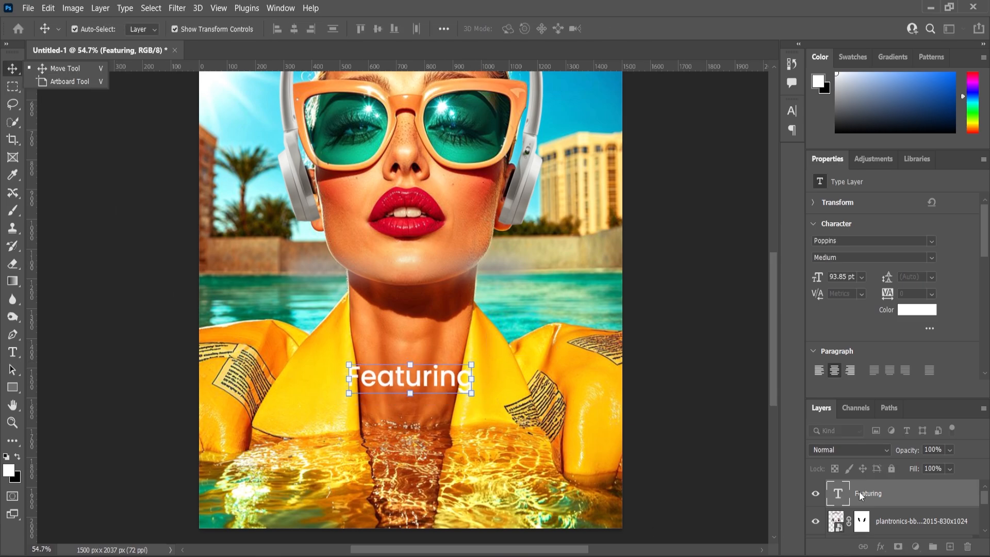
# Duplicate the "Featuring" text directly below the original and change the copy's wording to "DJ SAZI"
pyautogui.moveTo(864, 500); pyautogui.dragTo(952, 550)
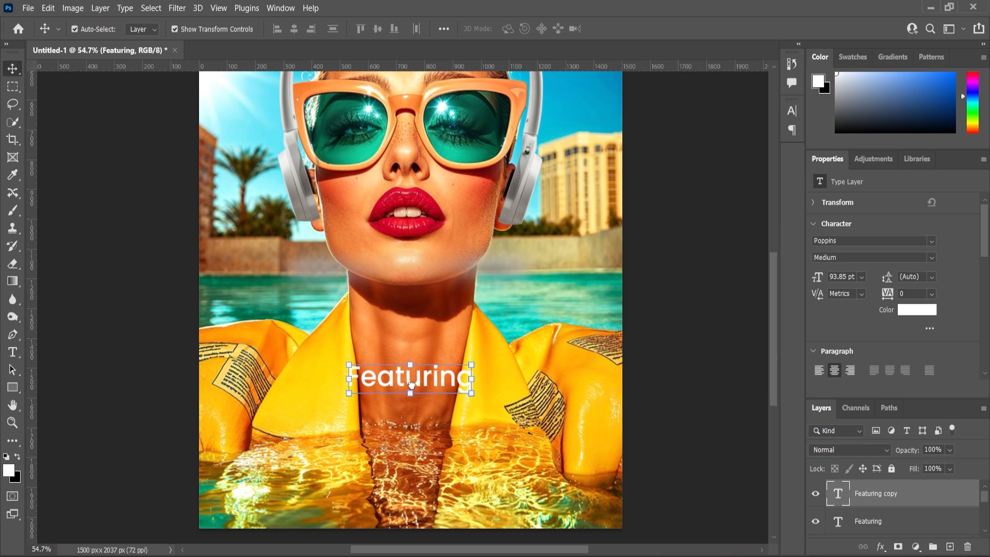
pyautogui.moveTo(417, 379); pyautogui.dragTo(418, 396)
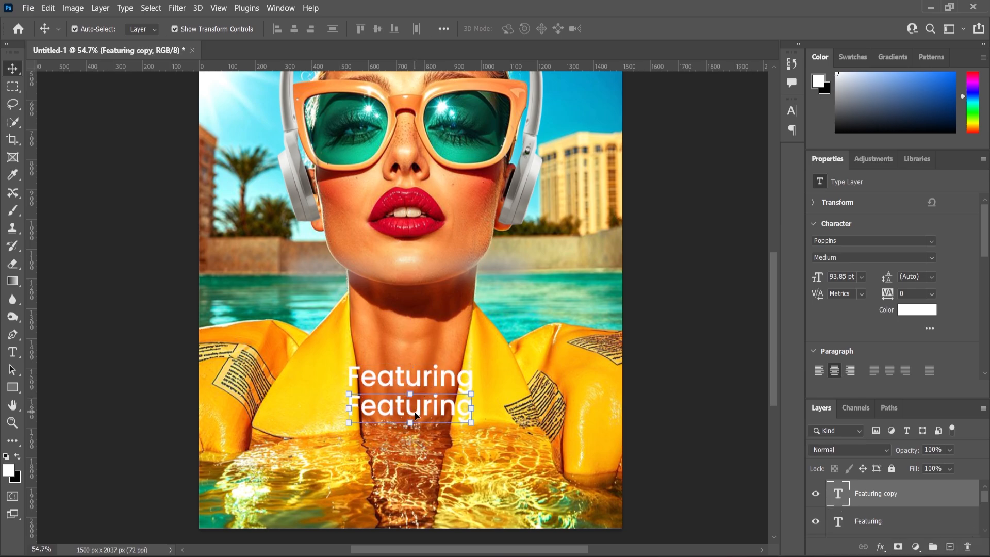
pyautogui.doubleClick(419, 411)
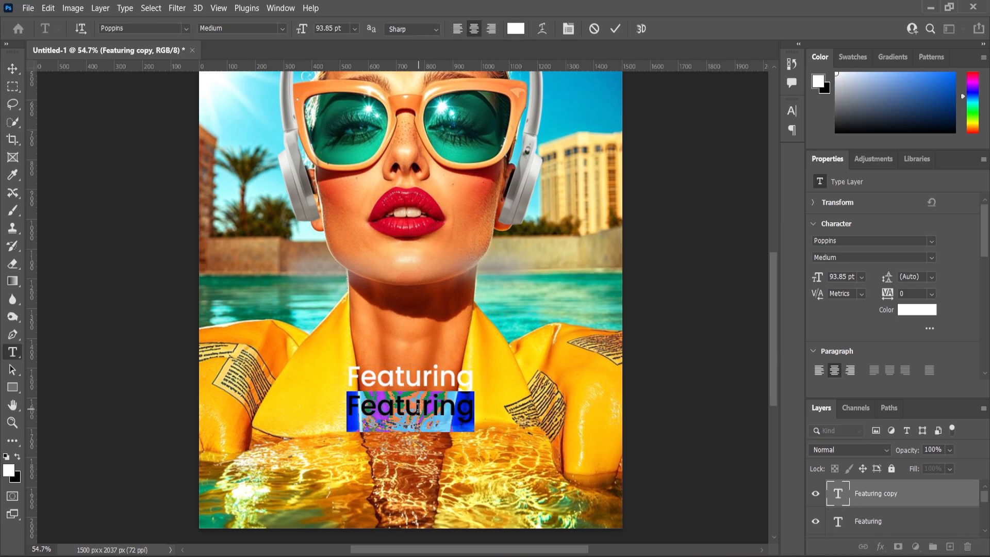
pyautogui.write('DJ SAZI')
# Set the "DJ SAZI" text in Poppins Black and enlarge it to about 211 pt, placed just beneath "Featuring"
pyautogui.hotkey('ctrl', 'a')
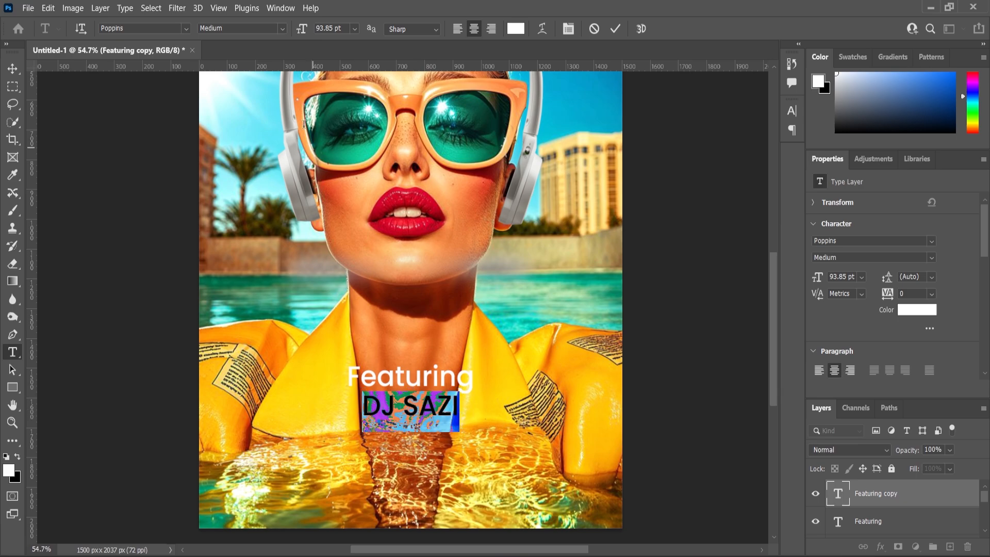
pyautogui.click(283, 28)
pyautogui.click(228, 215)
pyautogui.click(12, 68)
pyautogui.moveTo(460, 395); pyautogui.dragTo(523, 360)
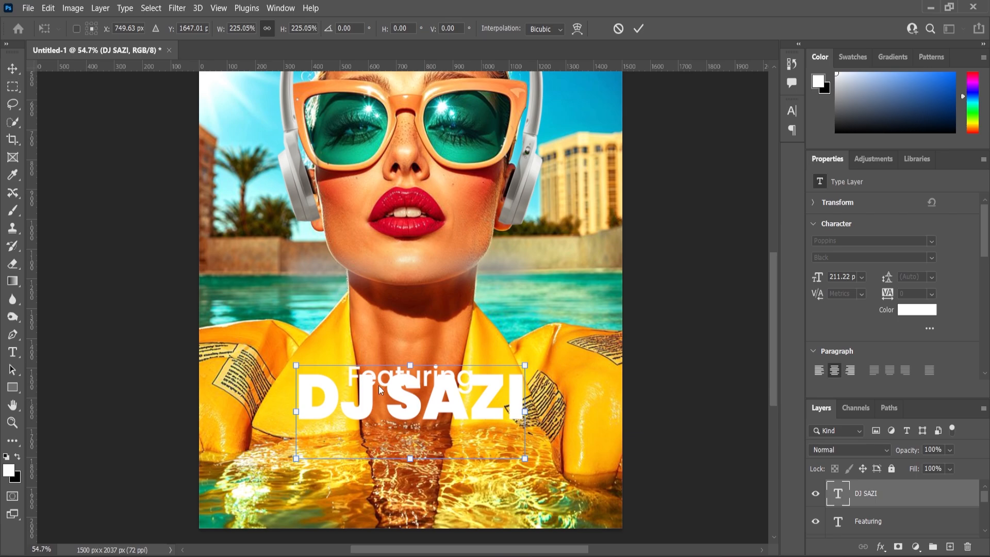
pyautogui.press('Return')
pyautogui.moveTo(403, 412)
pyautogui.mouseDown()
pyautogui.moveTo(404, 431)
pyautogui.moveTo(403, 414)
pyautogui.mouseUp()
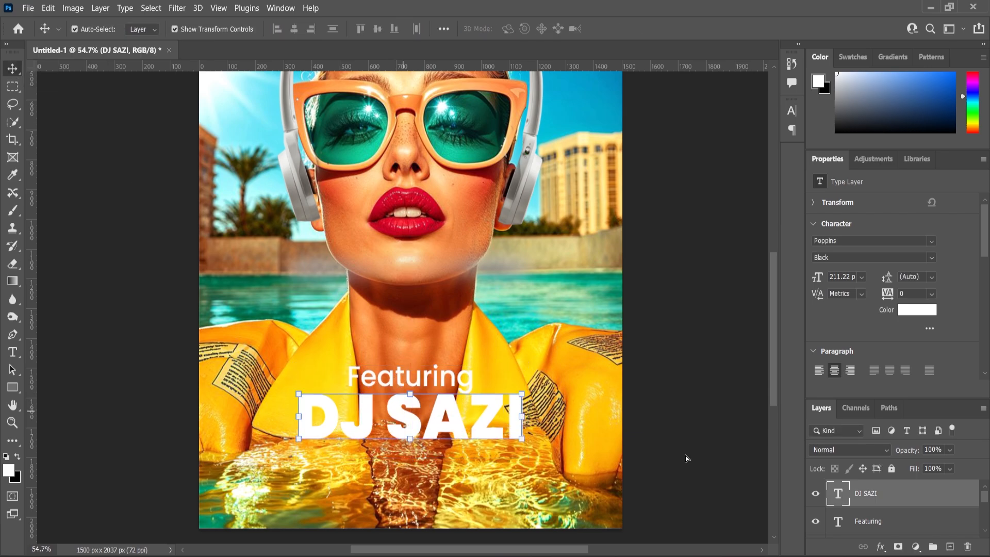
# Add a black Multiply drop shadow to "DJ SAZI" with 32% opacity, 90° angle, 4 px distance, 23% spread and 18 px size
pyautogui.doubleClick(872, 490)
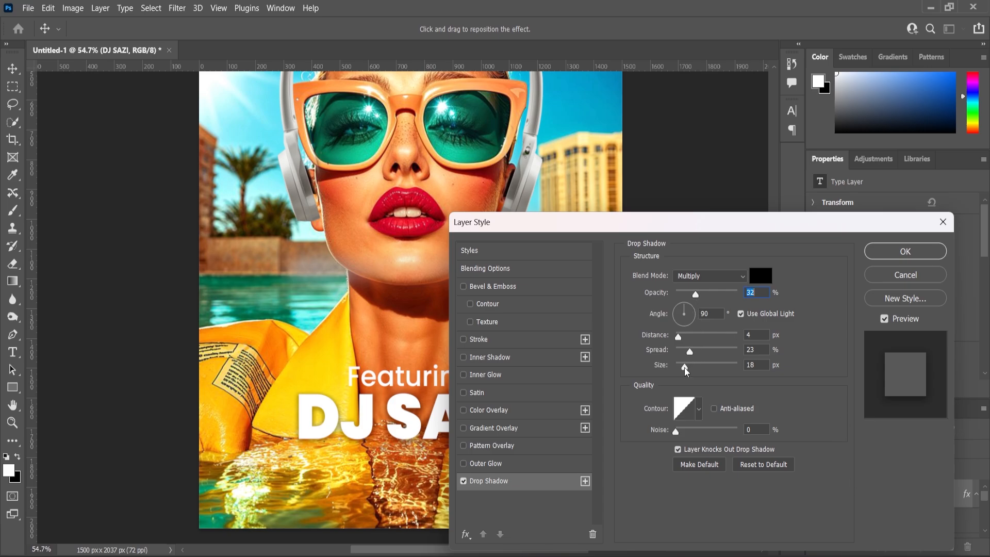
pyautogui.click(876, 254)
pyautogui.click(156, 315)
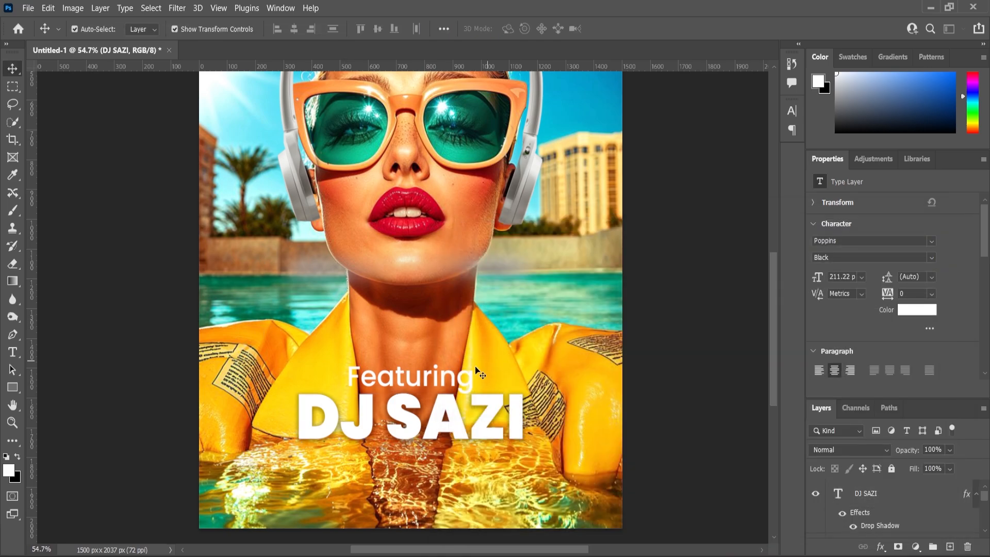
# Create a new empty layer directly above the headphones layer, beneath the text layers
pyautogui.scroll(-2, 466, 384)
pyautogui.scroll(-3, 891, 512)
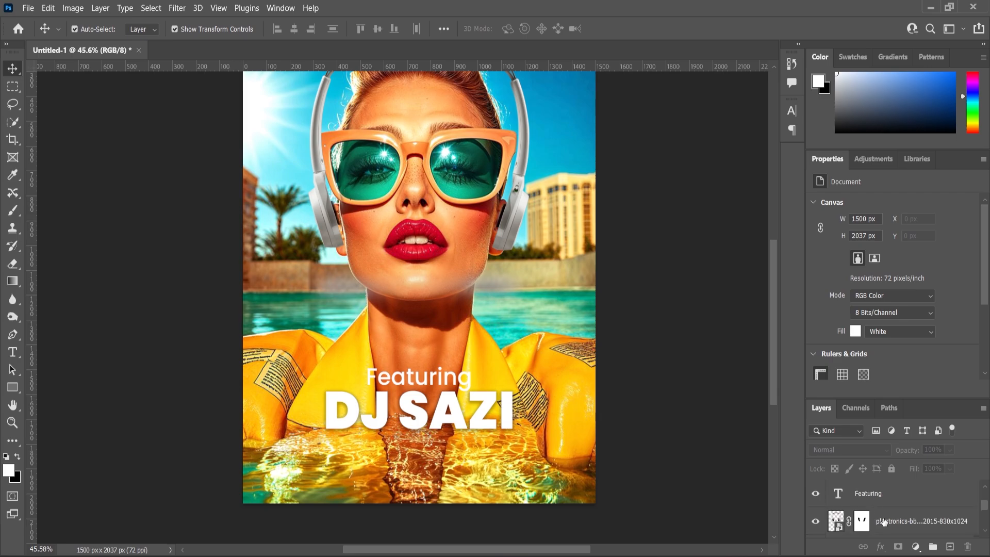
pyautogui.click(895, 503)
pyautogui.scroll(1, 899, 508)
pyautogui.click(892, 516)
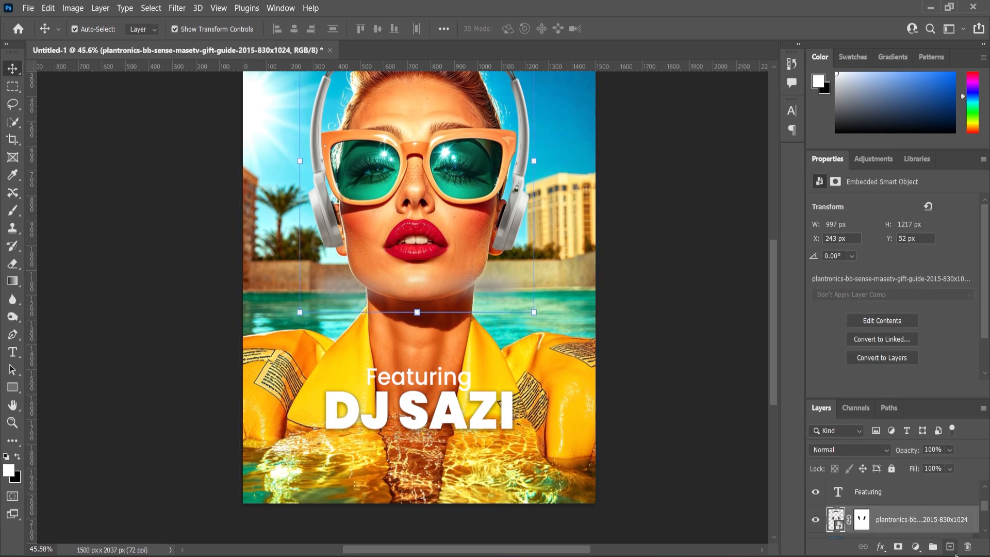
pyautogui.click(950, 547)
# Fill the new layer entirely with black using the Paint Bucket tool
pyautogui.click(17, 457)
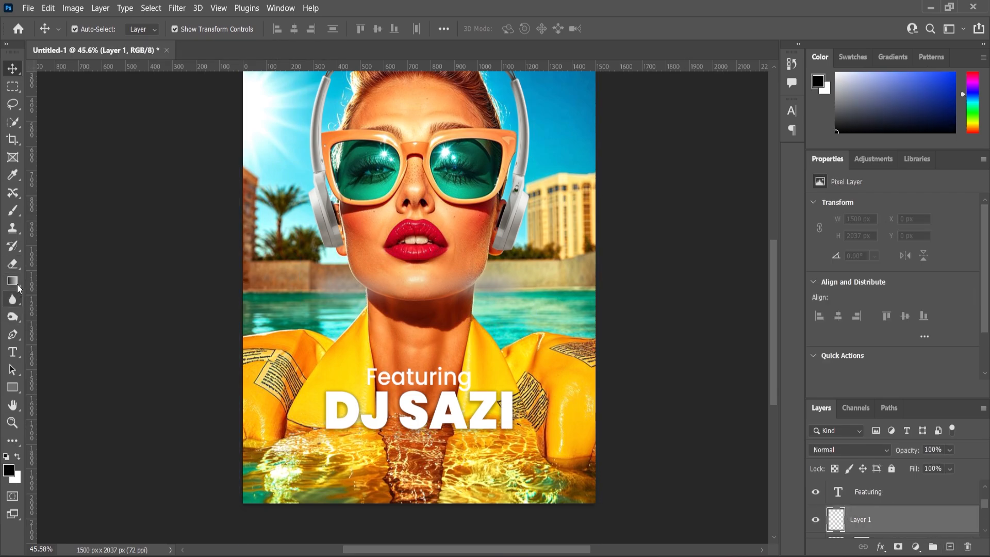
pyautogui.click(12, 281)
pyautogui.rightClick(12, 281)
pyautogui.click(62, 293)
pyautogui.scroll(-2, 437, 282)
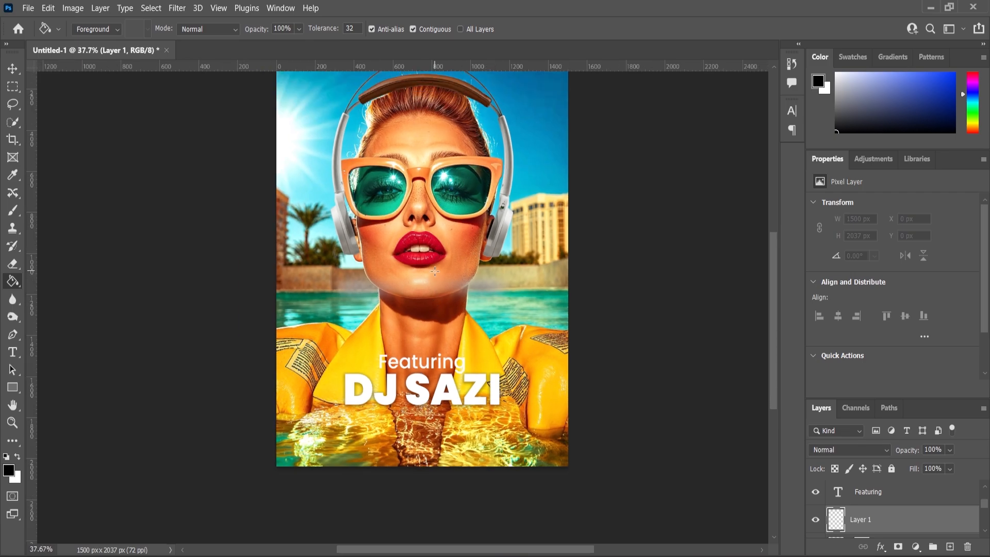
pyautogui.click(429, 314)
pyautogui.click(13, 210)
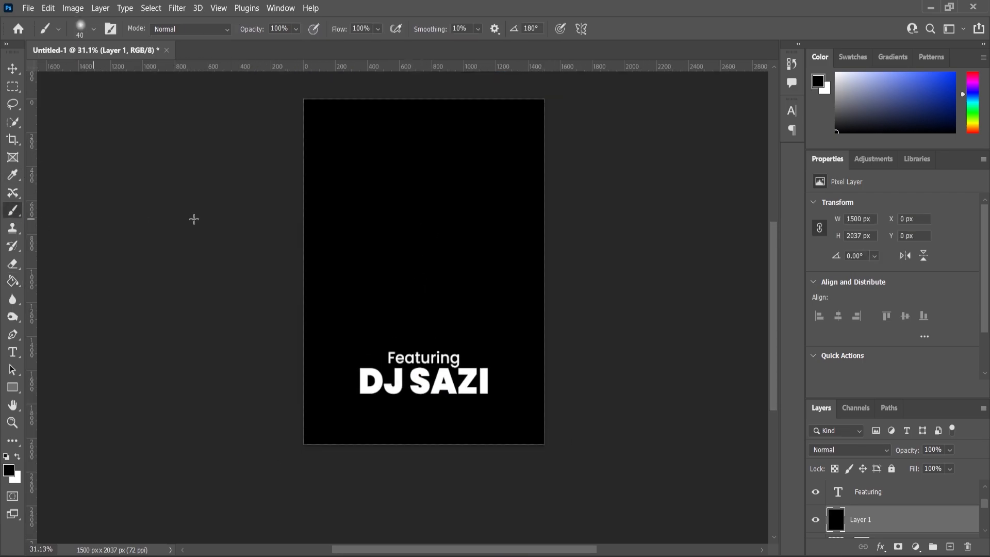
pyautogui.rightClick(440, 218)
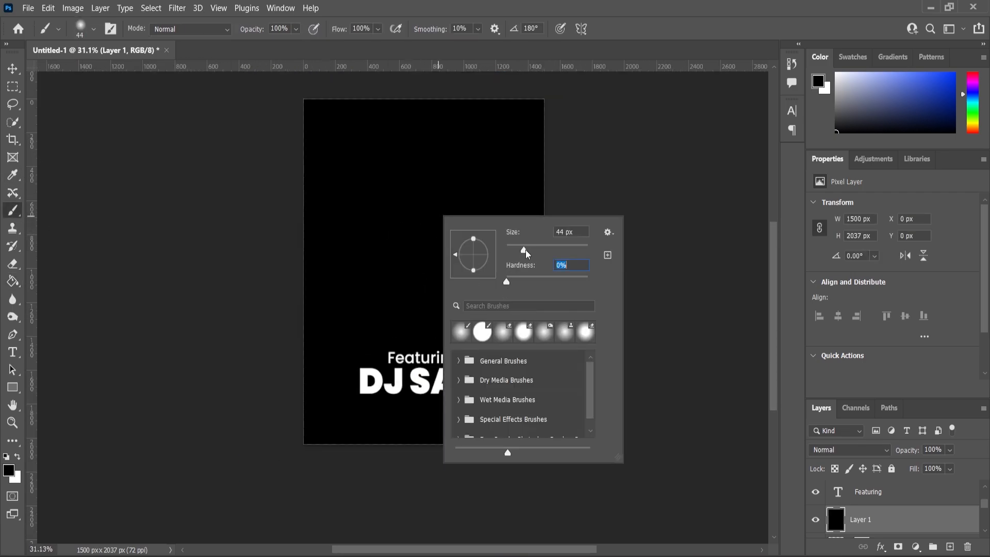
pyautogui.click(18, 209)
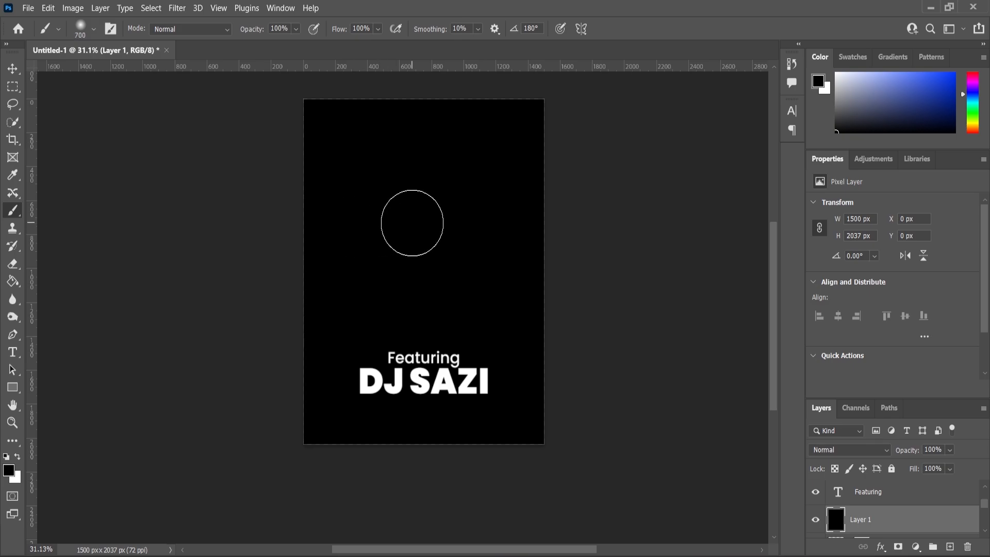
pyautogui.press(']')
pyautogui.press(']')
pyautogui.press(']')
pyautogui.press(']')
pyautogui.press(']')
pyautogui.press(']')
pyautogui.press(']')
pyautogui.press(']')
pyautogui.press(']')
pyautogui.press(']')
pyautogui.press(']')
pyautogui.press(']')
pyautogui.press(']')
pyautogui.press(']')
pyautogui.press(']')
pyautogui.press(']')
pyautogui.press(']')
pyautogui.press(']')
pyautogui.press(']')
pyautogui.press(']')
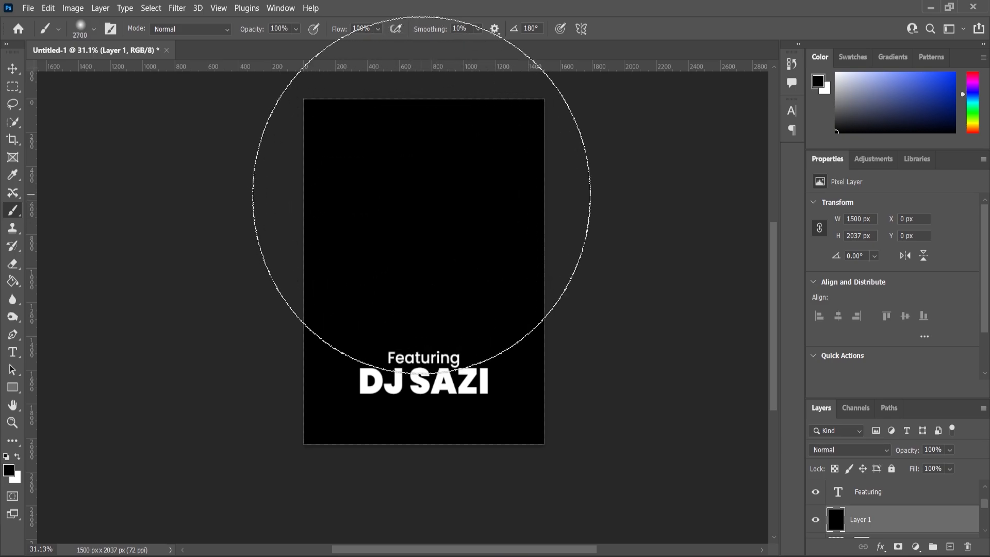
# Erase the middle of the black layer over the woman with soft eraser dabs of 2100 px and 2700 px, leaving a dark vignette
pyautogui.click(13, 264)
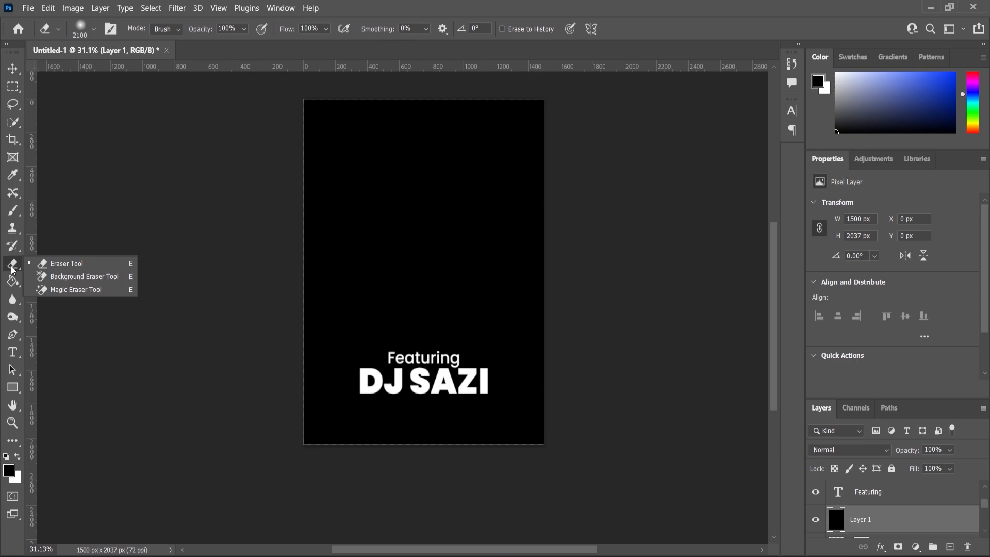
pyautogui.click(417, 194)
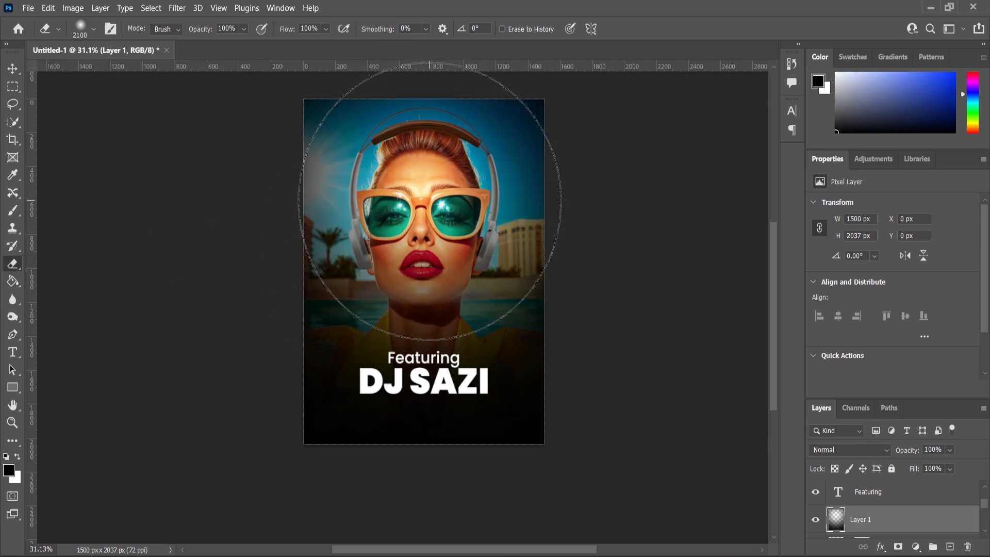
pyautogui.press(']')
pyautogui.press(']')
pyautogui.press(']')
pyautogui.press(']')
pyautogui.press(']')
pyautogui.press(']')
pyautogui.click(427, 220)
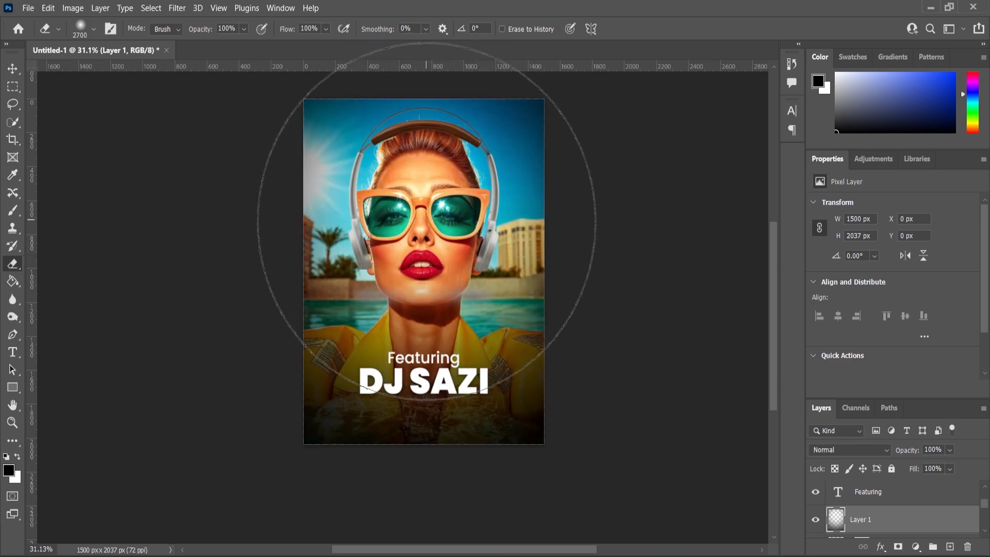
# Lighten the vignette over the woman and background with a 1700 px soft eraser, keeping the bottom dark, and check the layer's effect
pyautogui.press('[')
pyautogui.press('[')
pyautogui.press('[')
pyautogui.press('[')
pyautogui.press('[')
pyautogui.press('[')
pyautogui.press('[')
pyautogui.press('[')
pyautogui.press('[')
pyautogui.press('[')
pyautogui.click(426, 297)
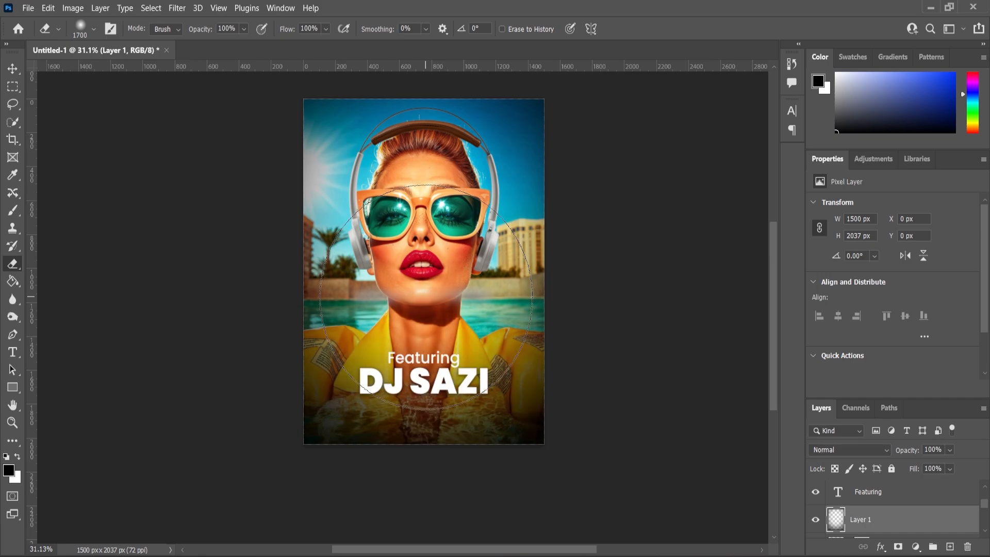
pyautogui.click(815, 520)
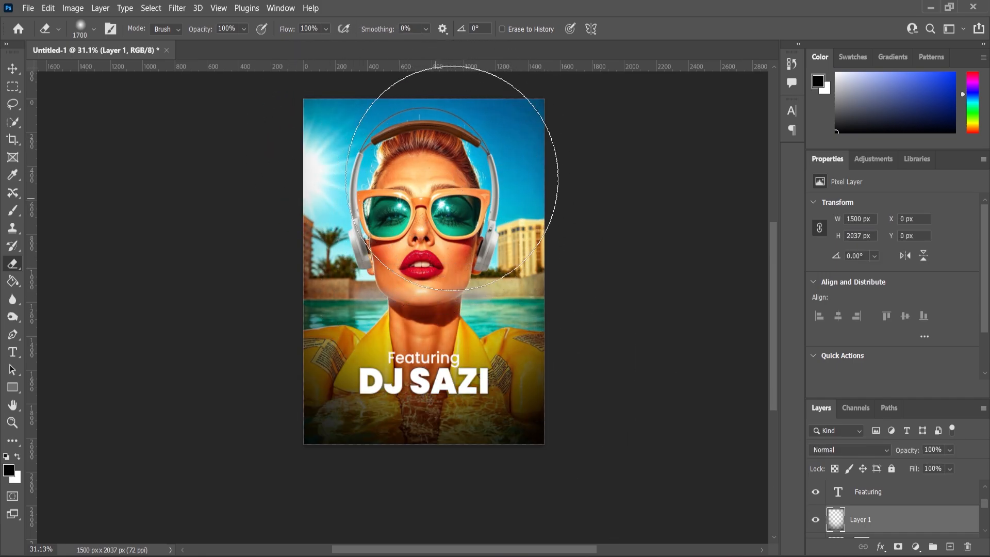
# Draw a wide, thin rectangle about 1164 × 82 px just below the "DJ SAZI" text
pyautogui.click(10, 390)
pyautogui.scroll(6, 428, 399)
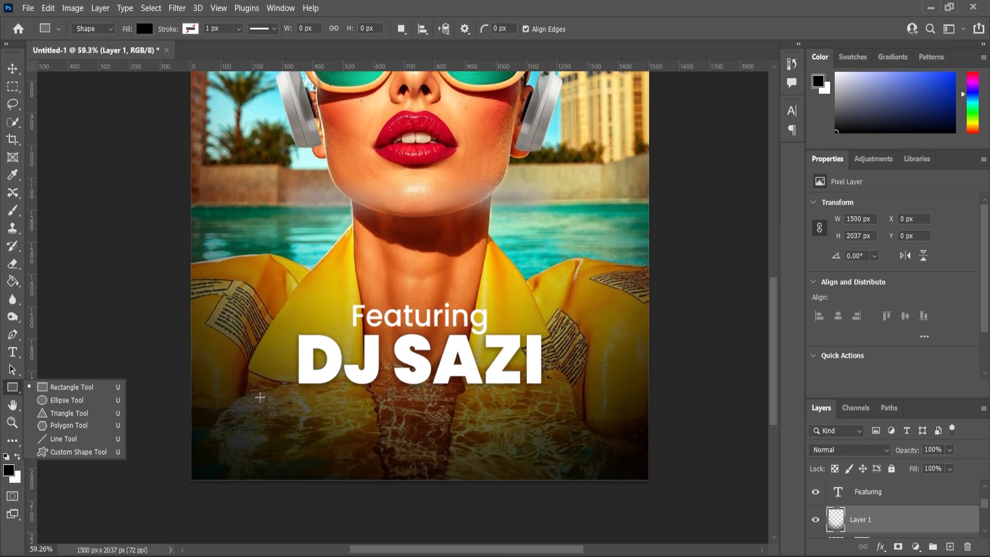
pyautogui.moveTo(233, 392); pyautogui.dragTo(589, 416)
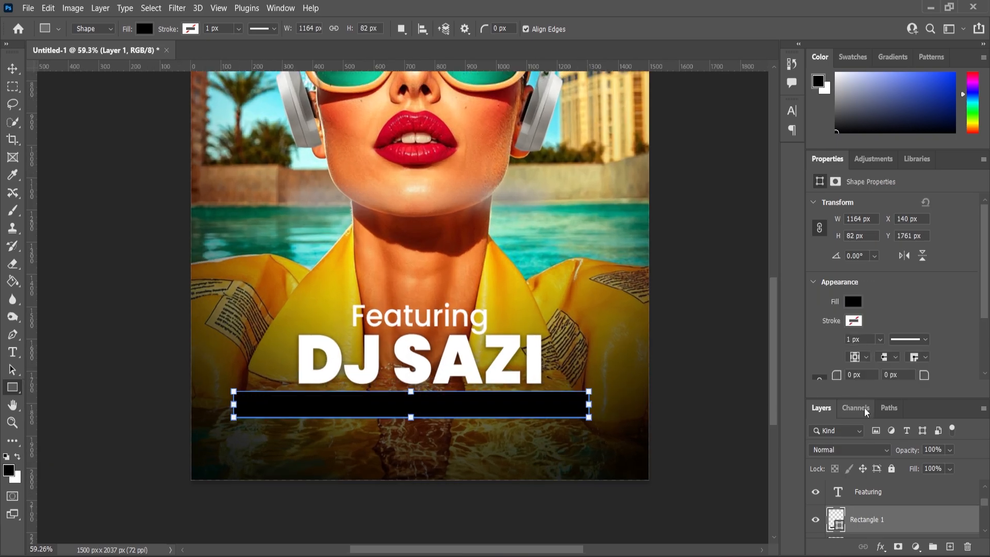
# Give the rectangle a white 4 px stroke and remove its fill
pyautogui.scroll(-1, 858, 305)
pyautogui.click(854, 299)
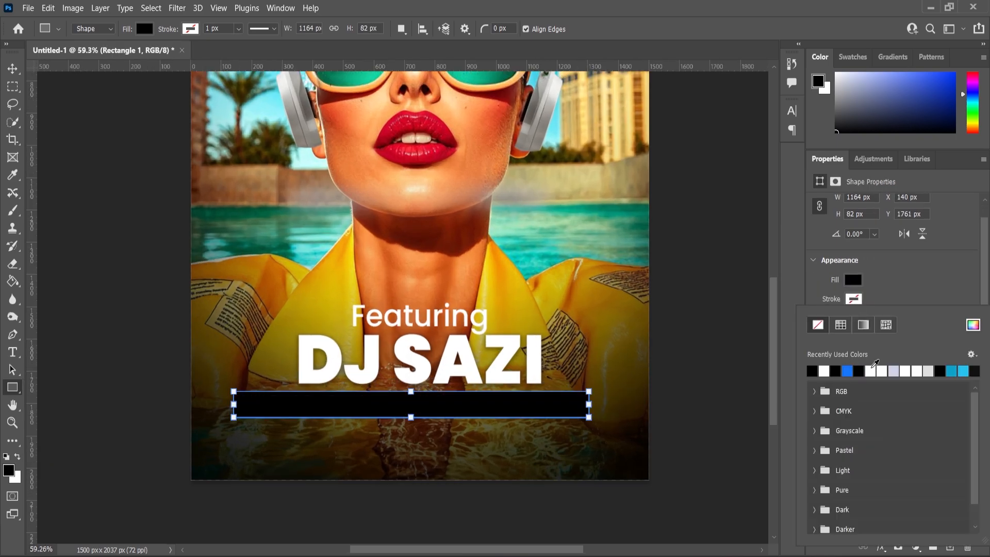
pyautogui.click(871, 368)
pyautogui.click(904, 269)
pyautogui.click(855, 281)
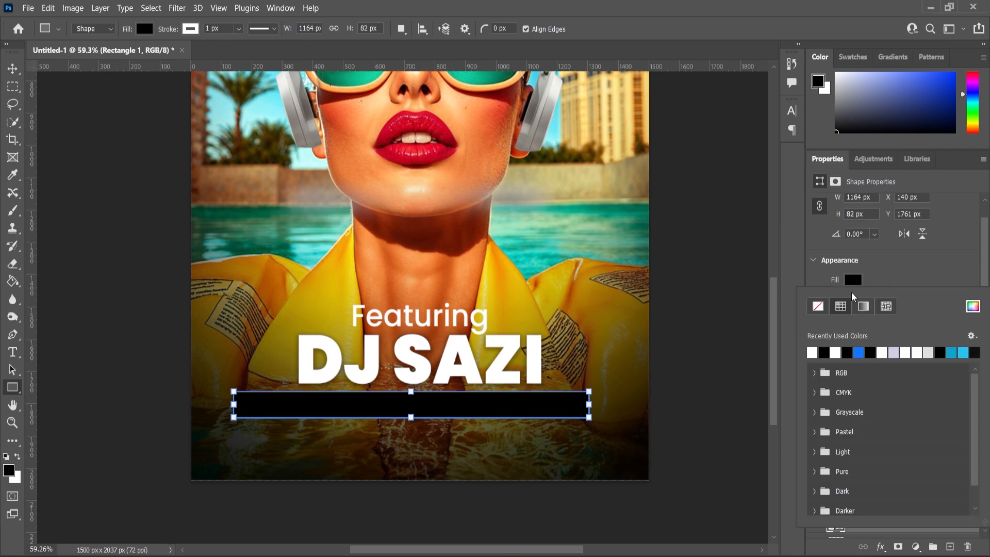
pyautogui.click(818, 306)
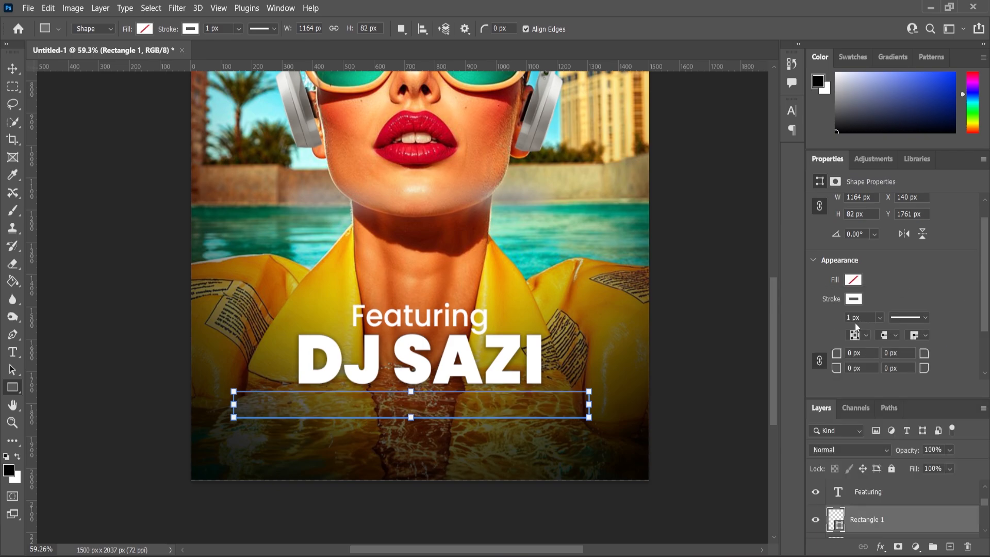
pyautogui.write('4')
pyautogui.press('Return')
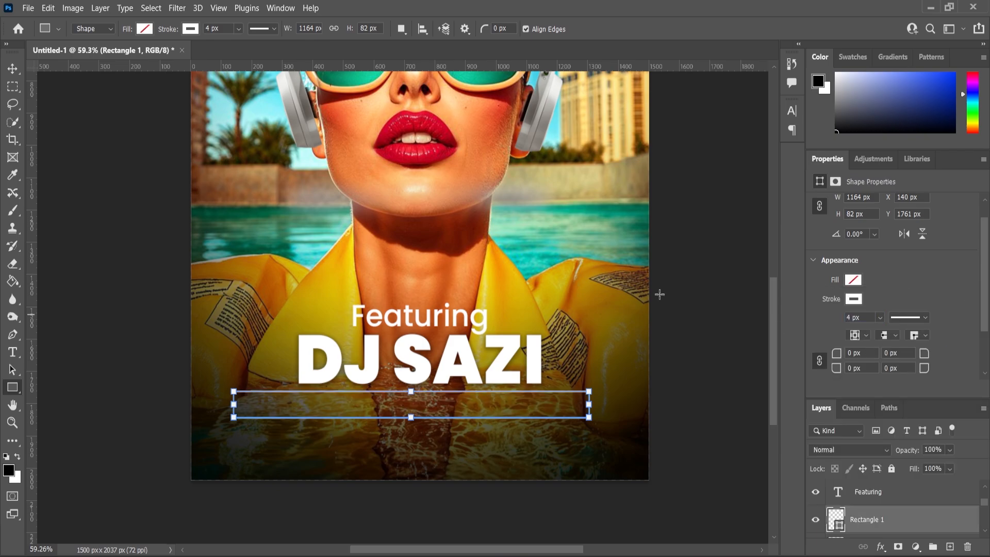
# Centre the outlined rectangle horizontally on the canvas beneath the "DJ SAZI" text
pyautogui.click(12, 69)
pyautogui.moveTo(128, 258); pyautogui.dragTo(137, 258)
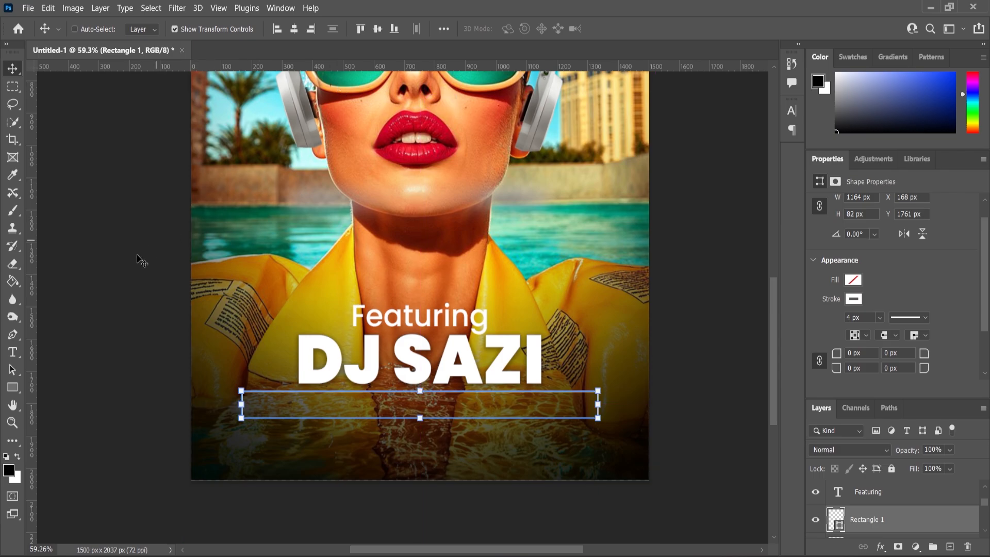
# Place the "Spash" water splash image from the project folder directly above the headphones layer
pyautogui.click(137, 258)
pyautogui.scroll(-2, 300, 304)
pyautogui.scroll(-5, 860, 519)
pyautogui.scroll(2, 871, 516)
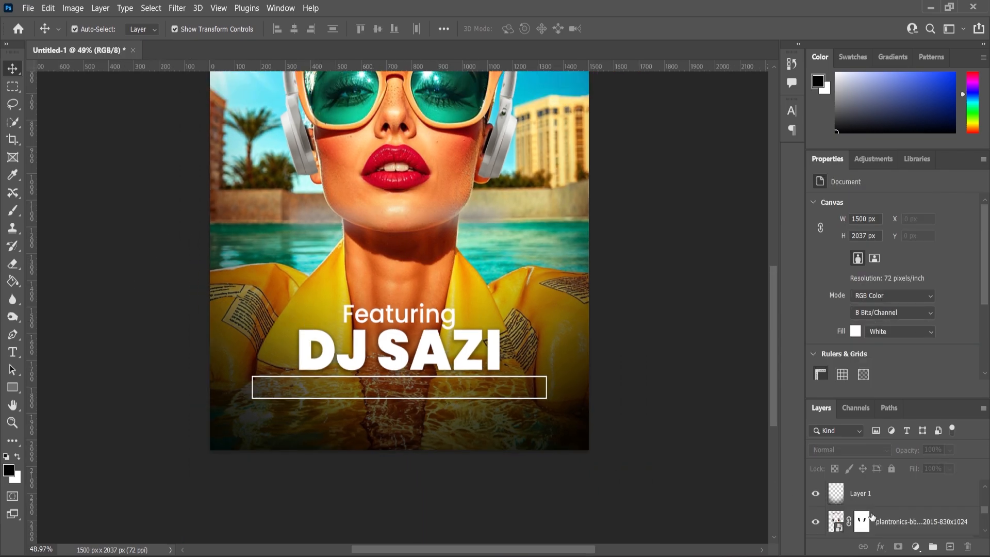
pyautogui.click(889, 522)
pyautogui.click(537, 555)
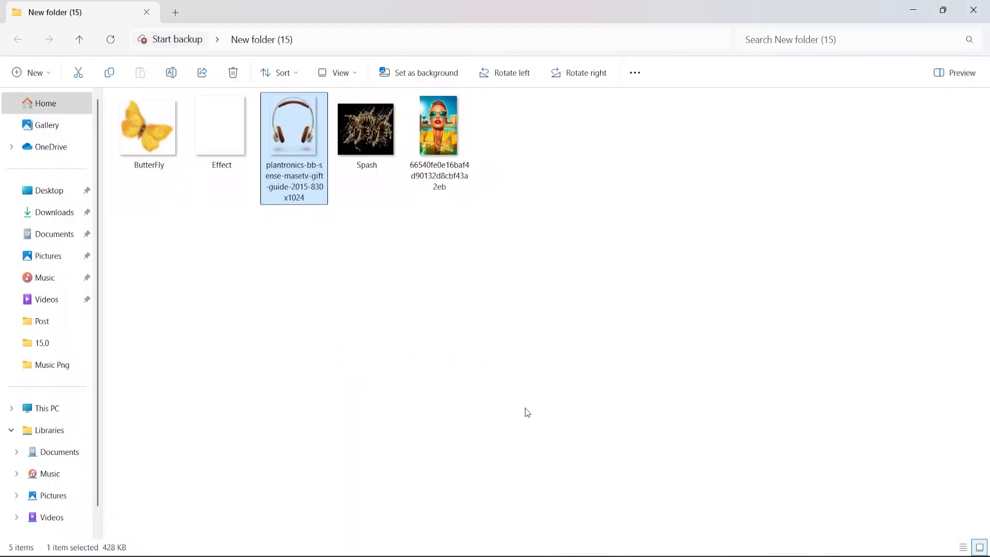
pyautogui.click(330, 242)
pyautogui.click(231, 144)
pyautogui.moveTo(369, 136); pyautogui.dragTo(427, 425)
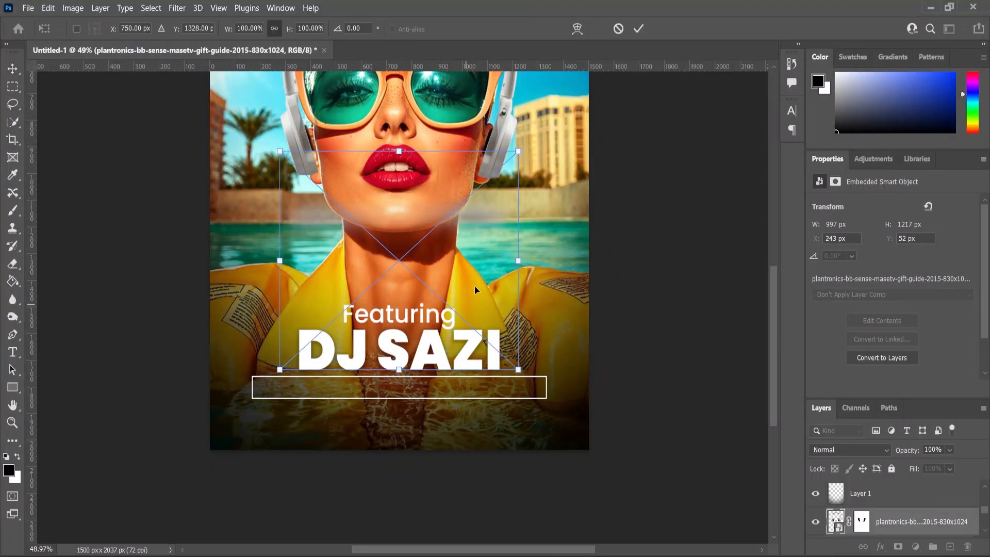
# Scale the splash to about 159%, set its blend mode to Lighten and position it across the woman's neck and jacket
pyautogui.moveTo(518, 261); pyautogui.dragTo(574, 240)
pyautogui.moveTo(470, 255); pyautogui.dragTo(470, 325)
pyautogui.click(881, 452)
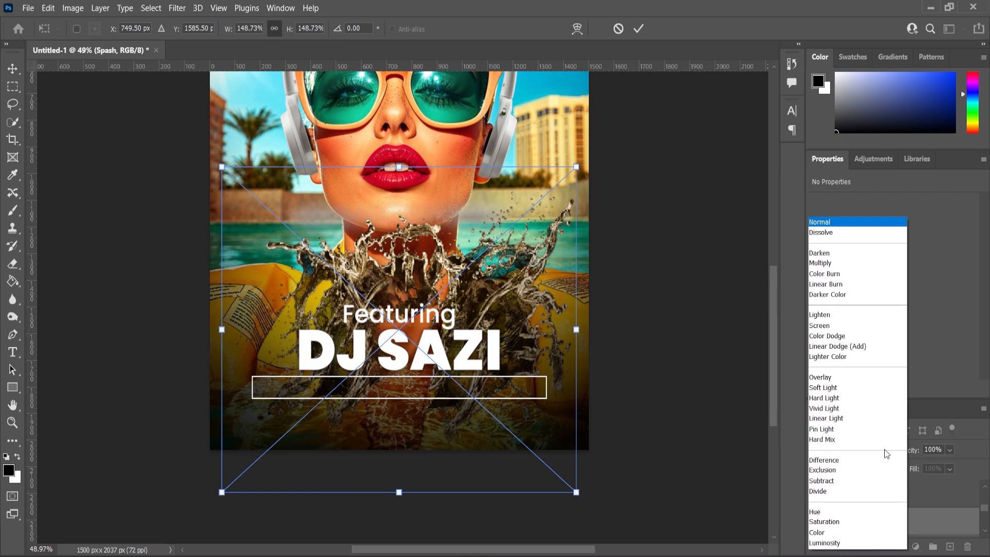
pyautogui.click(851, 317)
pyautogui.moveTo(574, 329); pyautogui.dragTo(586, 329)
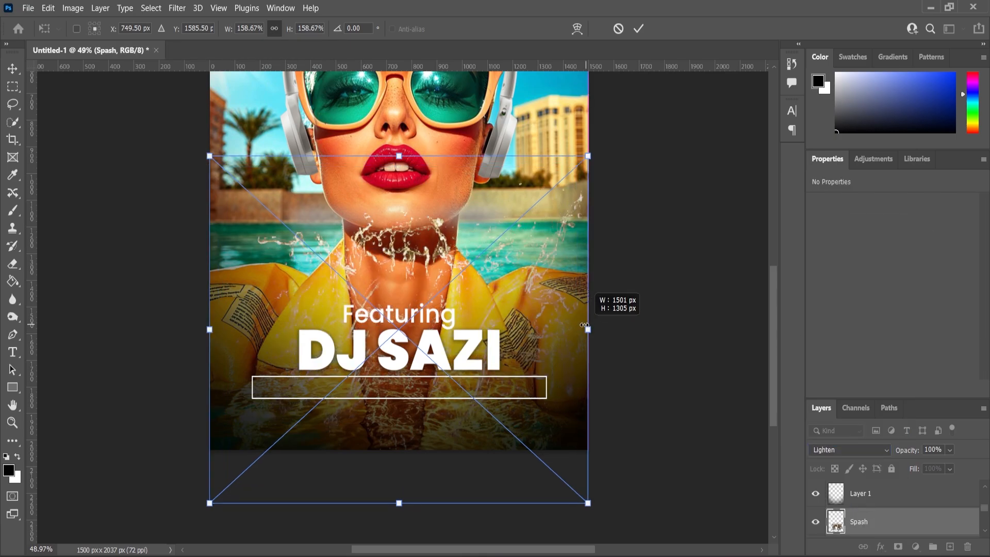
pyautogui.moveTo(490, 307); pyautogui.dragTo(484, 298)
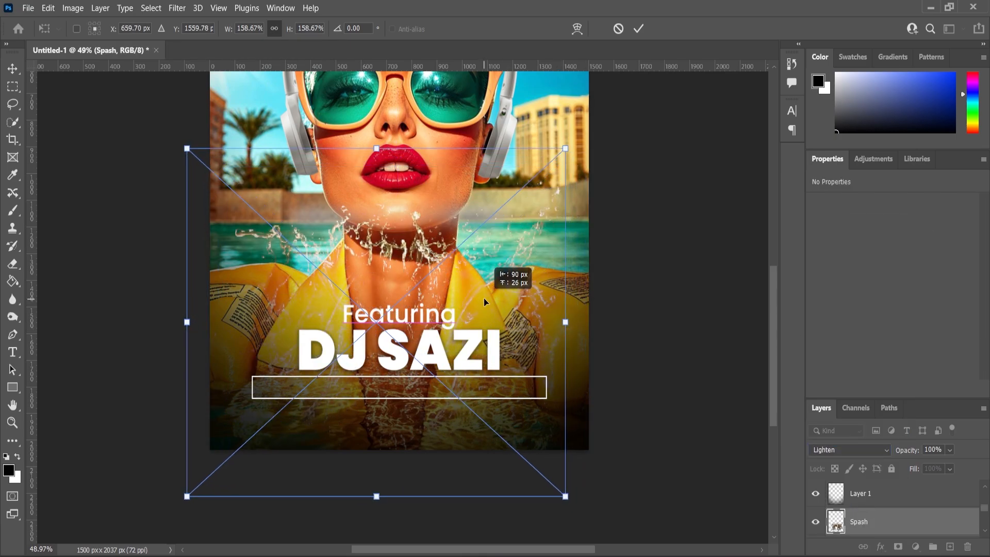
pyautogui.click(13, 423)
# Move the outlined rectangle down about 14 px to widen the gap below "DJ SAZI"
pyautogui.moveTo(488, 335); pyautogui.dragTo(461, 360)
pyautogui.scroll(5, 460, 362)
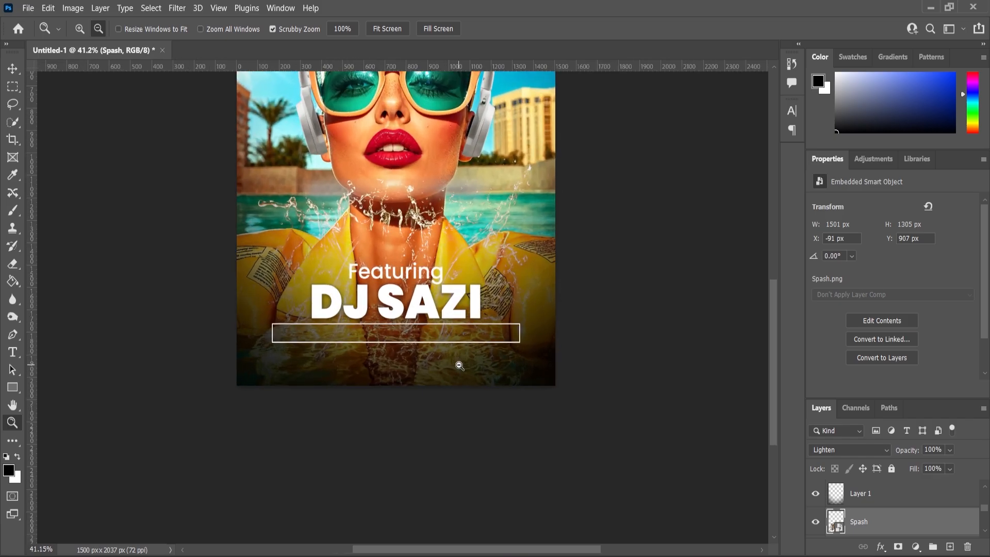
pyautogui.press('v')
pyautogui.scroll(4, 338, 360)
pyautogui.click(90, 358)
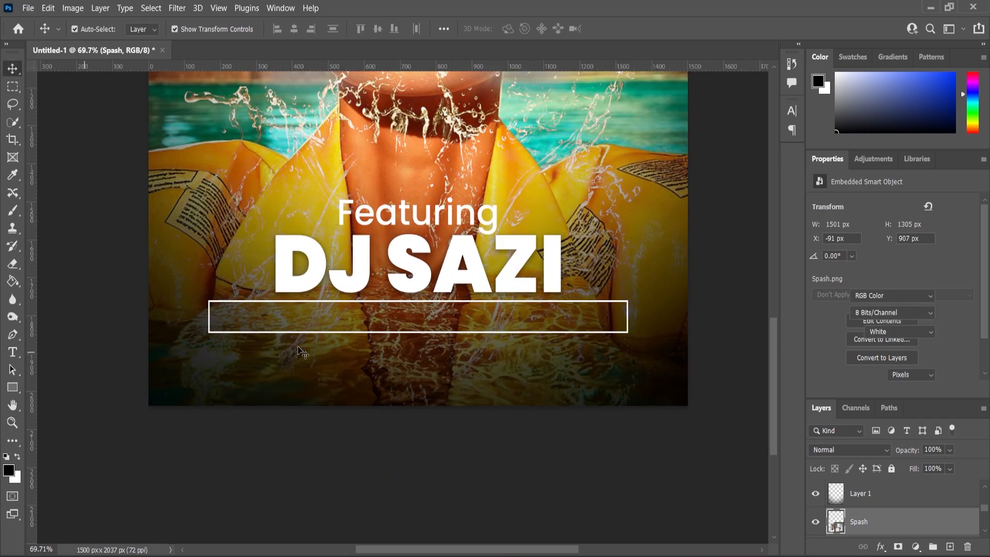
pyautogui.scroll(4, 297, 336)
pyautogui.click(298, 330)
pyautogui.moveTo(297, 332); pyautogui.dragTo(297, 340)
pyautogui.scroll(-4, 279, 336)
pyautogui.click(98, 351)
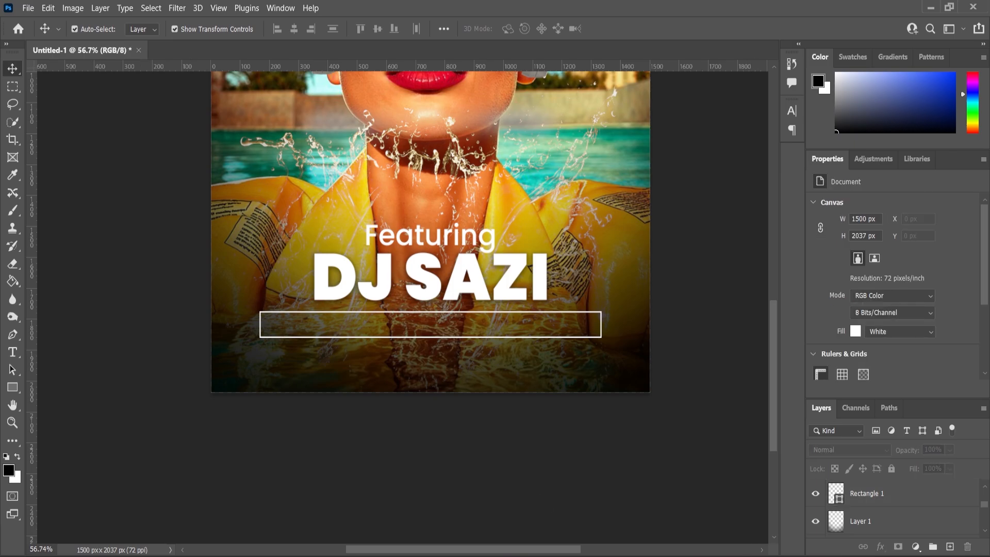
# Copy the event date line from Notepad and add it as text reading "SATURDAY. 4TH MAY-7PM ONWARDS" below the outlined rectangle
pyautogui.hotkey('alt', 'Tab')
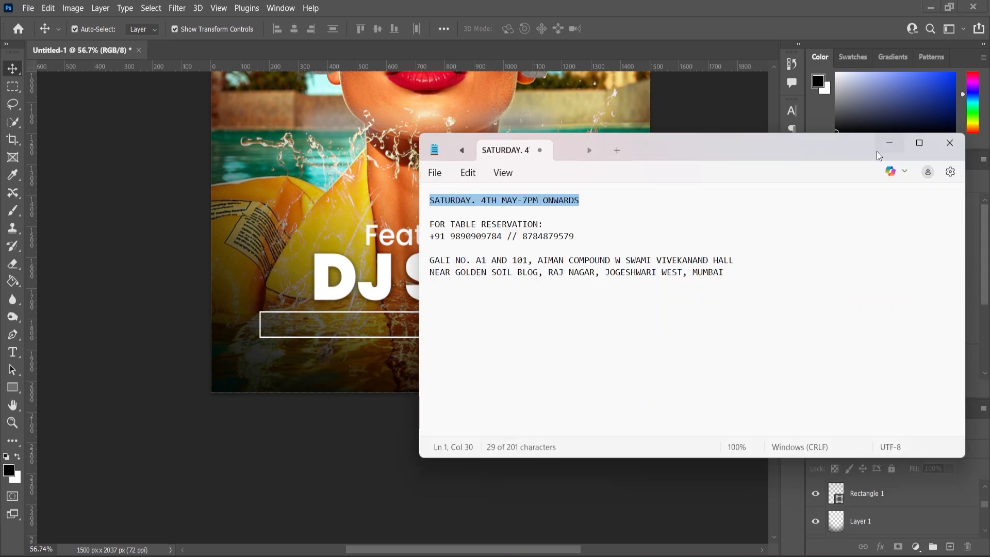
pyautogui.click(896, 147)
pyautogui.click(13, 352)
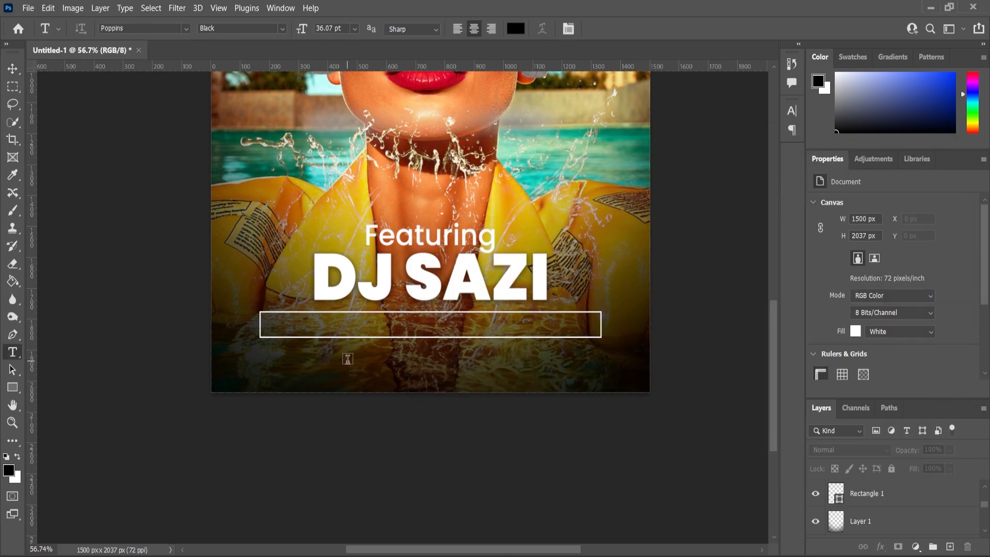
pyautogui.click(453, 372)
pyautogui.write('SATURDAY. 4TH MAY-7PM ONWARDS')
# Format the whole date text in white Poppins SemiBold
pyautogui.hotkey('ctrl', 'a')
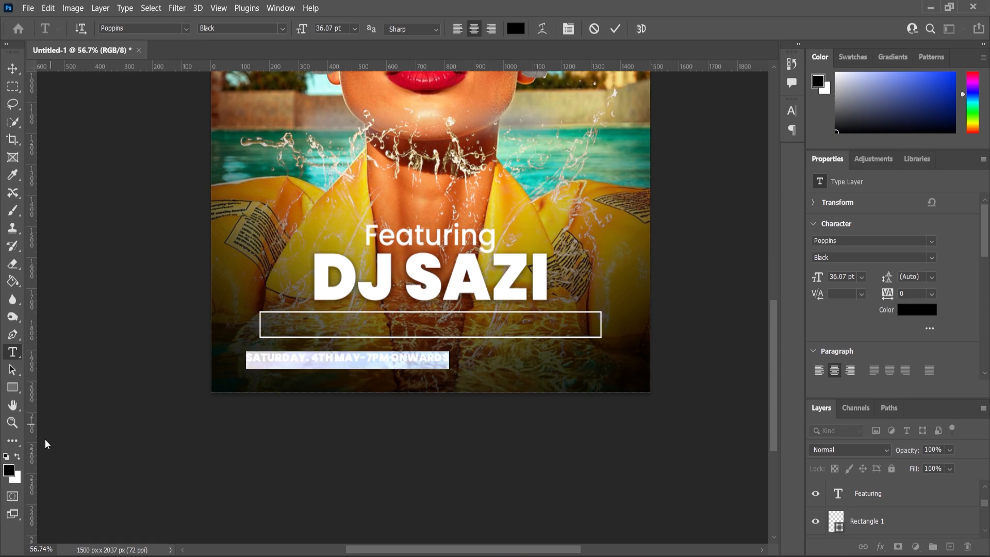
pyautogui.click(240, 28)
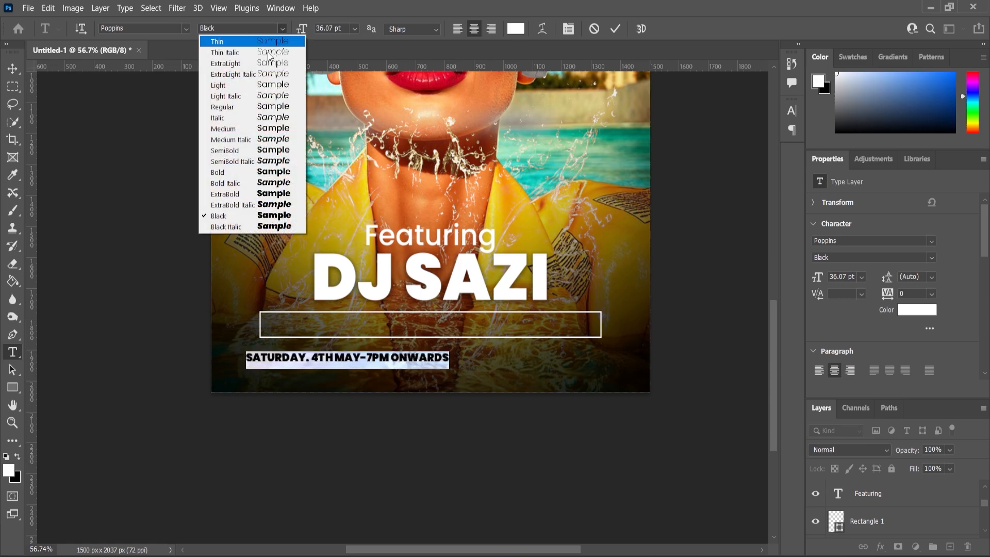
pyautogui.click(221, 150)
pyautogui.click(374, 328)
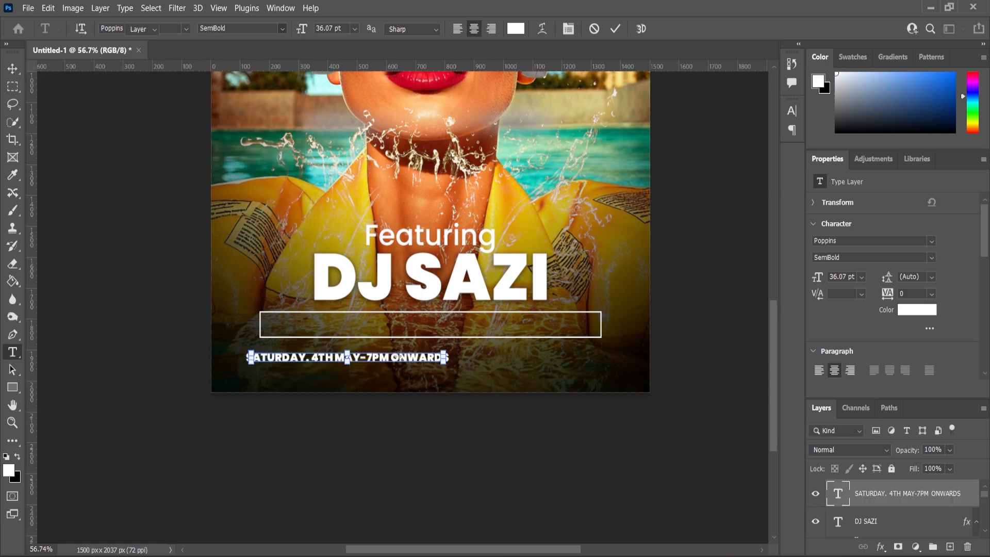
# Move the date text into the outlined rectangle and enlarge it to about 51 pt
pyautogui.press('v')
pyautogui.moveTo(400, 361); pyautogui.dragTo(629, 294)
pyautogui.scroll(3, 496, 336)
pyautogui.hotkey('ctrl', 't')
pyautogui.click(13, 72)
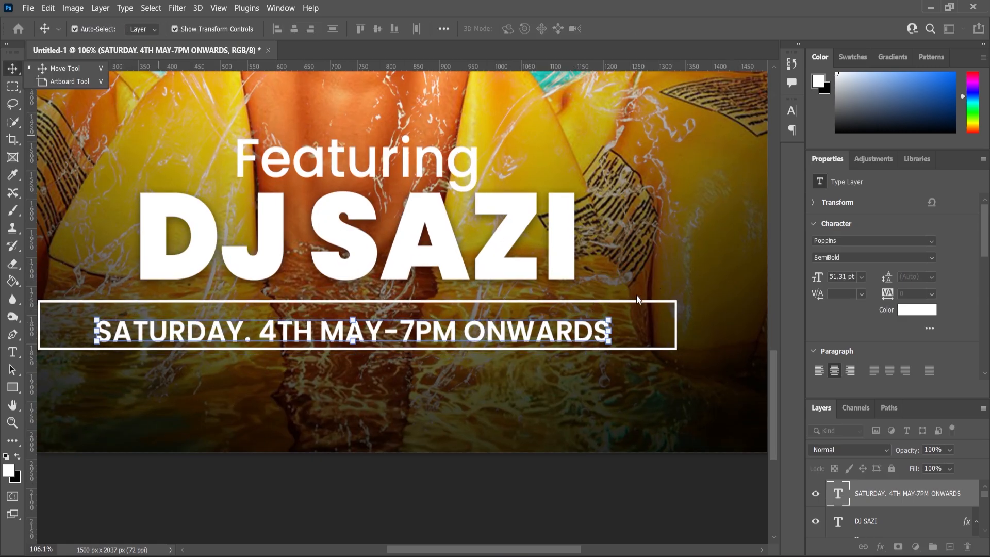
# Align the date text and the outlined rectangle on their horizontal and vertical centres
pyautogui.keyDown('shift'); pyautogui.click(639, 301); pyautogui.keyUp('shift')
pyautogui.click(294, 28)
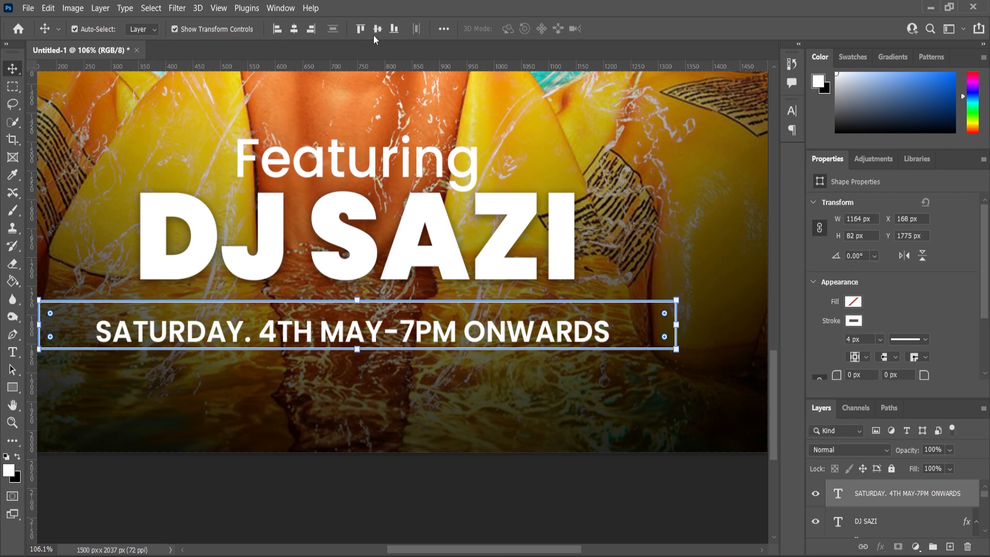
pyautogui.click(377, 28)
pyautogui.scroll(-3, 465, 219)
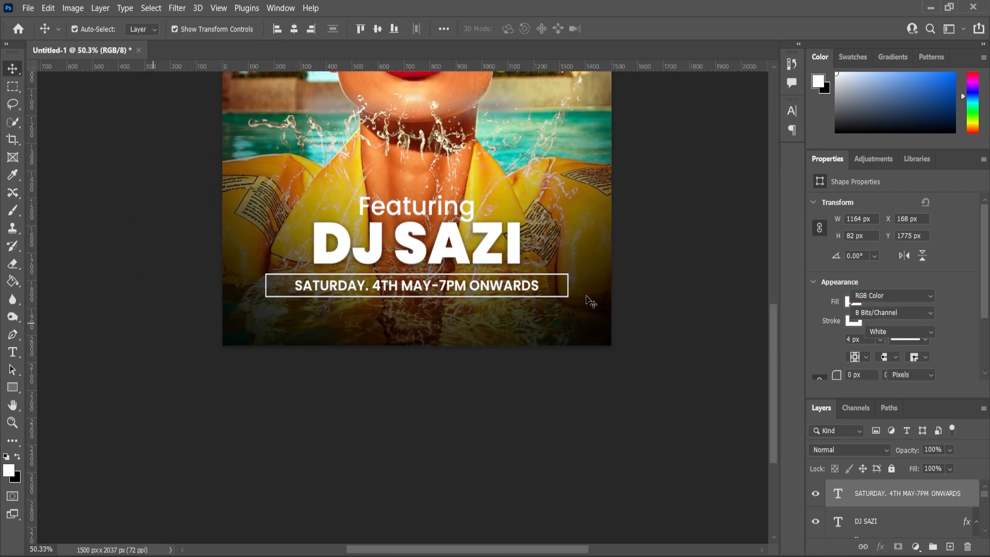
# Narrow the outlined rectangle from both sides to about 1070 px wide and centre it horizontally on the canvas
pyautogui.scroll(4, 564, 284)
pyautogui.click(557, 281)
pyautogui.moveTo(559, 279); pyautogui.dragTo(529, 279)
pyautogui.scroll(-3, 622, 305)
pyautogui.scroll(2, 236, 292)
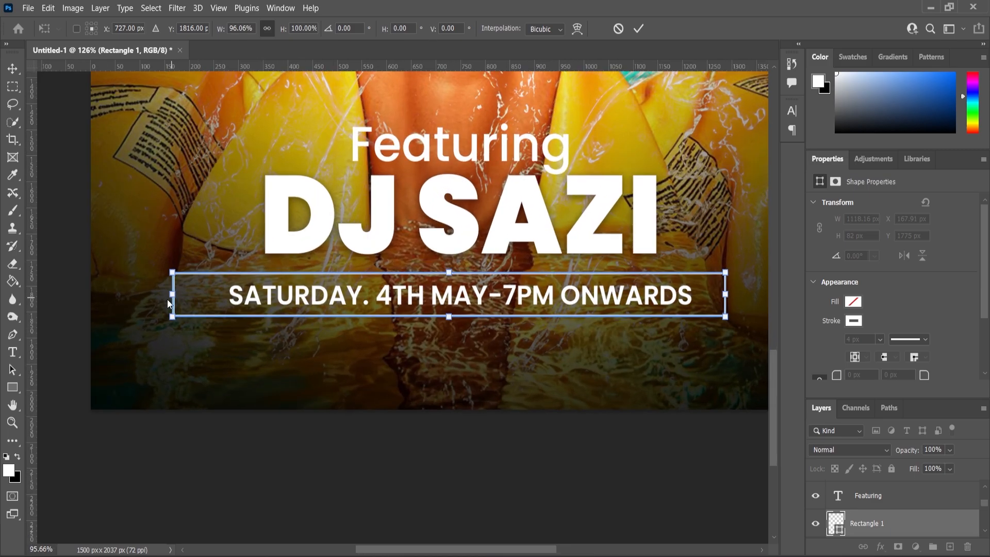
pyautogui.moveTo(172, 294); pyautogui.dragTo(188, 294)
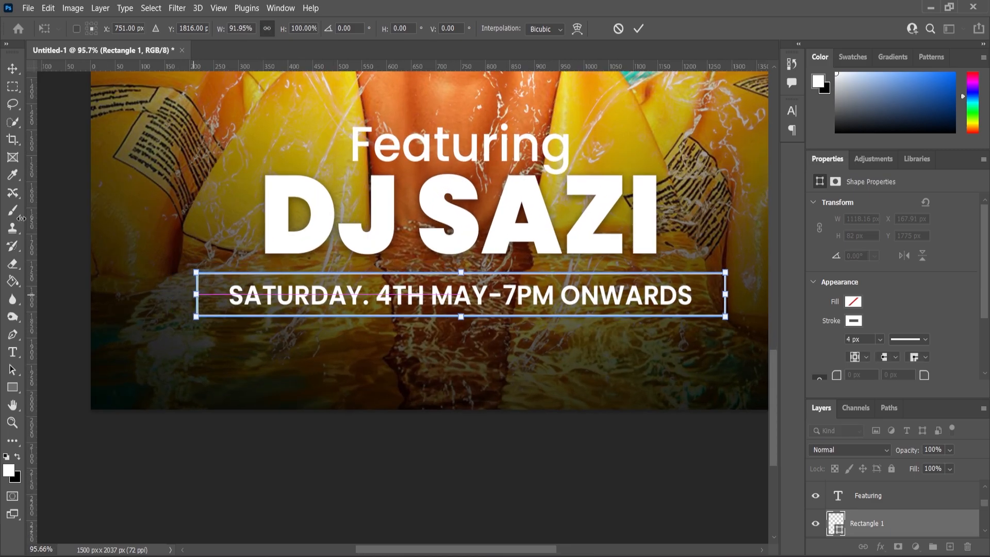
pyautogui.click(13, 69)
pyautogui.hotkey('ctrl', 'a')
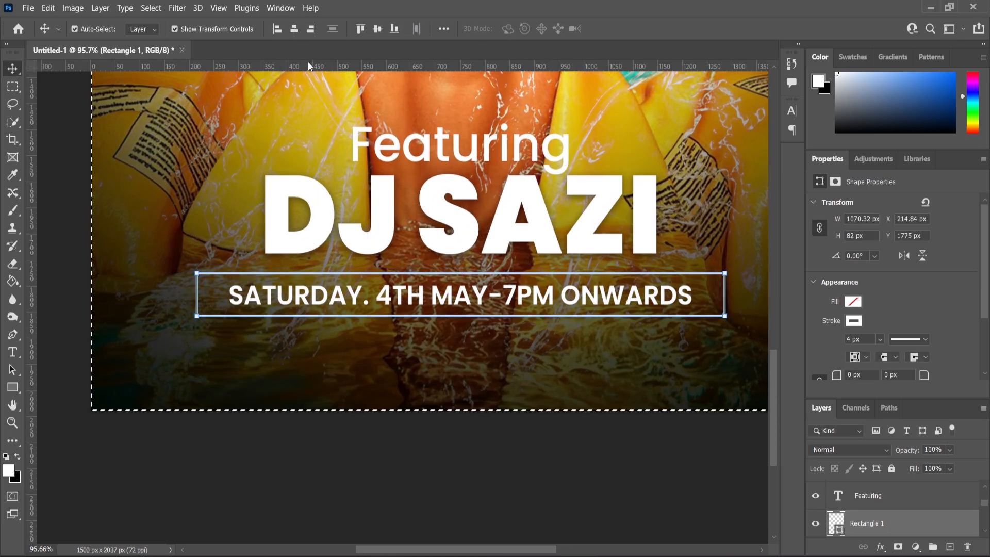
pyautogui.hotkey('ctrl', 'd')
pyautogui.scroll(-3, 484, 341)
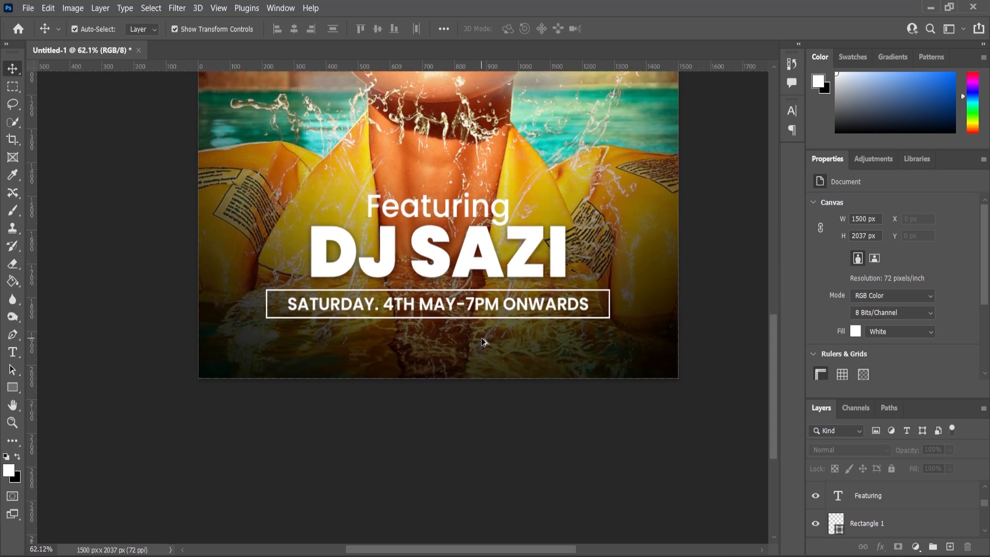
# Switch to Notepad and copy the "FOR TABLE RESERVATION:" heading with its phone number line
pyautogui.hotkey('alt', 'Tab')
pyautogui.moveTo(574, 236); pyautogui.dragTo(423, 227)
pyautogui.hotkey('ctrl', 'c')
pyautogui.click(890, 142)
# Duplicate the date text, move the copy below the rectangle and replace its wording with the copied reservation lines
pyautogui.scroll(3, 423, 347)
pyautogui.click(384, 291)
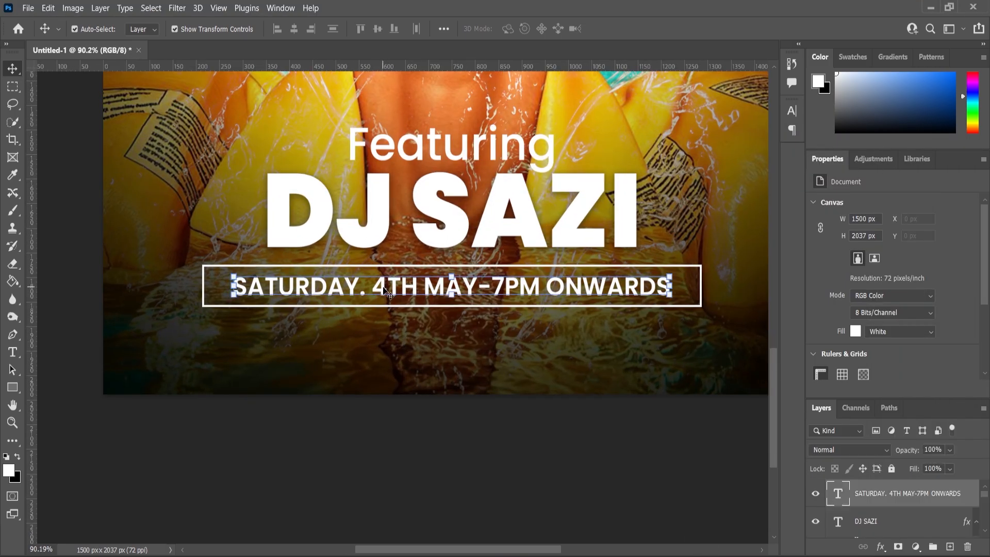
pyautogui.click(870, 494)
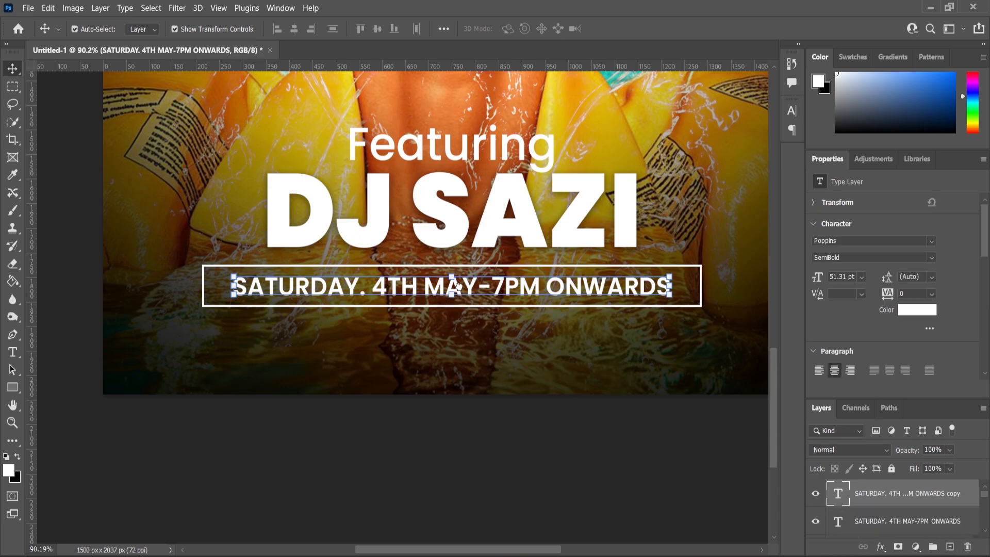
pyautogui.moveTo(459, 295); pyautogui.dragTo(458, 345)
pyautogui.doubleClick(457, 345)
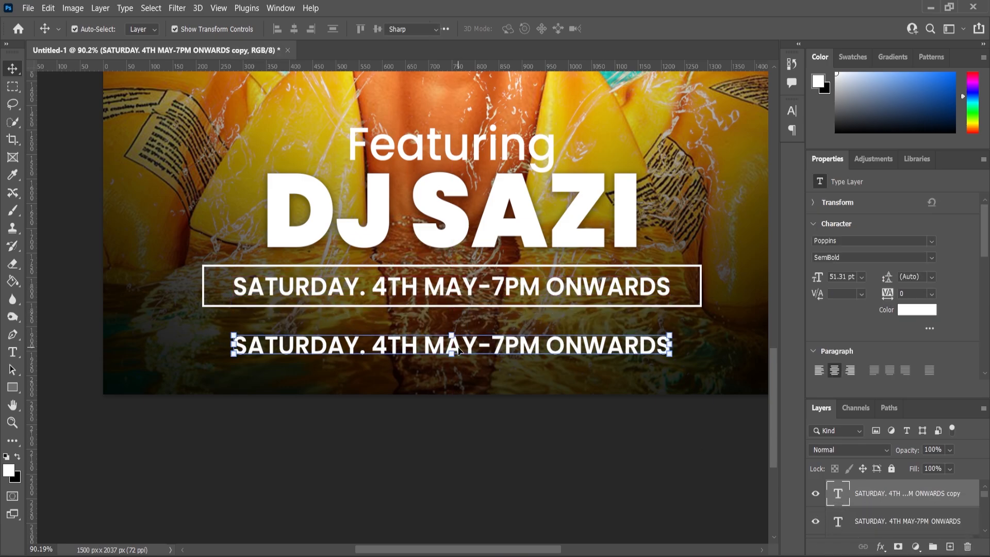
pyautogui.hotkey('ctrl', 'v')
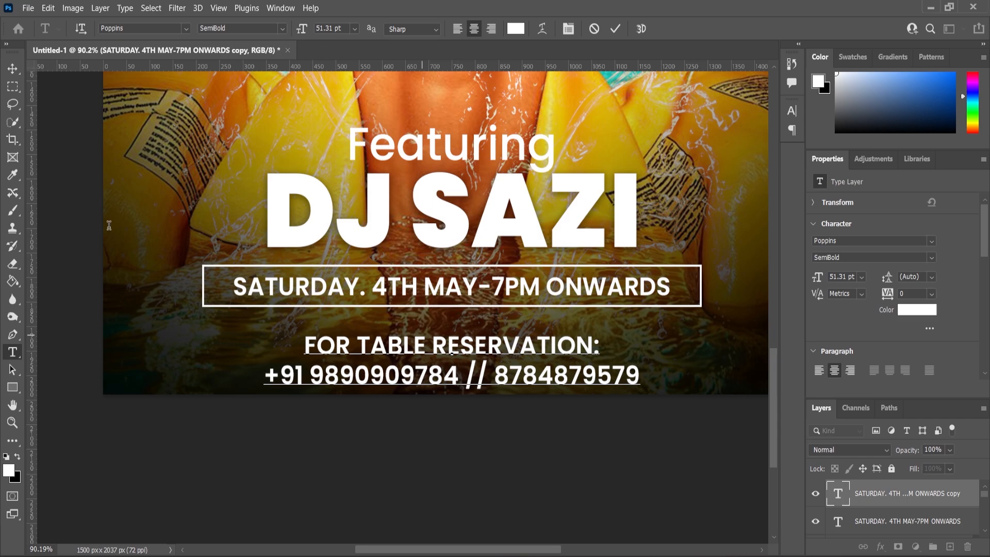
pyautogui.click(13, 72)
# Scale the reservation text down to about 42 pt and move it up close beneath the outlined rectangle
pyautogui.moveTo(641, 330); pyautogui.dragTo(609, 364)
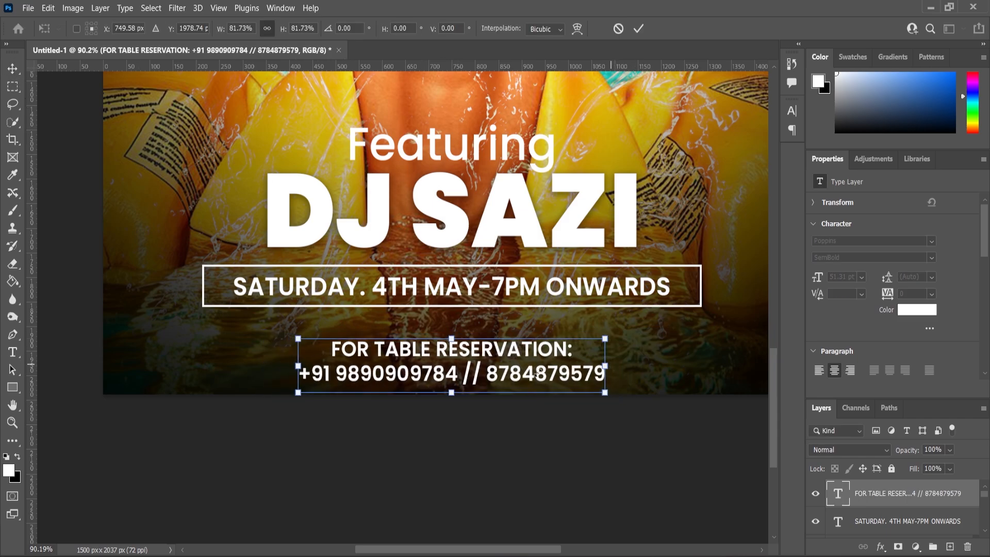
pyautogui.moveTo(530, 377); pyautogui.dragTo(527, 359)
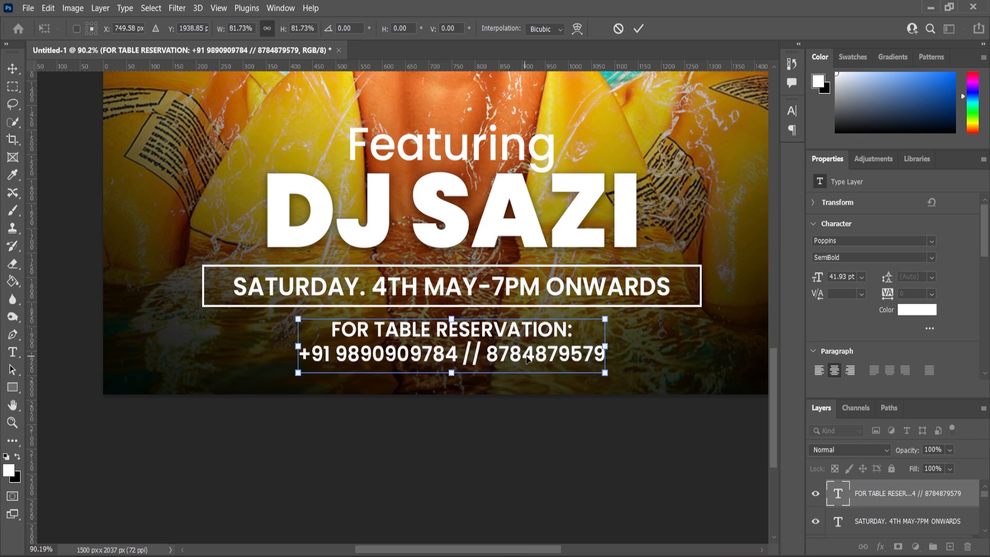
pyautogui.click(13, 70)
# Scale the title, date box and reservation text down together until the box is about 937 px wide, and shift them up
pyautogui.scroll(3, 342, 270)
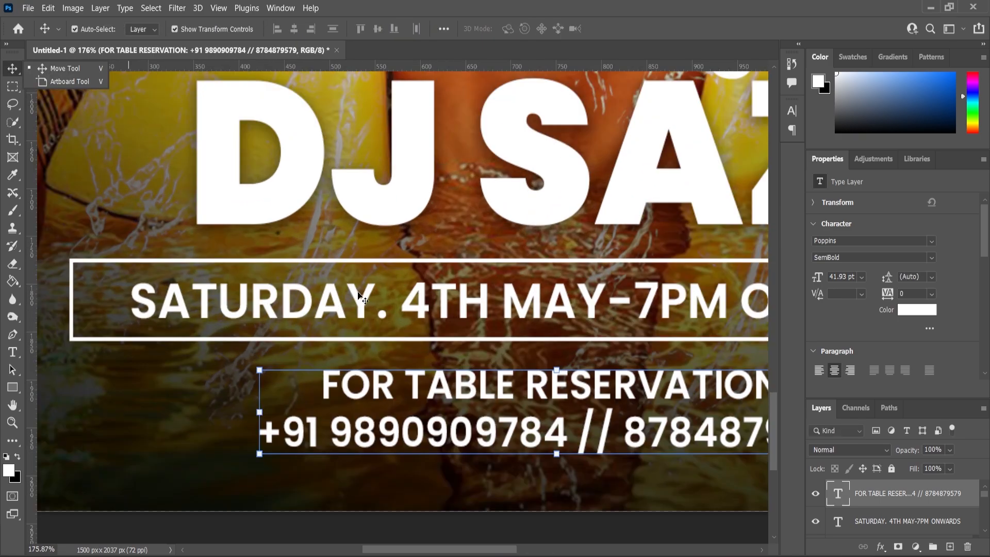
pyautogui.keyDown('shift'); pyautogui.click(71, 302); pyautogui.keyUp('shift')
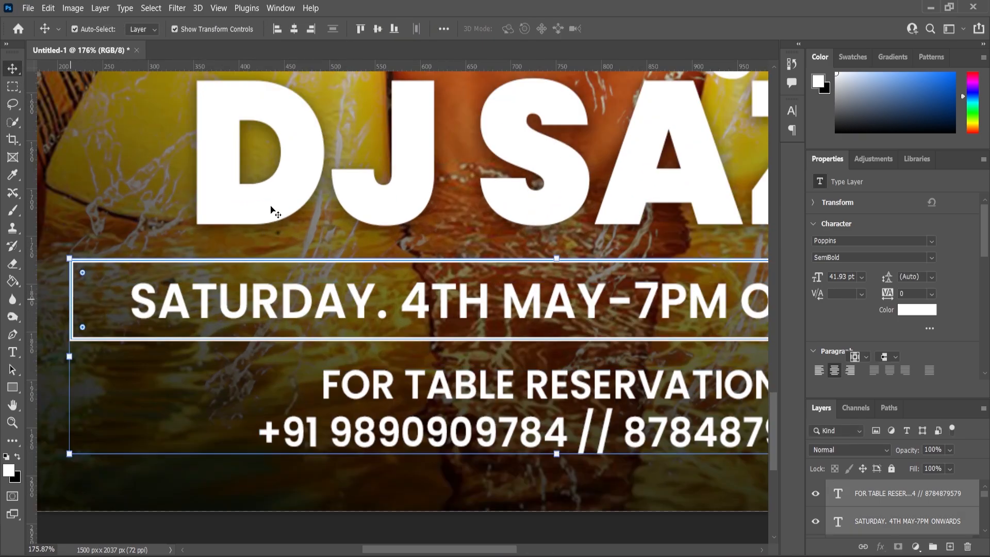
pyautogui.keyDown('shift'); pyautogui.click(291, 206); pyautogui.keyUp('shift')
pyautogui.scroll(-2, 322, 267)
pyautogui.scroll(2, 455, 150)
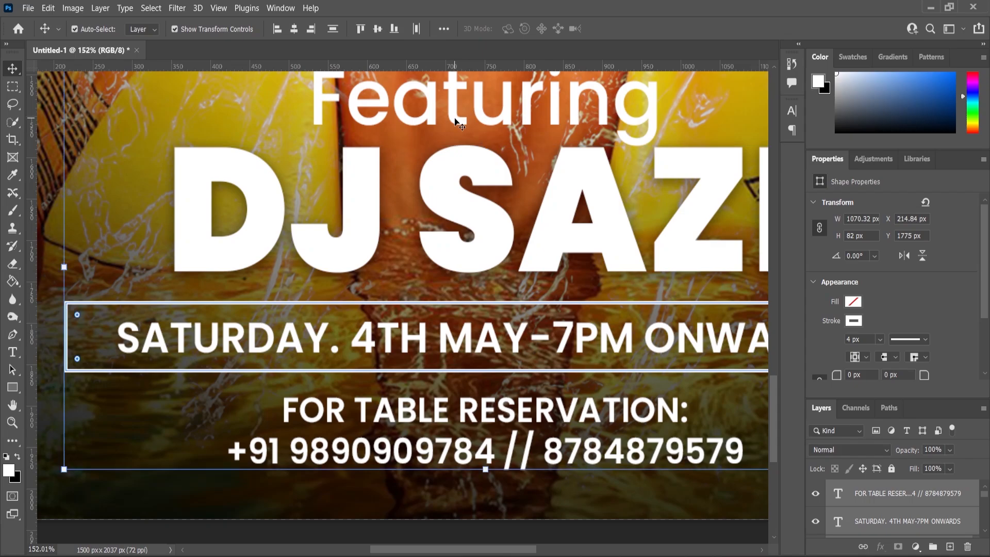
pyautogui.scroll(-4, 456, 123)
pyautogui.moveTo(614, 127); pyautogui.dragTo(594, 132)
pyautogui.moveTo(488, 205); pyautogui.dragTo(489, 192)
pyautogui.click(545, 316)
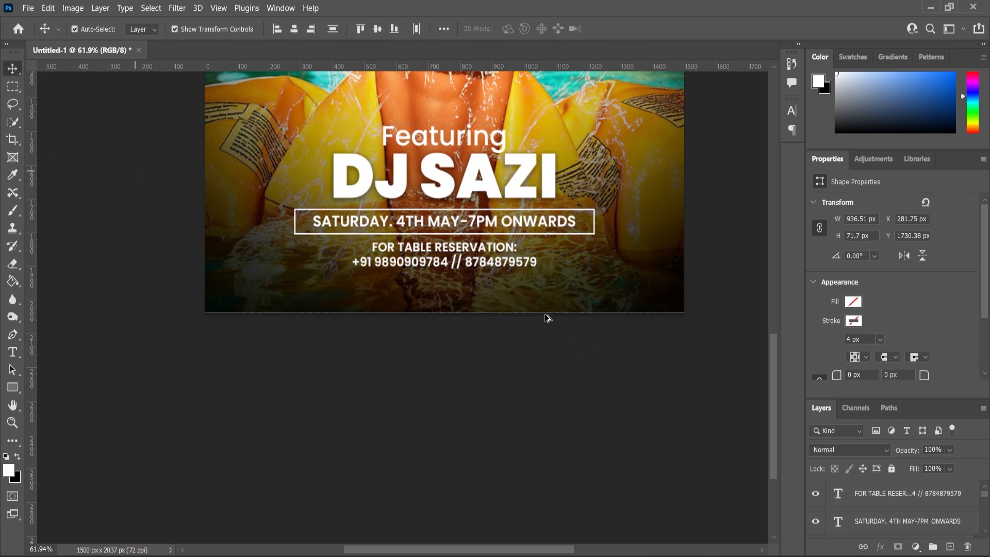
# Switch to Notepad and copy the two-line venue address
pyautogui.hotkey('alt', 'Tab')
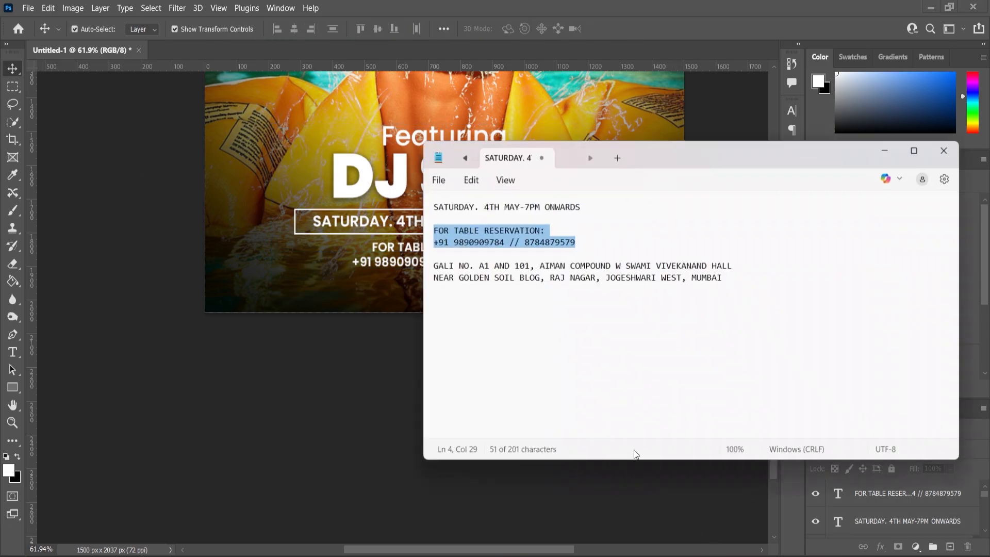
pyautogui.click(751, 274)
pyautogui.moveTo(751, 273); pyautogui.dragTo(427, 262)
pyautogui.hotkey('ctrl', 'c')
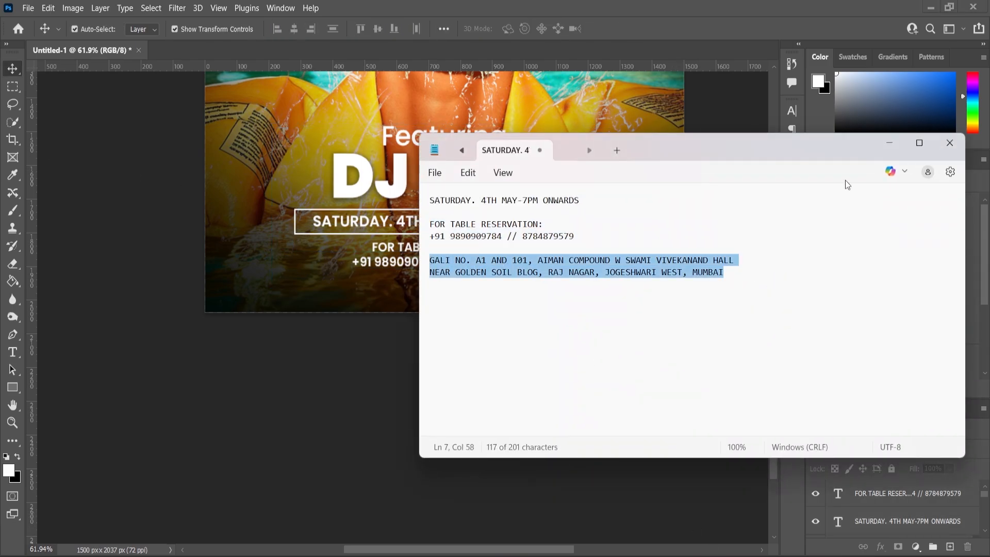
pyautogui.click(889, 143)
# Duplicate the reservation text, move the copy beneath the original and replace its wording with the copied two-line venue address
pyautogui.click(437, 269)
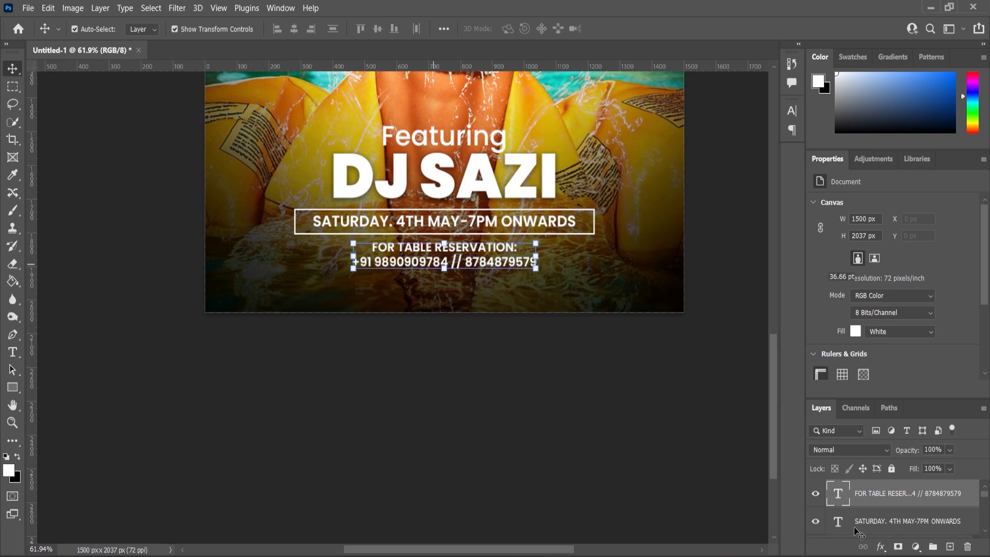
pyautogui.moveTo(870, 496); pyautogui.dragTo(950, 546)
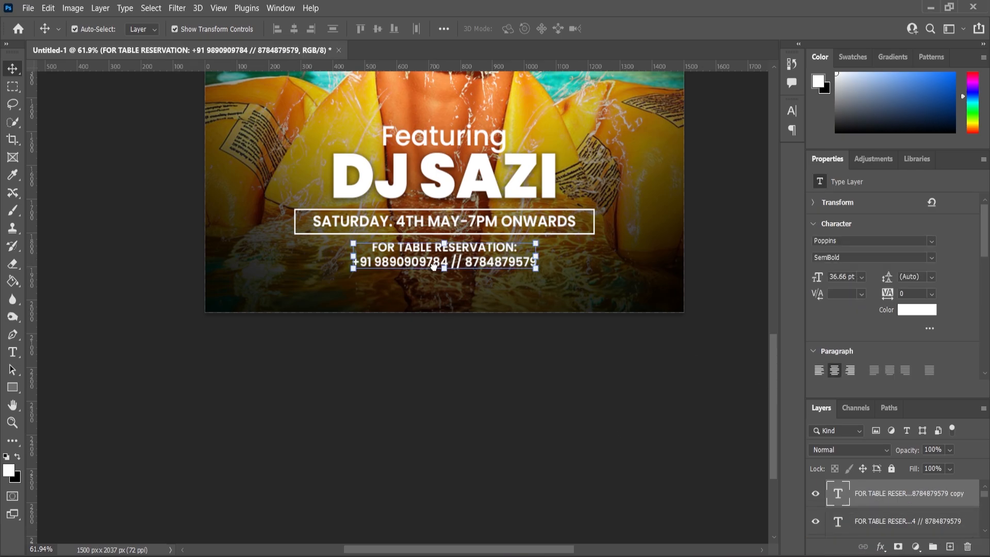
pyautogui.scroll(3, 431, 265)
pyautogui.moveTo(432, 266); pyautogui.dragTo(433, 309)
pyautogui.doubleClick(432, 306)
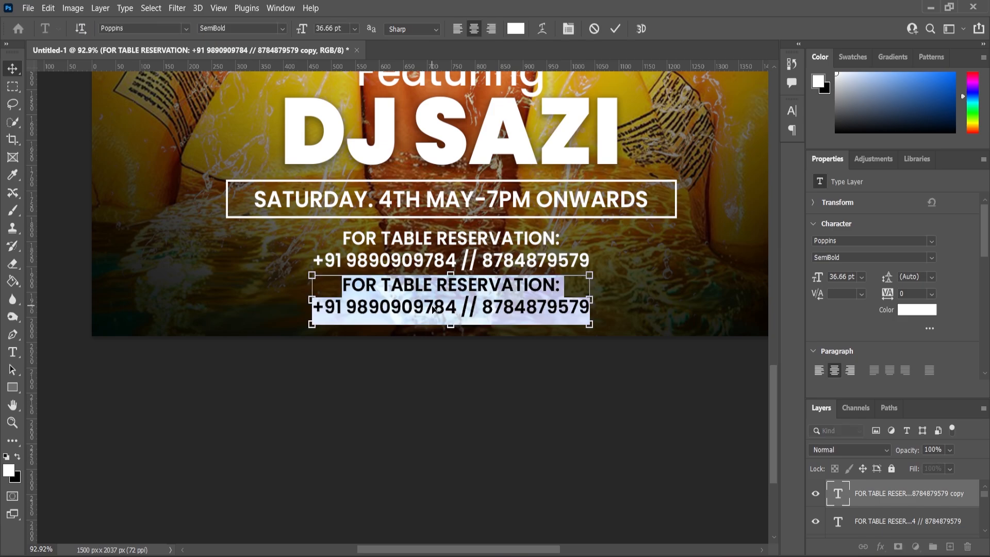
pyautogui.hotkey('ctrl', 'v')
# Set the address text to Poppins Medium at 27 pt and move it slightly down, away from the reservation lines
pyautogui.hotkey('ctrl', 'a')
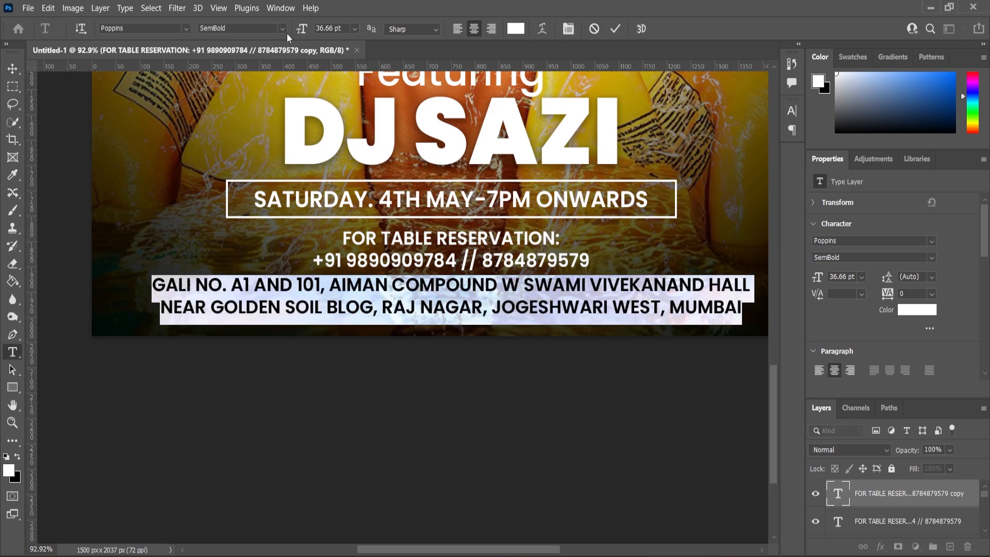
pyautogui.click(282, 29)
pyautogui.press('Escape')
pyautogui.moveTo(304, 32); pyautogui.dragTo(299, 42)
pyautogui.hotkey('ctrl', 'Return')
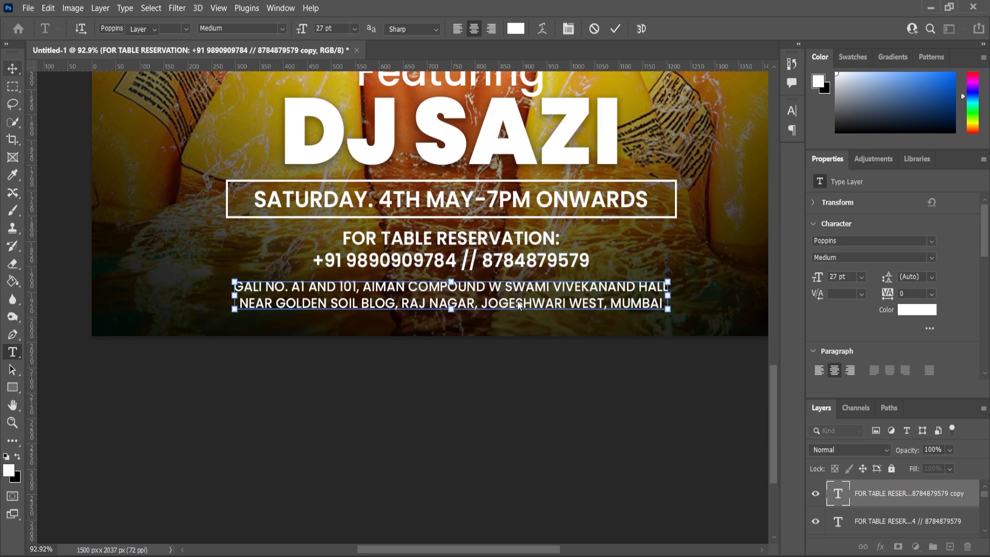
pyautogui.moveTo(519, 305); pyautogui.dragTo(520, 315)
# Change the font style of the date text "SATURDAY. 4TH MAY-7PM ONWARDS" to Bold
pyautogui.press('z')
pyautogui.moveTo(444, 366); pyautogui.dragTo(428, 335)
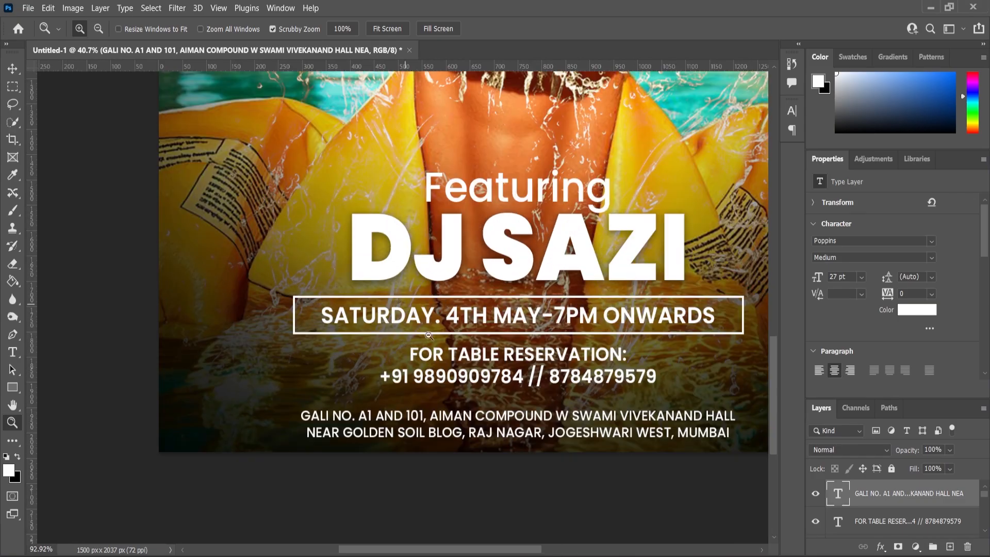
pyautogui.click(14, 69)
pyautogui.click(318, 325)
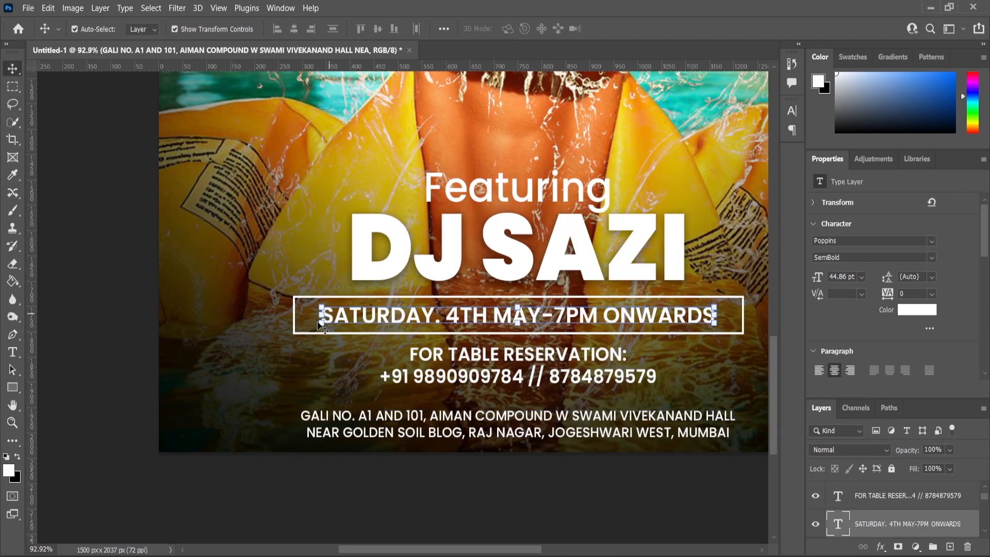
pyautogui.doubleClick(347, 316)
pyautogui.click(282, 29)
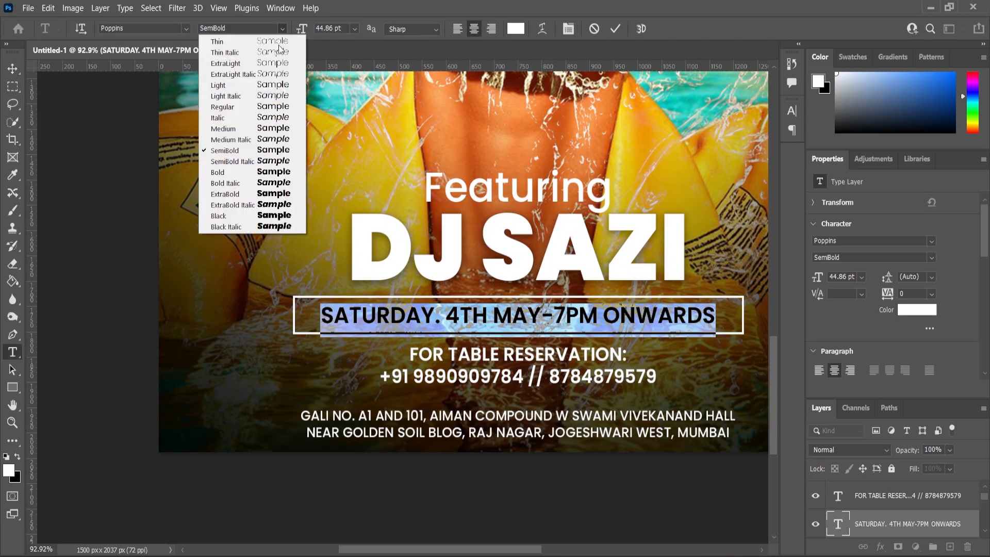
pyautogui.click(232, 173)
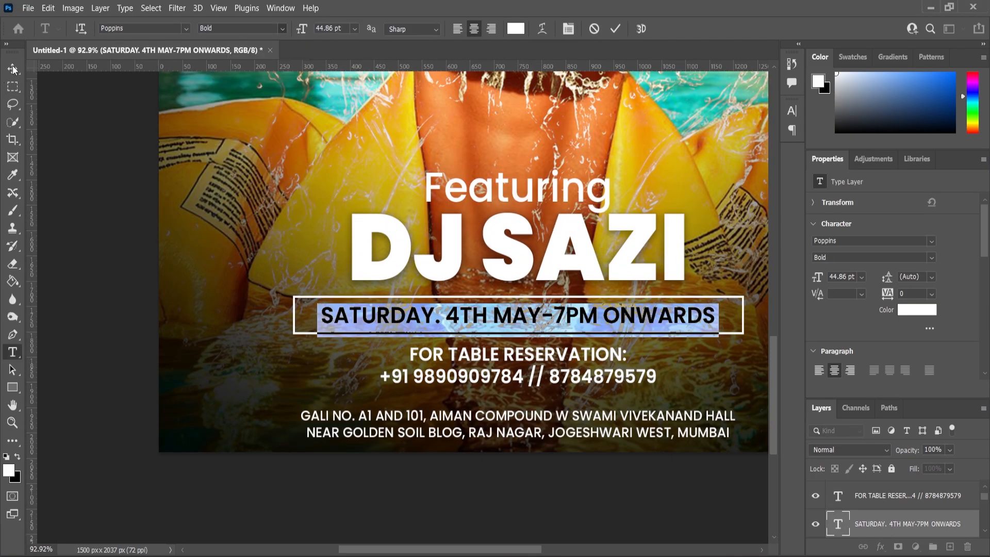
# Scale the outlined rectangle and its date text up together until the box is about 1055 px wide
pyautogui.click(294, 325)
pyautogui.scroll(-2, 265, 309)
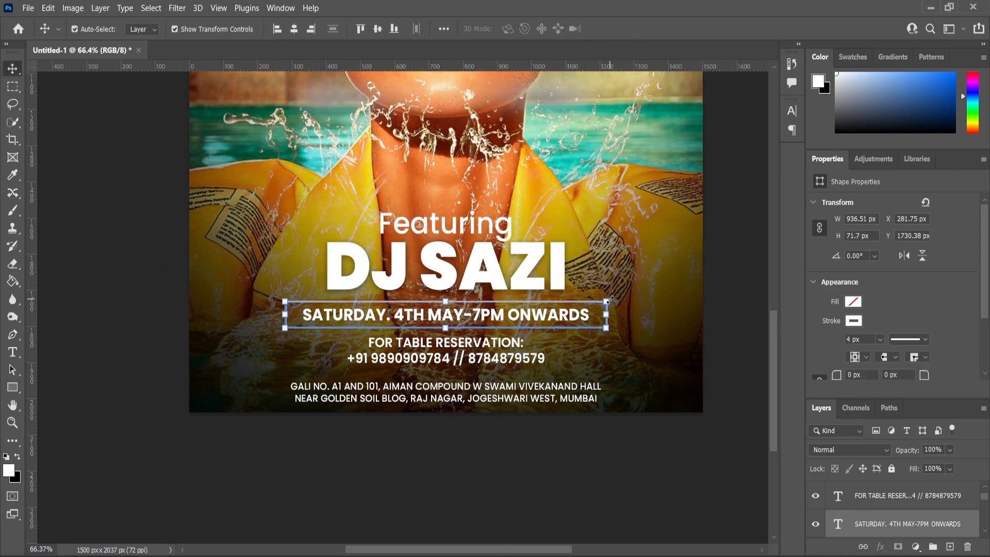
pyautogui.moveTo(610, 298); pyautogui.dragTo(629, 291)
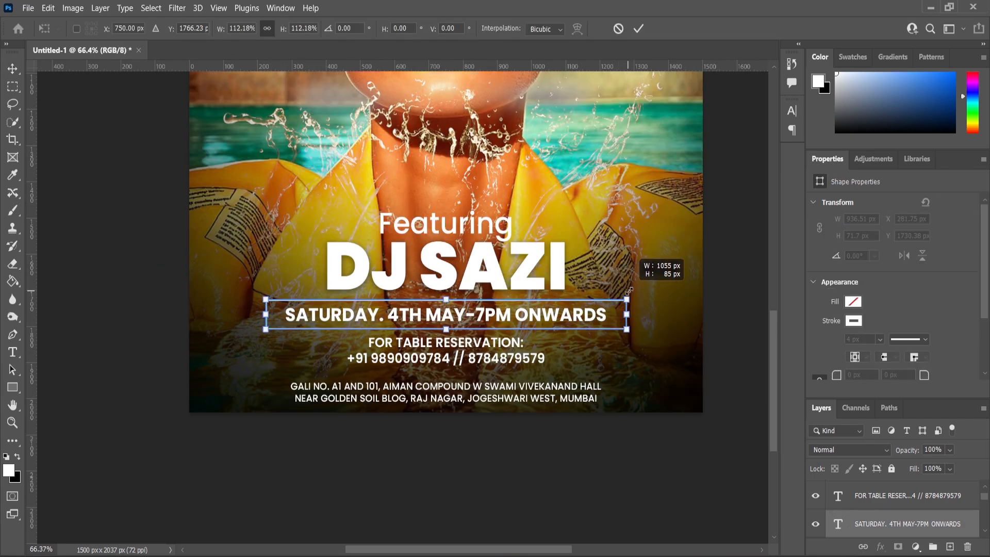
pyautogui.press('Return')
# Scale the venue address text down to about 95%
pyautogui.click(490, 448)
pyautogui.scroll(3, 446, 384)
pyautogui.click(460, 396)
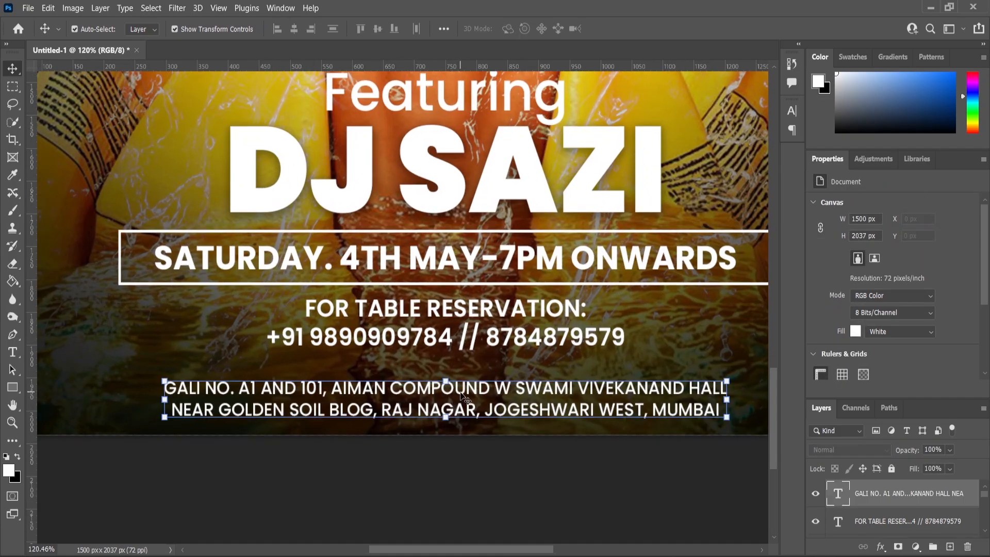
pyautogui.click(726, 381)
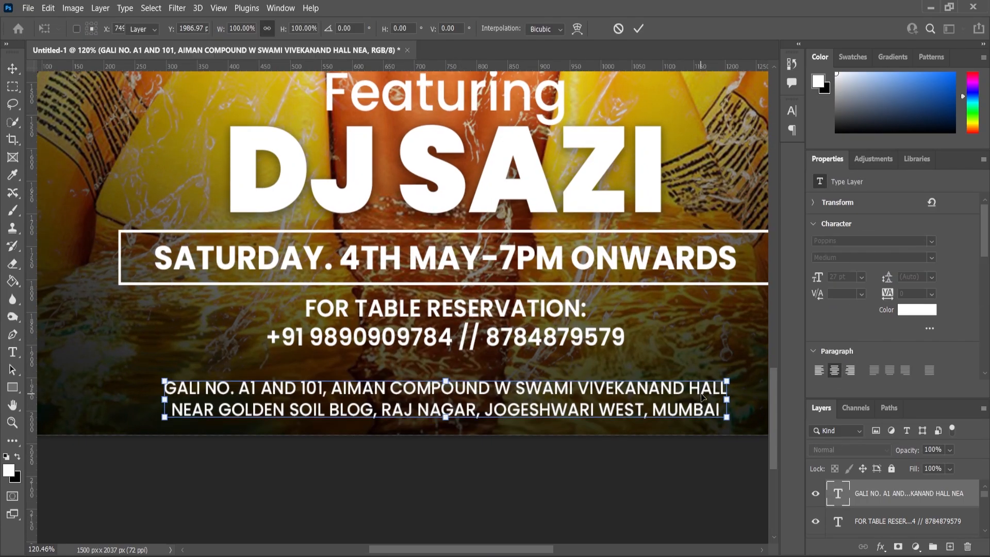
pyautogui.press('Return')
pyautogui.moveTo(731, 382); pyautogui.dragTo(715, 393)
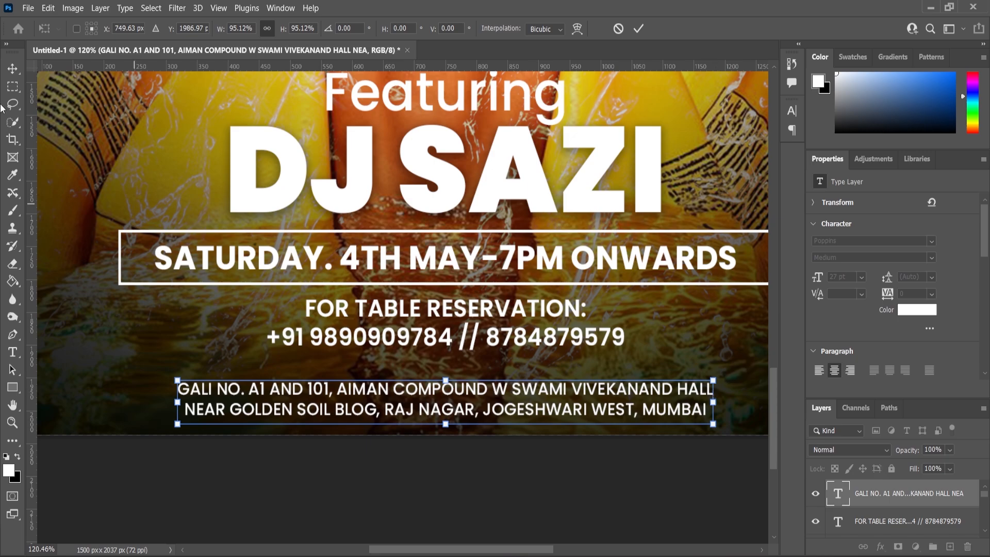
pyautogui.press('Return')
# Move the reservation text down about 13 px and nudge the address text slightly to even out the spacing
pyautogui.click(450, 343)
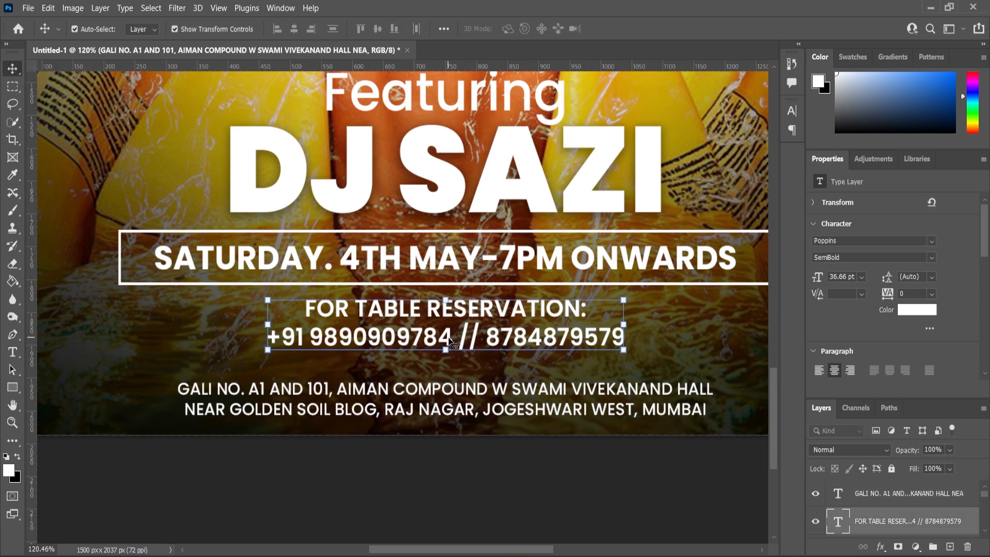
pyautogui.scroll(2, 451, 343)
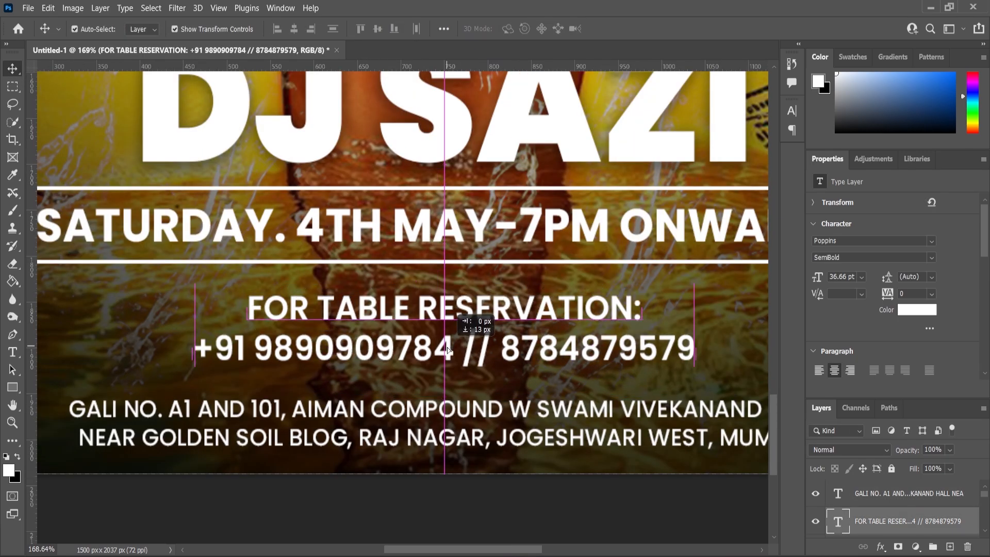
pyautogui.click(507, 417)
pyautogui.moveTo(498, 414); pyautogui.dragTo(499, 409)
pyautogui.scroll(-3, 484, 404)
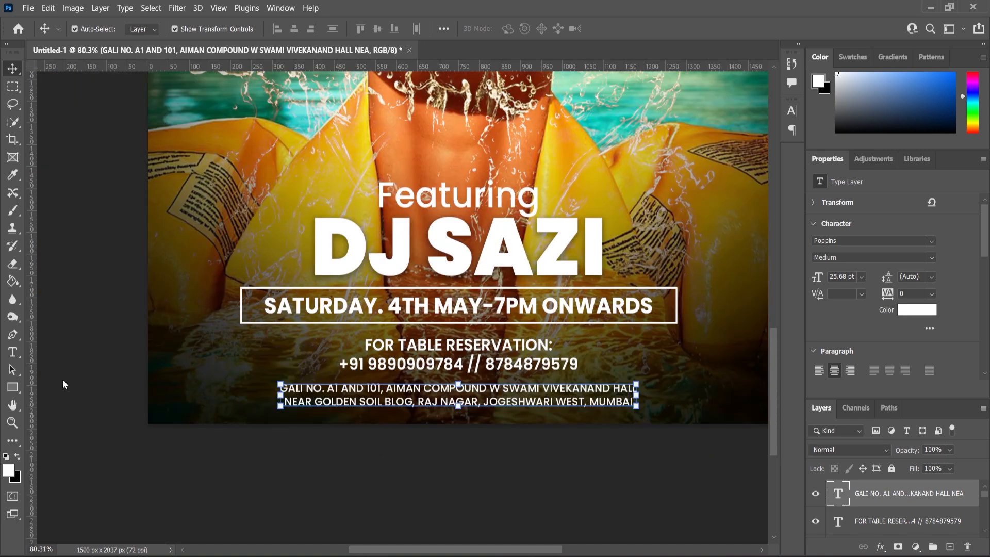
# Place the ButterFly image from the folder in the sky beside the headphones and put a duplicate on the opposite side
pyautogui.click(11, 424)
pyautogui.keyDown('alt'); pyautogui.click(444, 343); pyautogui.keyUp('alt')
pyautogui.scroll(2, 525, 449)
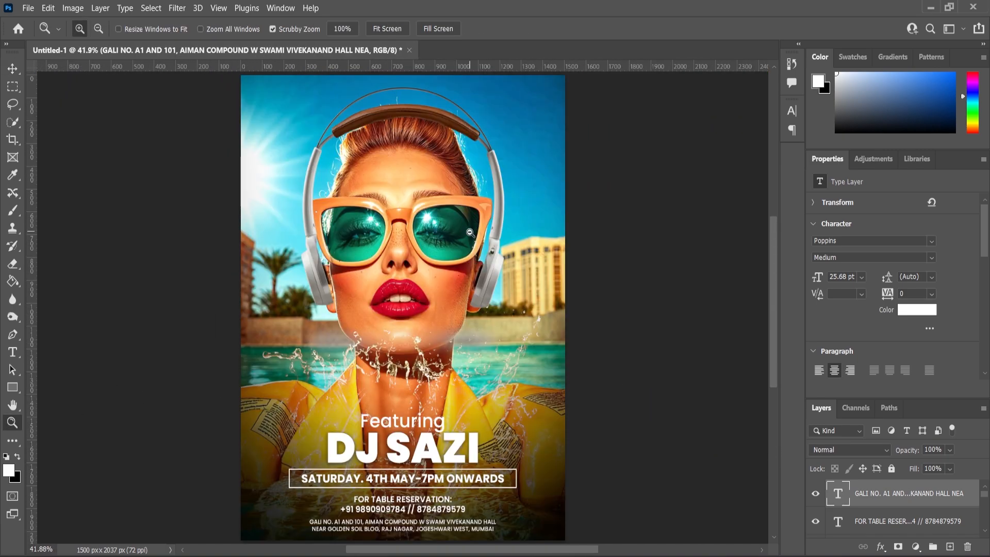
pyautogui.scroll(-2, 495, 261)
pyautogui.scroll(2, 495, 261)
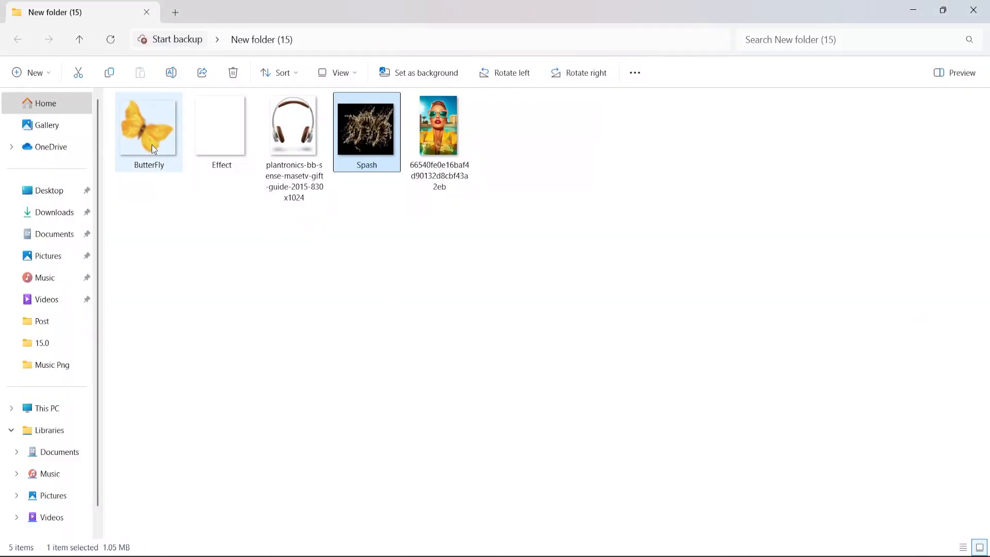
pyautogui.moveTo(148, 131); pyautogui.dragTo(377, 193)
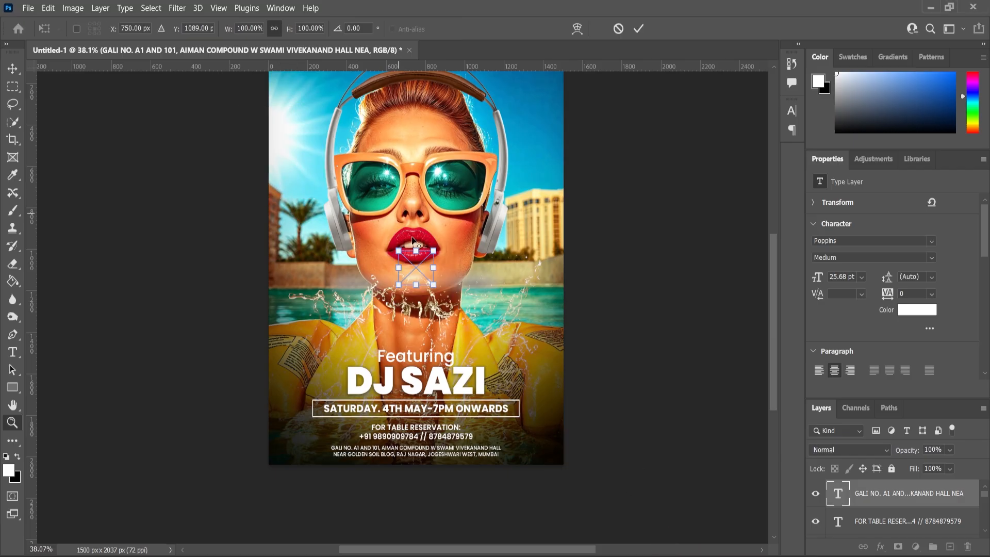
pyautogui.scroll(-2, 412, 240)
pyautogui.moveTo(417, 265); pyautogui.dragTo(524, 164)
pyautogui.press('Return')
pyautogui.click(172, 129)
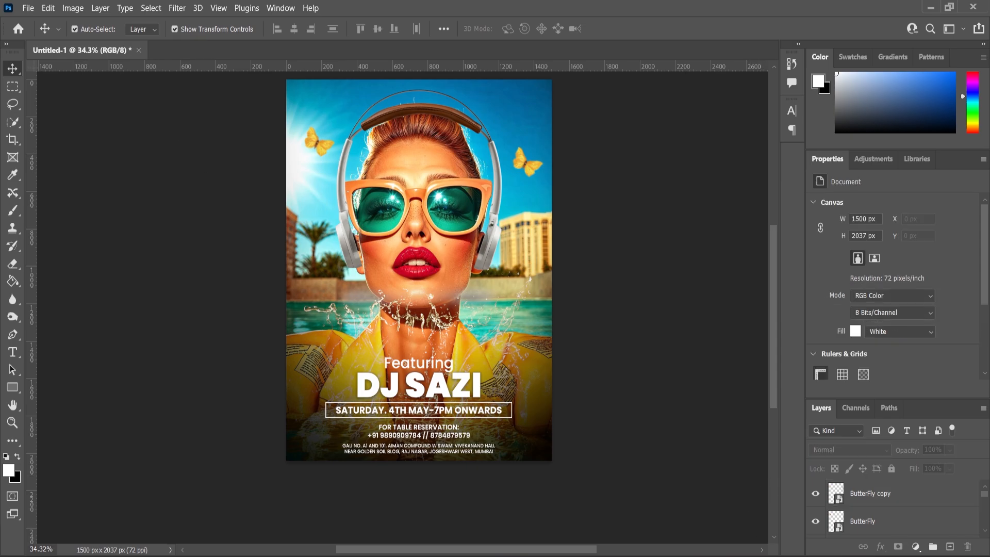
# Place the cloud image from the folder, about 673 px wide, in one upper corner of the poster and duplicate it into the other
pyautogui.scroll(-3, 525, 352)
pyautogui.scroll(3, 476, 175)
pyautogui.hotkey('alt', 'Tab')
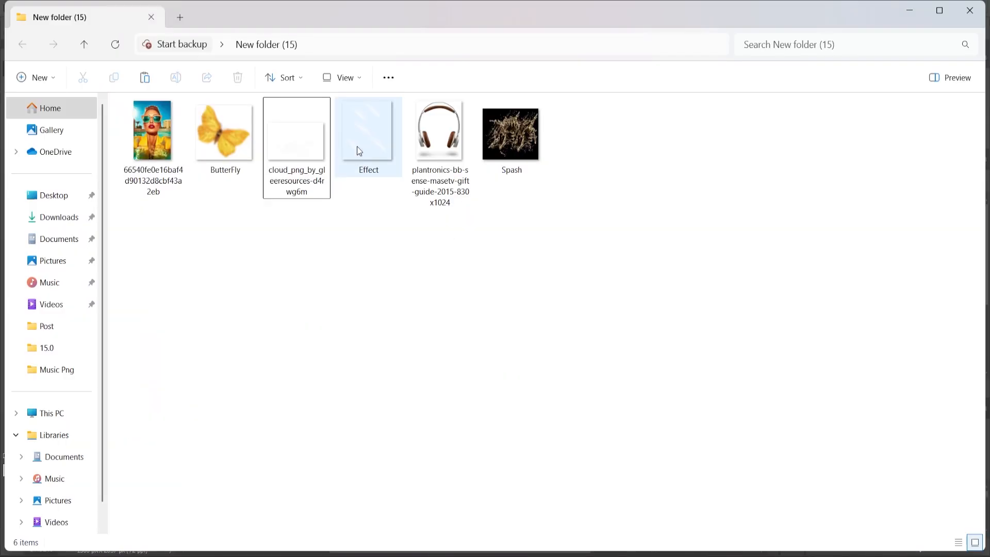
pyautogui.moveTo(335, 201); pyautogui.dragTo(380, 195)
pyautogui.moveTo(496, 299); pyautogui.dragTo(500, 294)
pyautogui.moveTo(467, 342); pyautogui.dragTo(569, 161)
pyautogui.click(13, 69)
pyautogui.hotkey('ctrl', 'j')
pyautogui.click(176, 176)
pyautogui.scroll(-1, 252, 176)
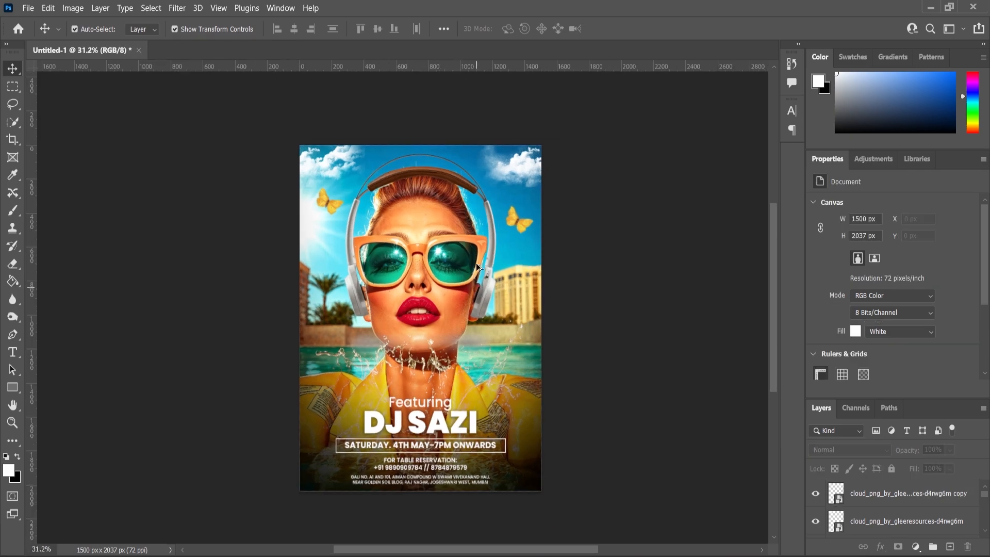
# Place the Effect image from the folder above the top cloud layer, centred over the poster at about 85% scale
pyautogui.click(877, 506)
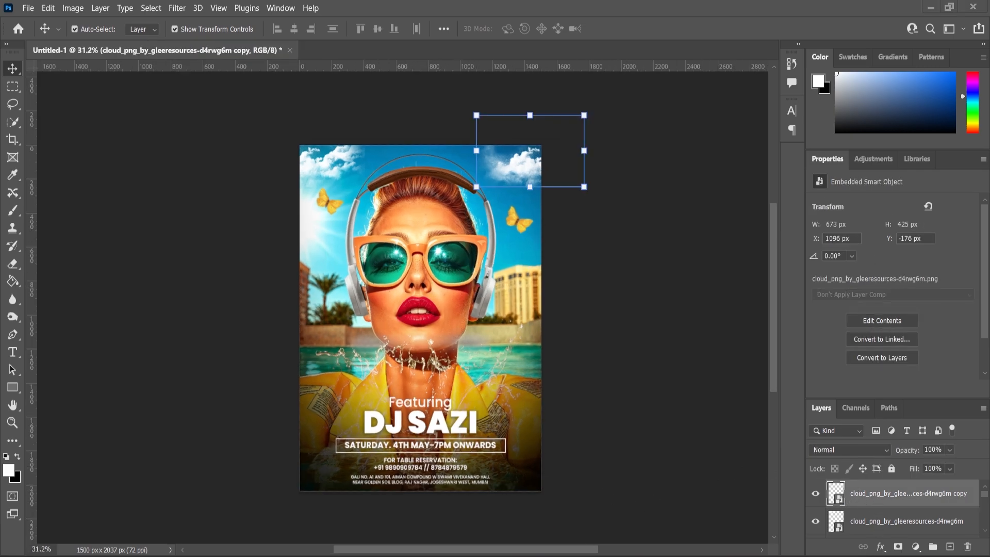
pyautogui.hotkey('alt', 'Tab')
pyautogui.moveTo(371, 142); pyautogui.dragTo(500, 281)
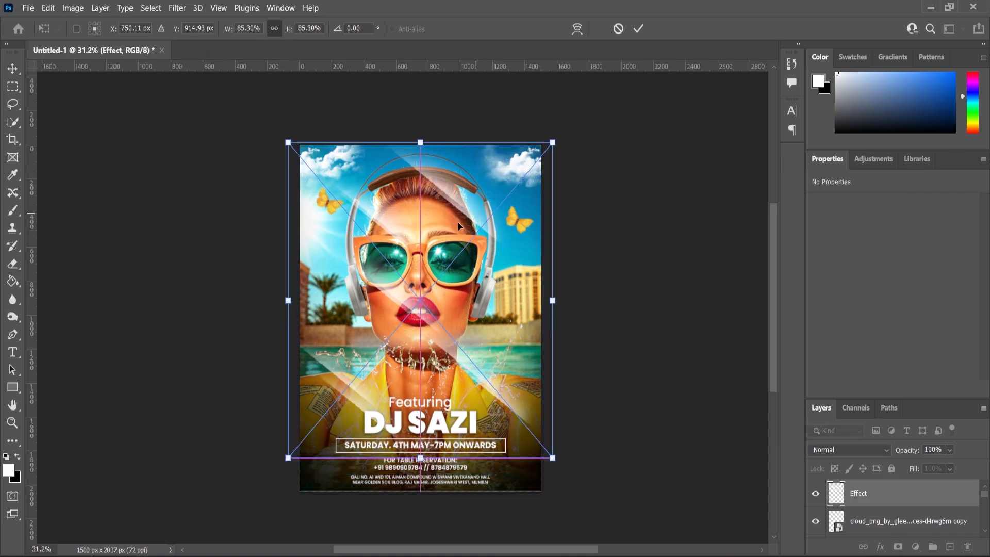
pyautogui.press('Return')
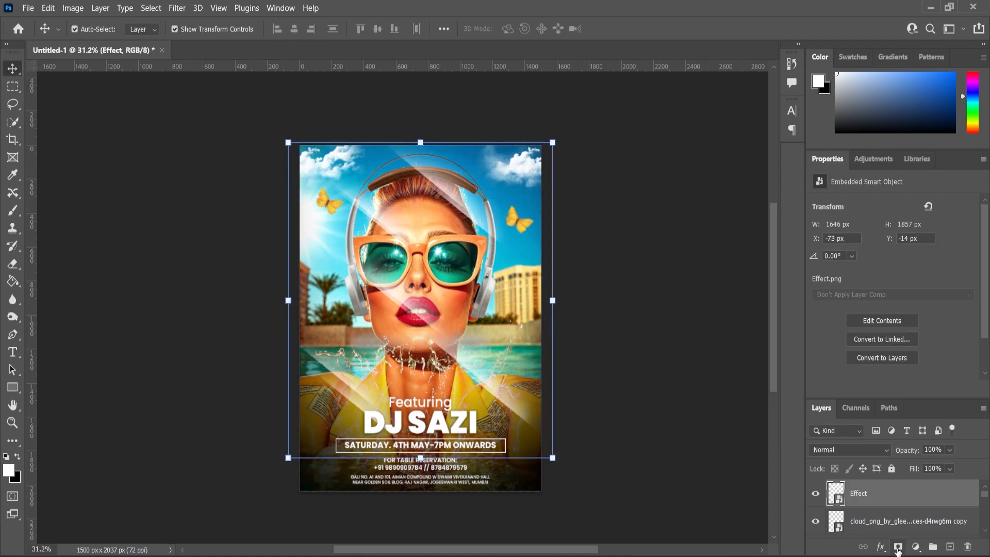
# Add a layer mask to the Effect layer, fade out its lower part with a black-to-white gradient and set its opacity to 42%
pyautogui.click(897, 548)
pyautogui.rightClick(12, 281)
pyautogui.click(52, 276)
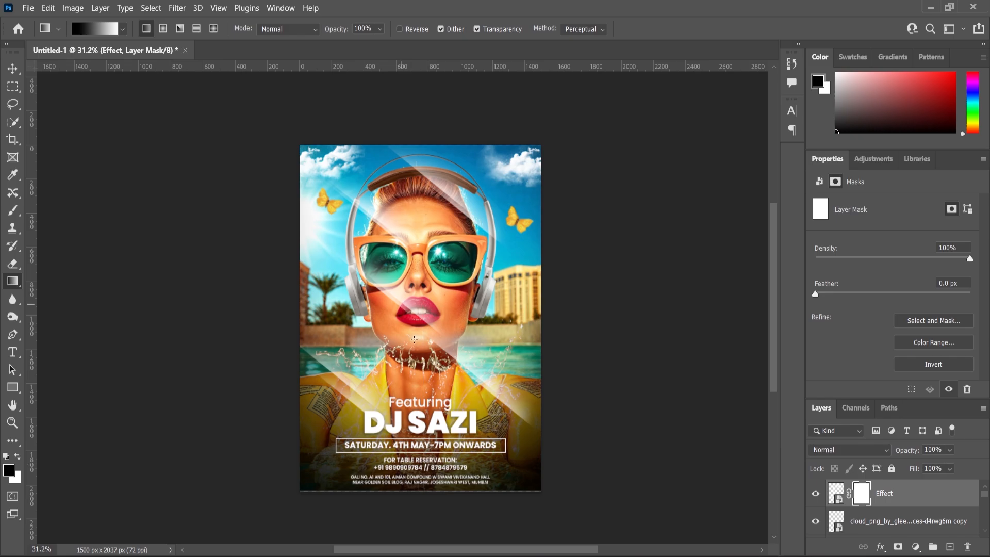
pyautogui.moveTo(414, 338); pyautogui.dragTo(414, 299)
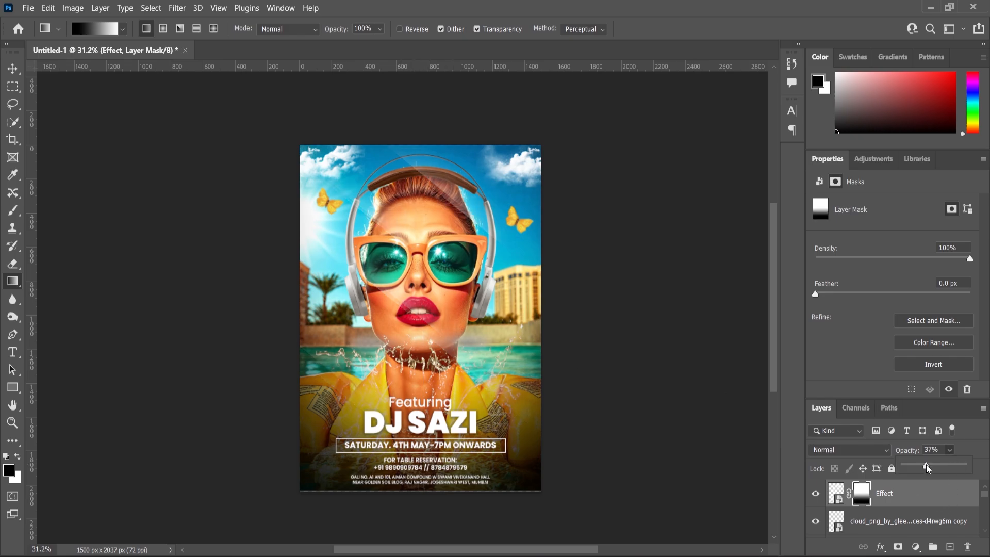
# Review the whole poster and save it as DJ Flyer.psd
pyautogui.click(13, 420)
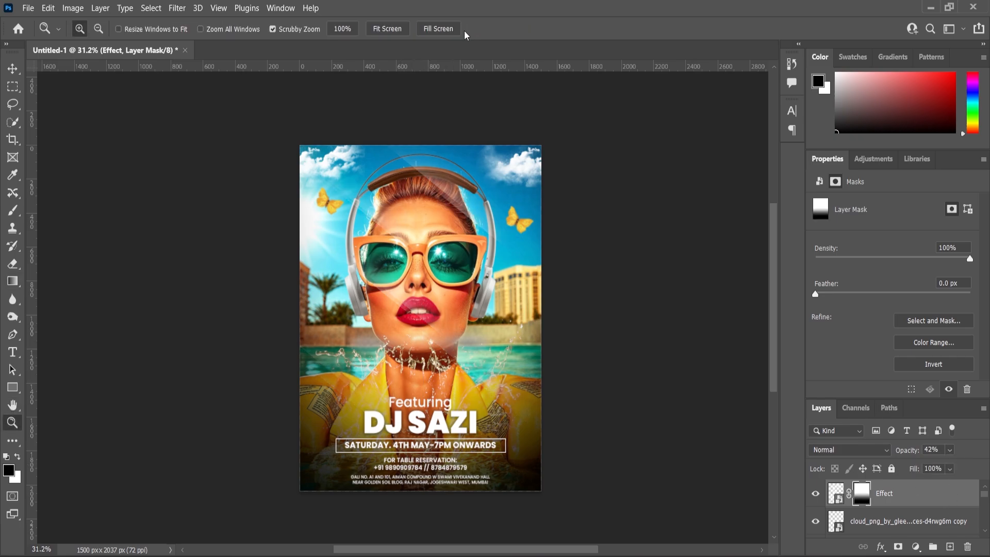
pyautogui.click(403, 32)
pyautogui.scroll(-4, 606, 265)
pyautogui.scroll(5, 444, 416)
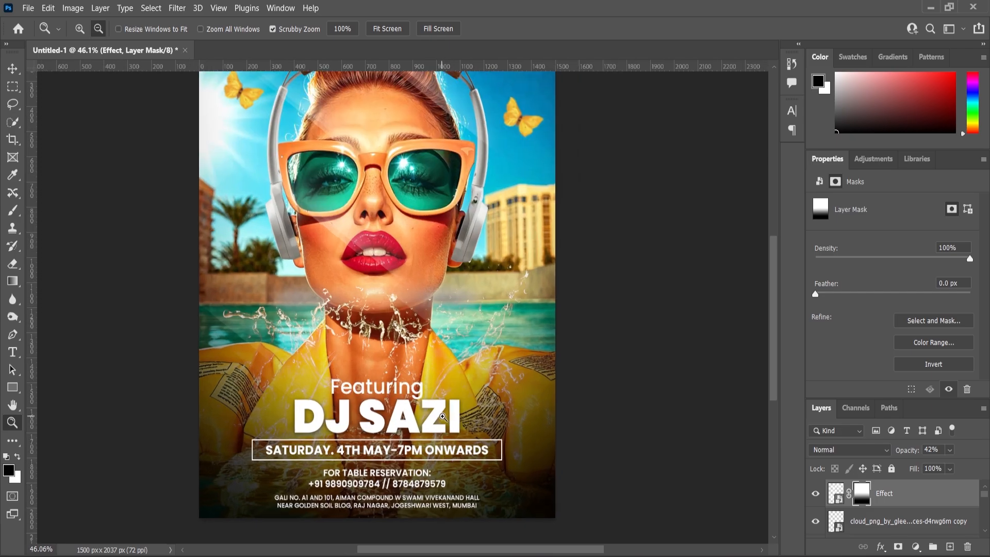
pyautogui.scroll(-1, 442, 416)
pyautogui.scroll(-4, 445, 416)
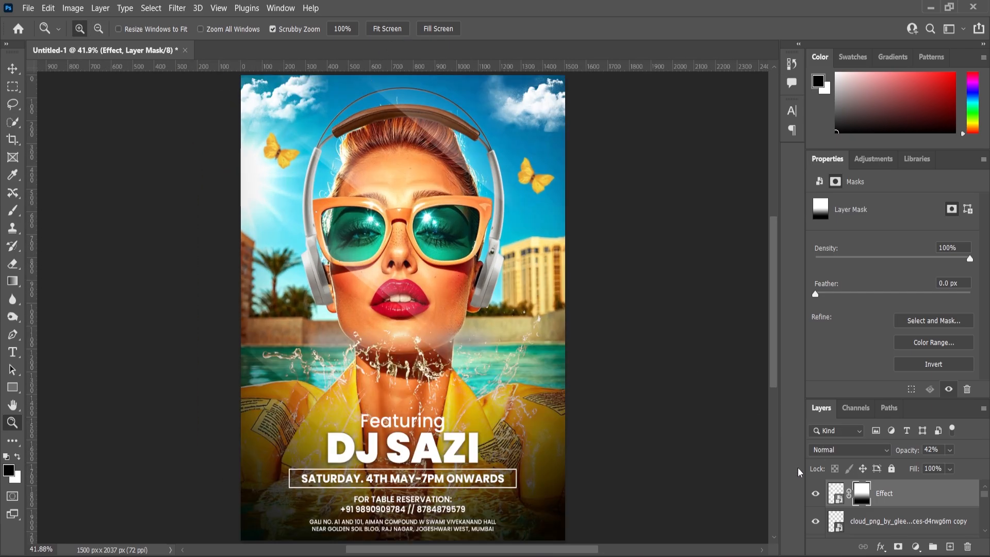
# Scale the headphones down to about 98%
pyautogui.scroll(4, 493, 262)
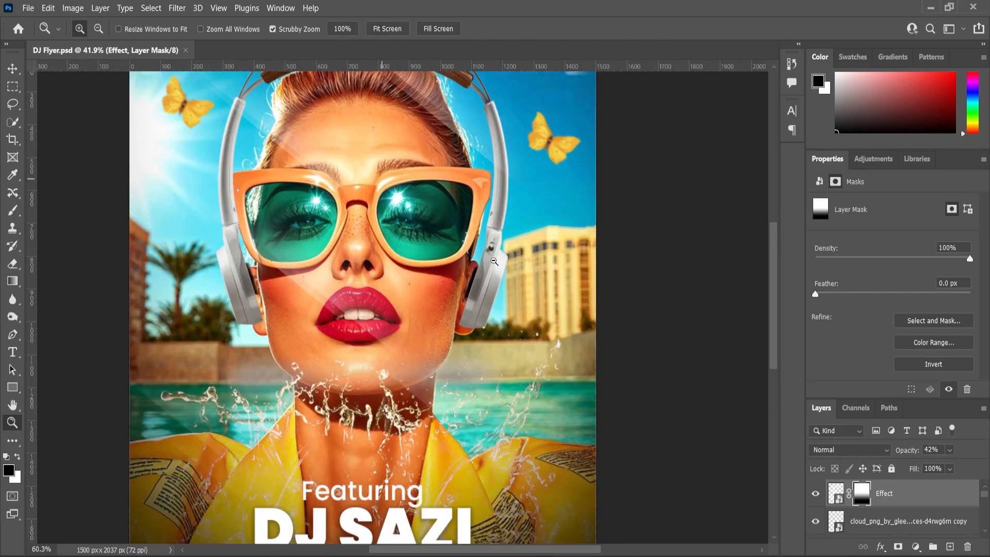
pyautogui.click(10, 74)
pyautogui.click(491, 282)
pyautogui.moveTo(518, 411); pyautogui.dragTo(513, 407)
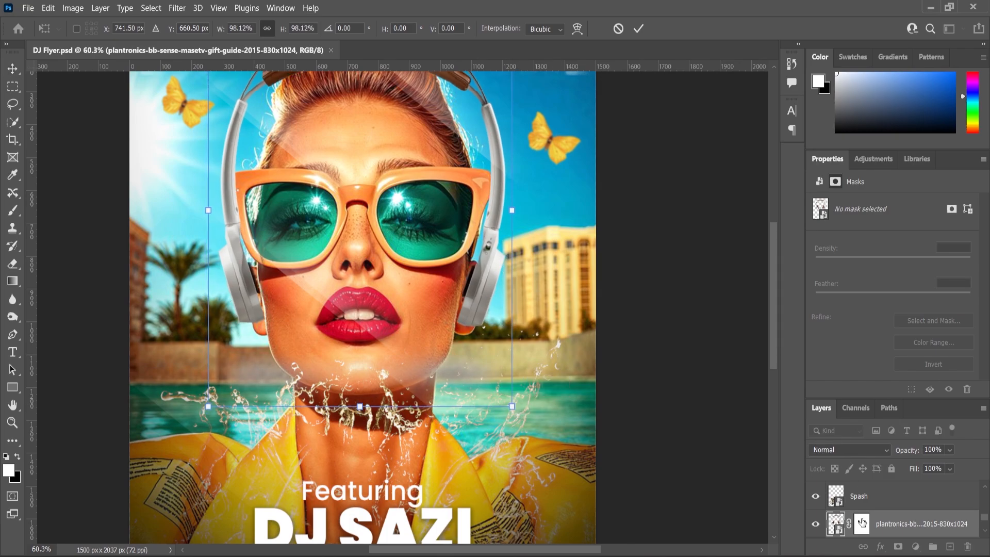
# Target the headphones layer's mask and prepare a black brush, reducing its size to 60
pyautogui.click(861, 522)
pyautogui.press('x')
pyautogui.press('b')
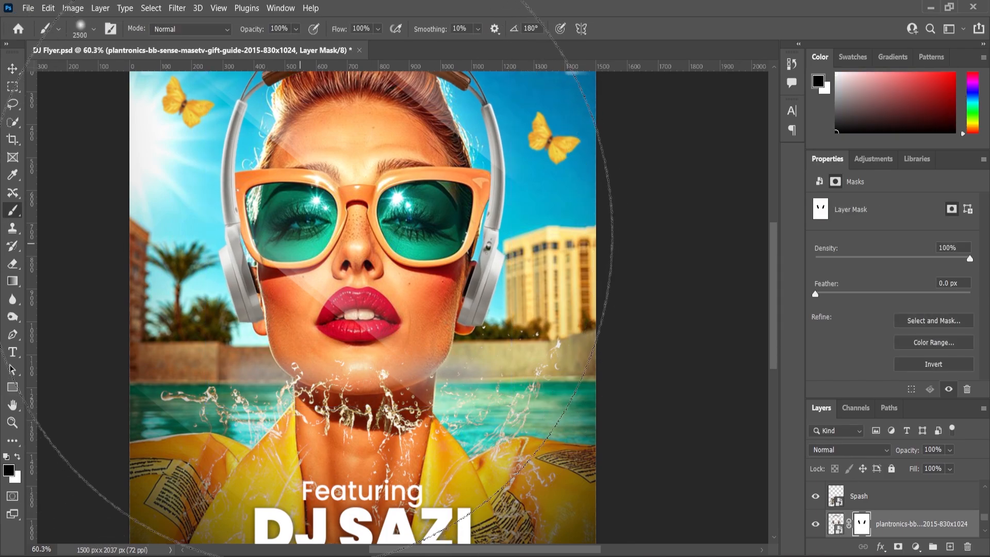
pyautogui.press('[')
pyautogui.press('[')
pyautogui.press('[')
pyautogui.press('[')
pyautogui.press('[')
pyautogui.press('[')
pyautogui.press('[')
pyautogui.press('[')
pyautogui.press('[')
pyautogui.press('[')
pyautogui.press('[')
pyautogui.press('[')
pyautogui.press('[')
pyautogui.press('[')
pyautogui.press('[')
pyautogui.press('[')
pyautogui.press('[')
pyautogui.press('[')
pyautogui.press('[')
pyautogui.press('[')
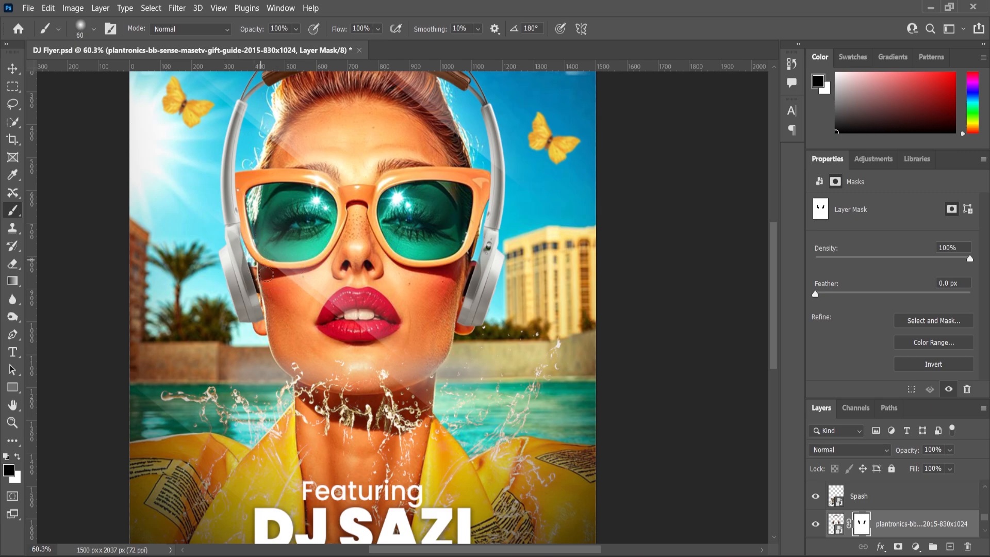
# Fit the whole poster on screen to check the finished composition
pyautogui.scroll(-5, 271, 344)
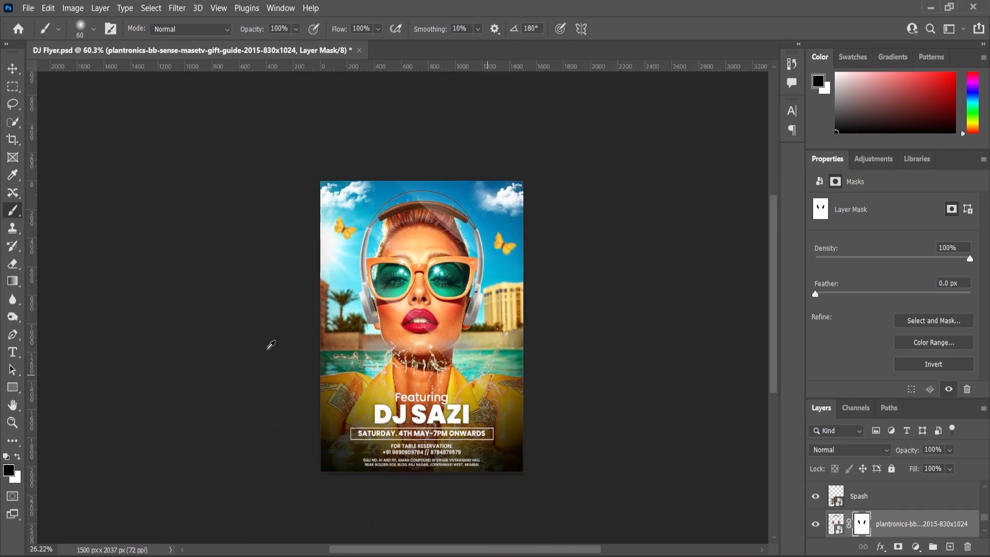
pyautogui.press('z')
pyautogui.click(387, 29)
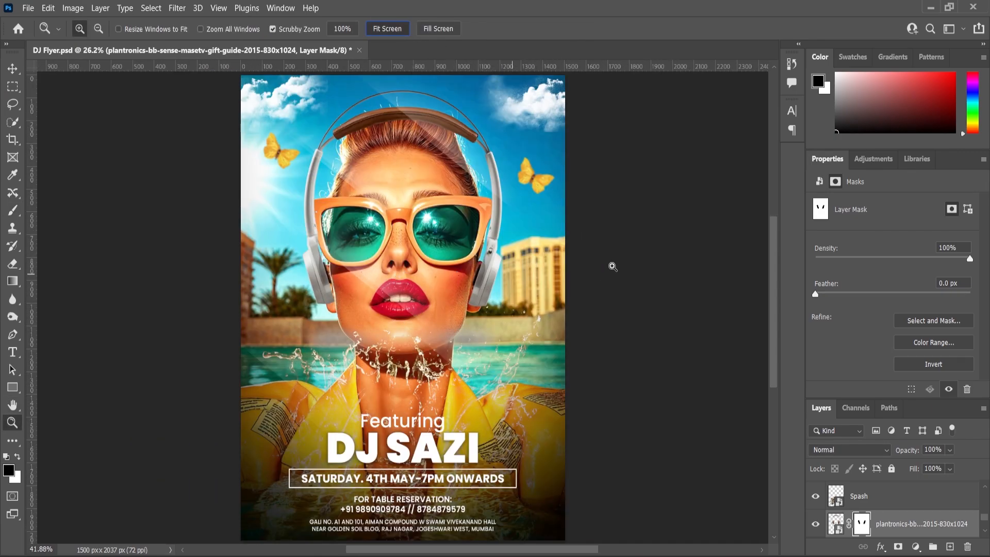